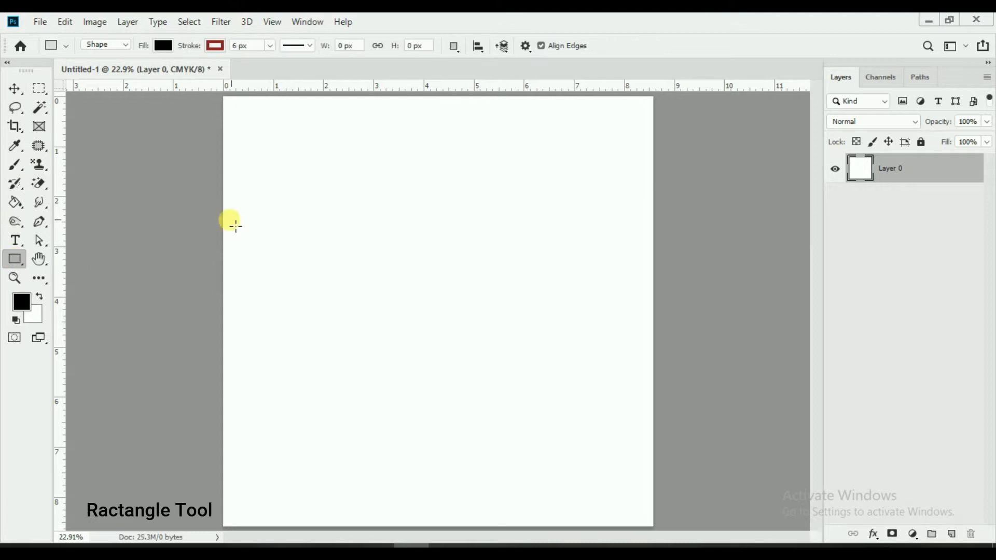
Step: Draw a black rectangle across the page's middle and stretch it to 106.83% width past the edges
drag(223, 220, 649, 400)
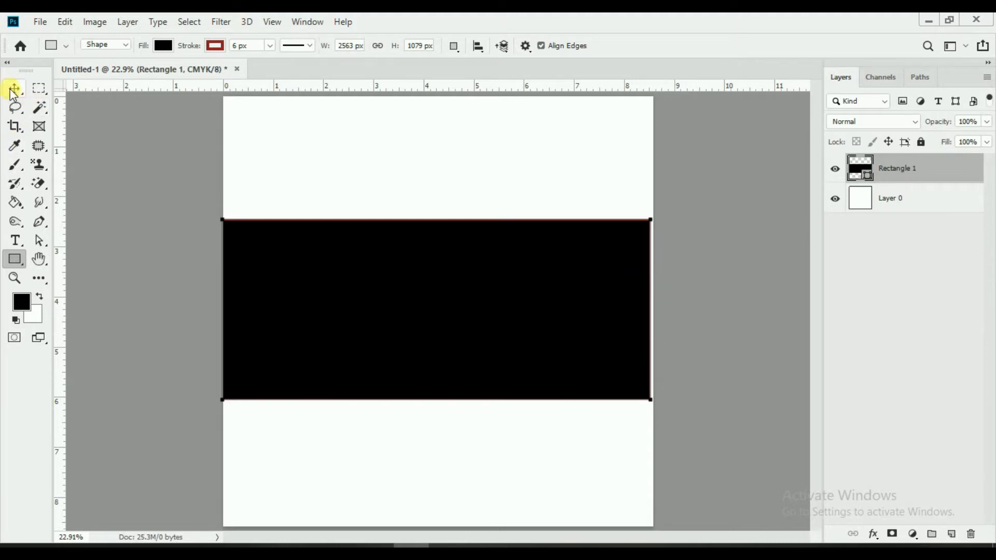
click(14, 91)
click(260, 45)
click(656, 310)
drag(659, 311, 664, 310)
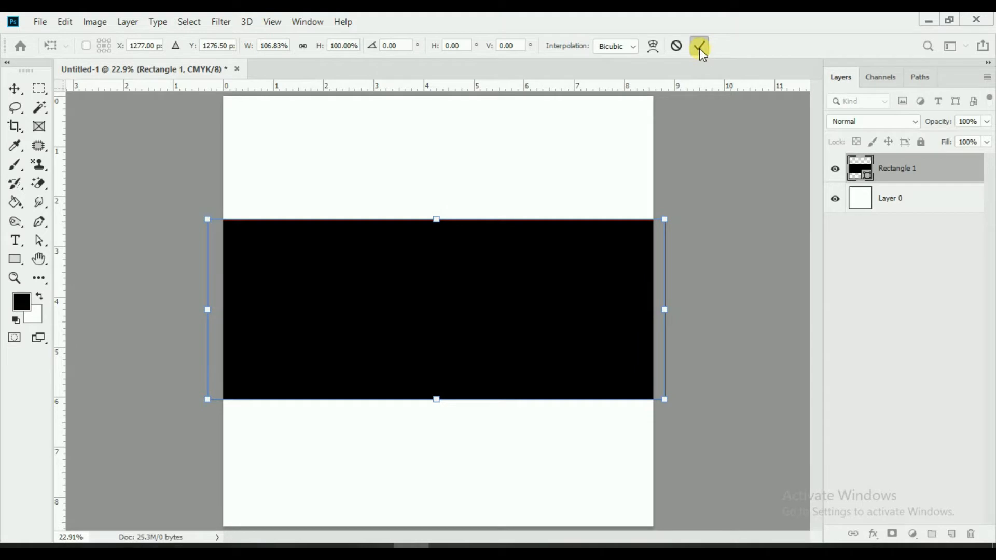
click(700, 50)
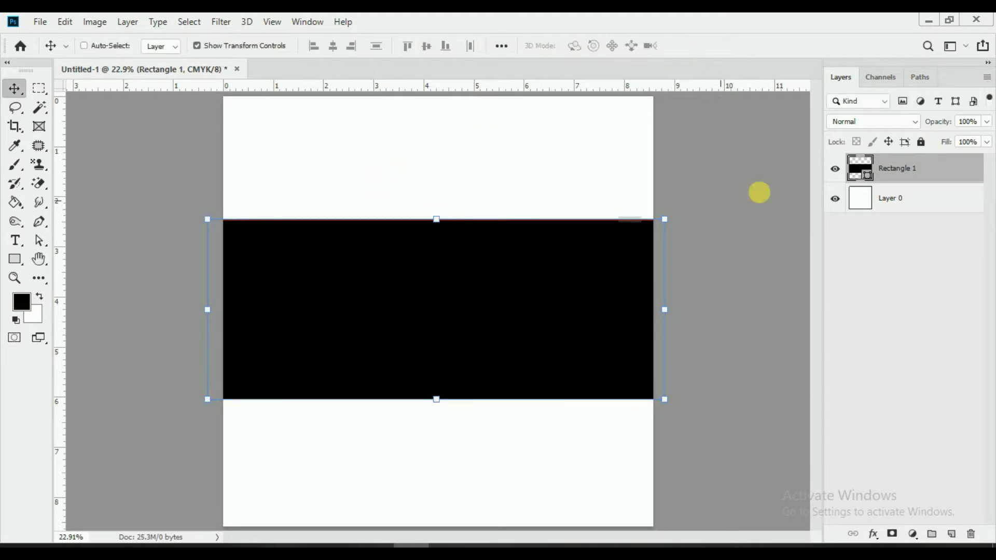
Step: Duplicate Rectangle 1 and nudge the copy slightly upward
right_click(968, 176)
click(828, 92)
click(602, 152)
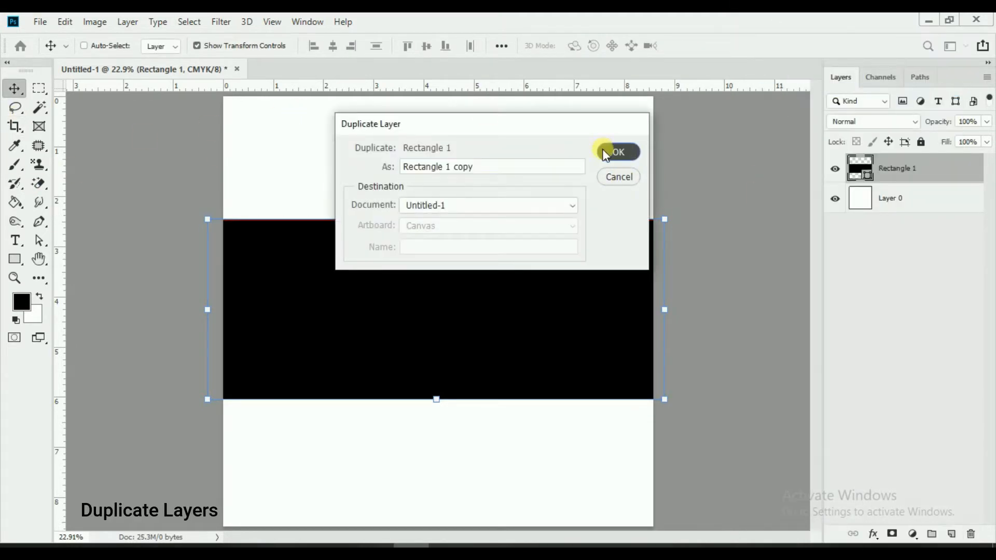
drag(562, 340, 561, 335)
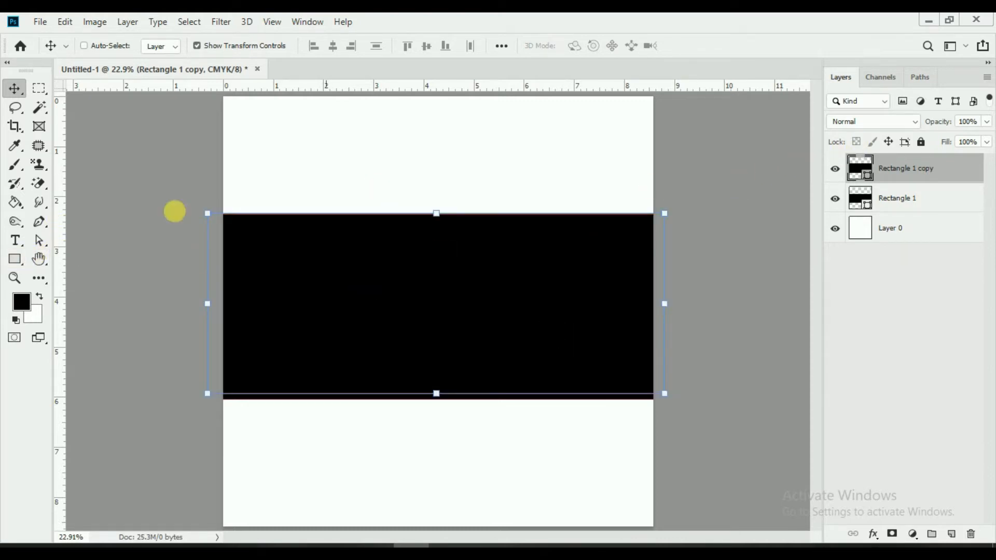
Step: Fill Rectangle 1 copy yellow and move it below Rectangle 1 in the layer stack
click(14, 258)
click(162, 46)
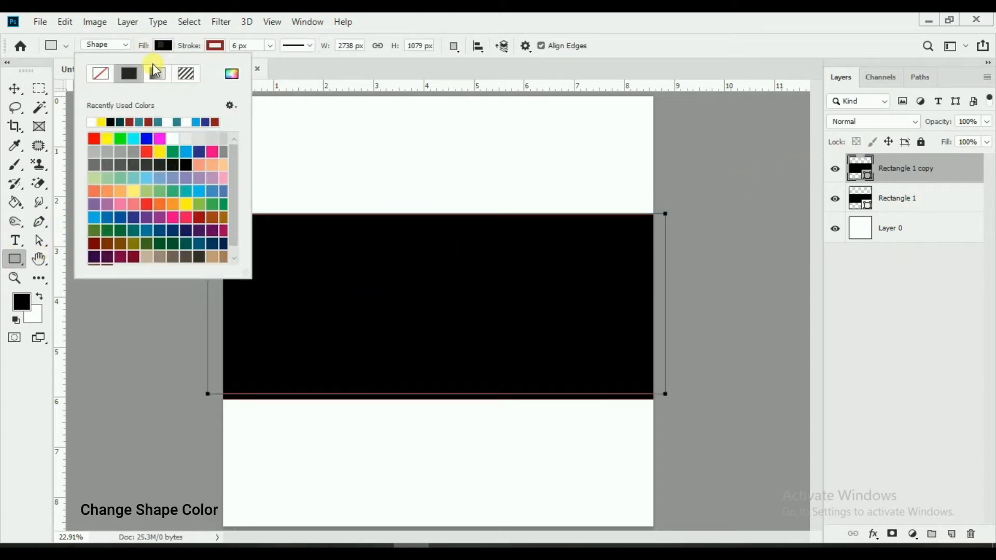
click(100, 127)
click(14, 88)
click(15, 88)
drag(946, 167, 945, 206)
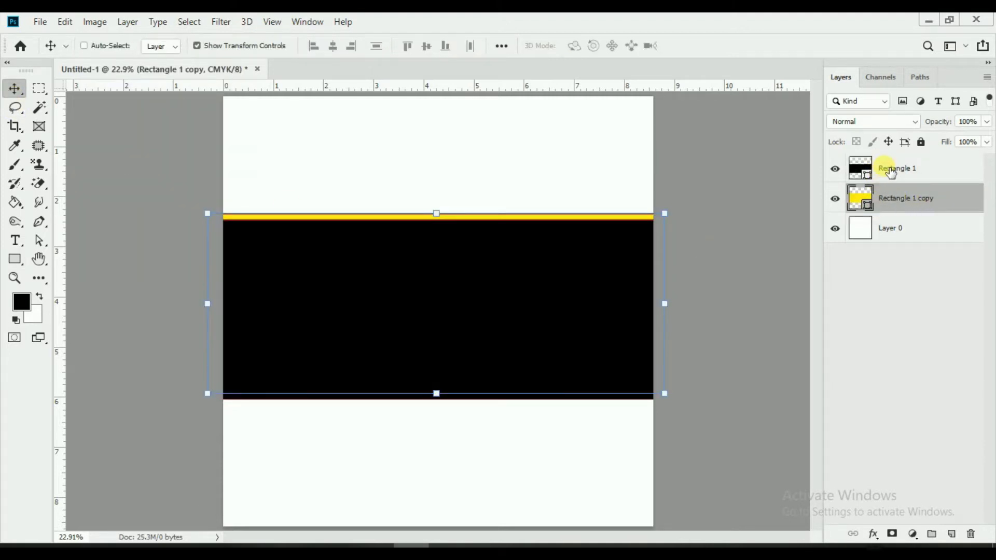
Step: Remove the outline from the yellow copy band by setting its stroke to 0 px
click(890, 173)
click(14, 259)
click(241, 45)
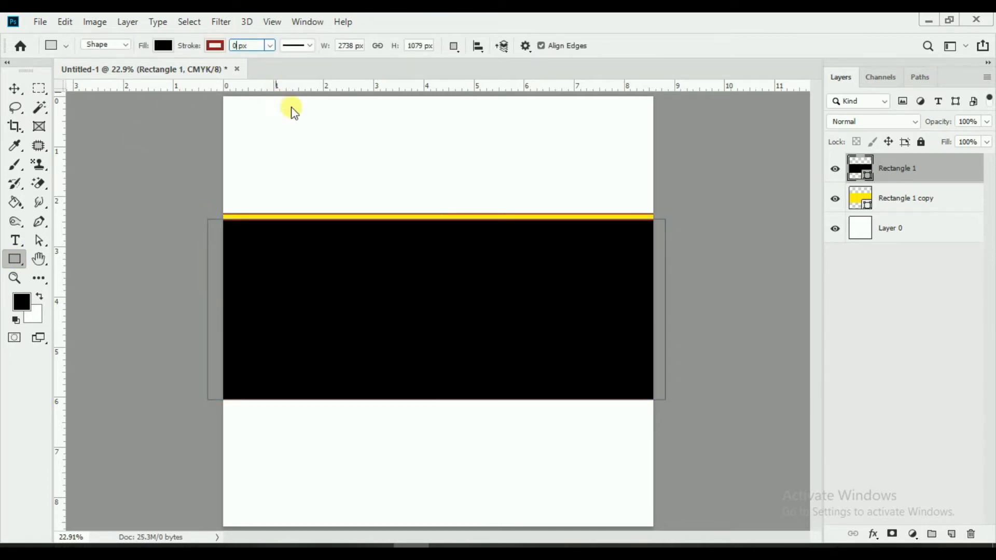
click(907, 214)
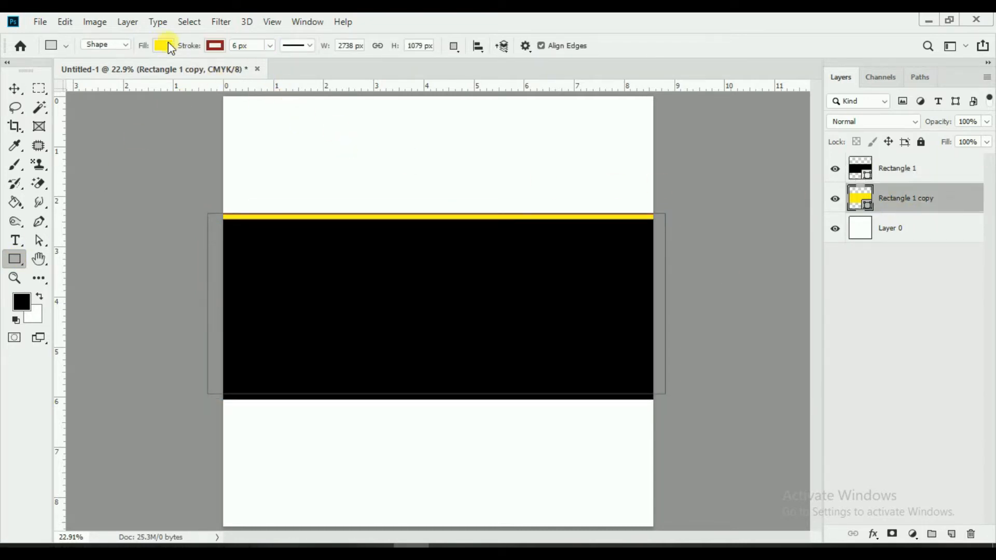
drag(202, 49, 141, 49)
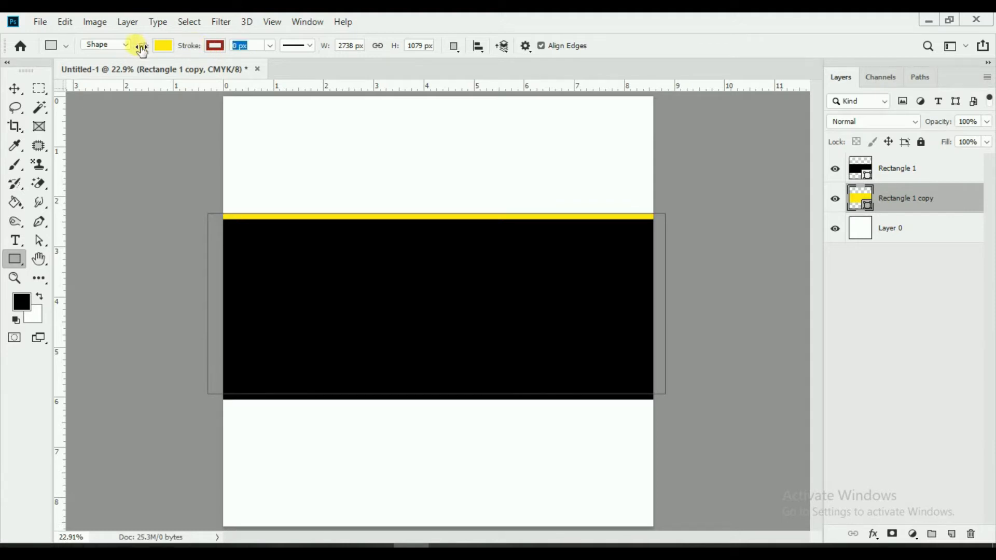
Step: Give the black Rectangle 1 band a white 16 px outline
click(913, 177)
drag(196, 46, 207, 49)
click(215, 45)
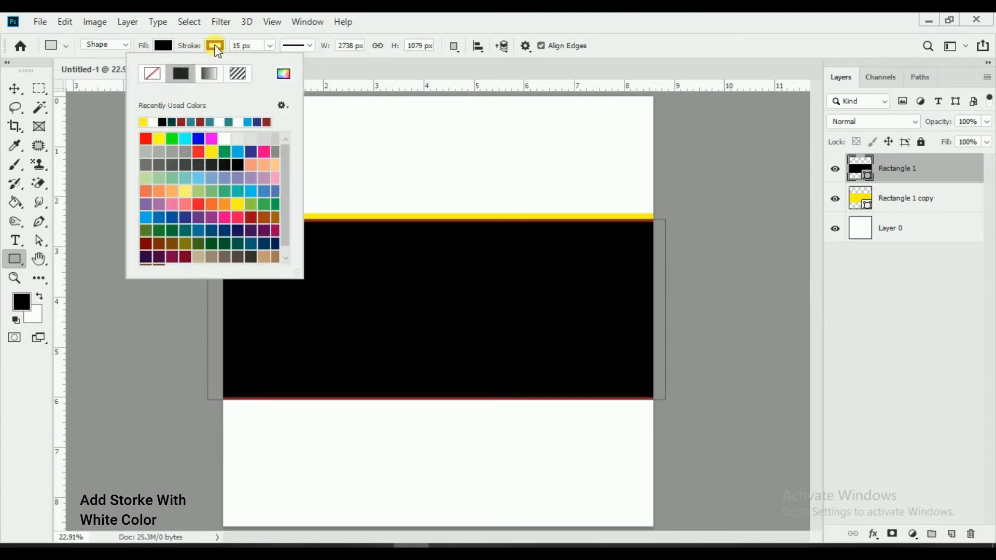
click(148, 123)
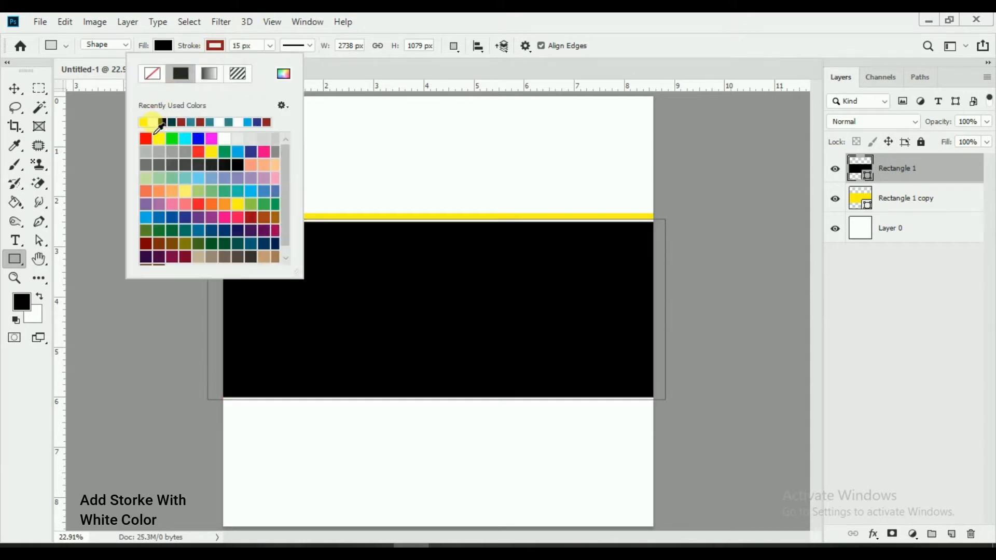
click(15, 91)
click(15, 260)
mouse_move(188, 47)
mouse_down()
mouse_move(197, 49)
mouse_move(185, 46)
mouse_up()
click(16, 89)
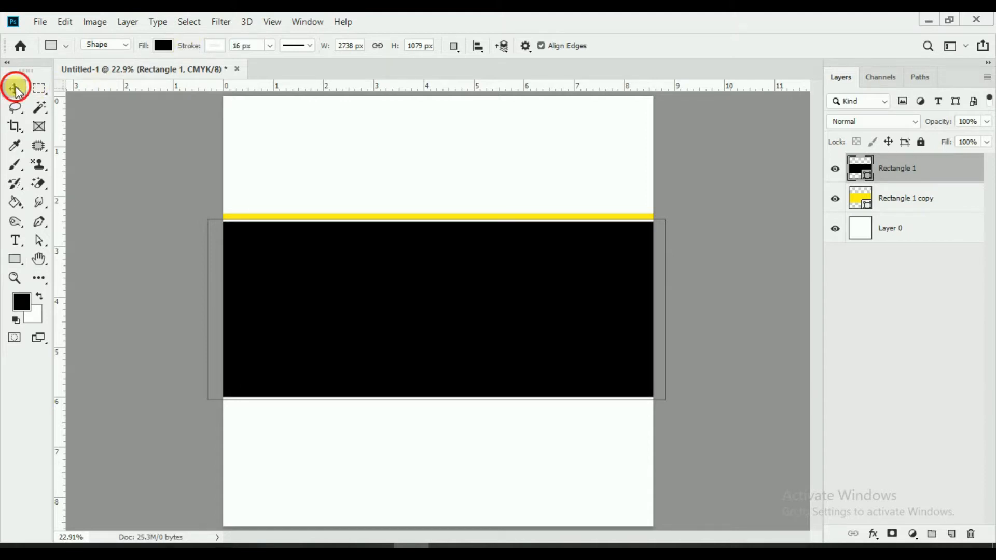
Step: Toggle both rectangle layers' visibility to check the layering, then select Layer 0
click(227, 48)
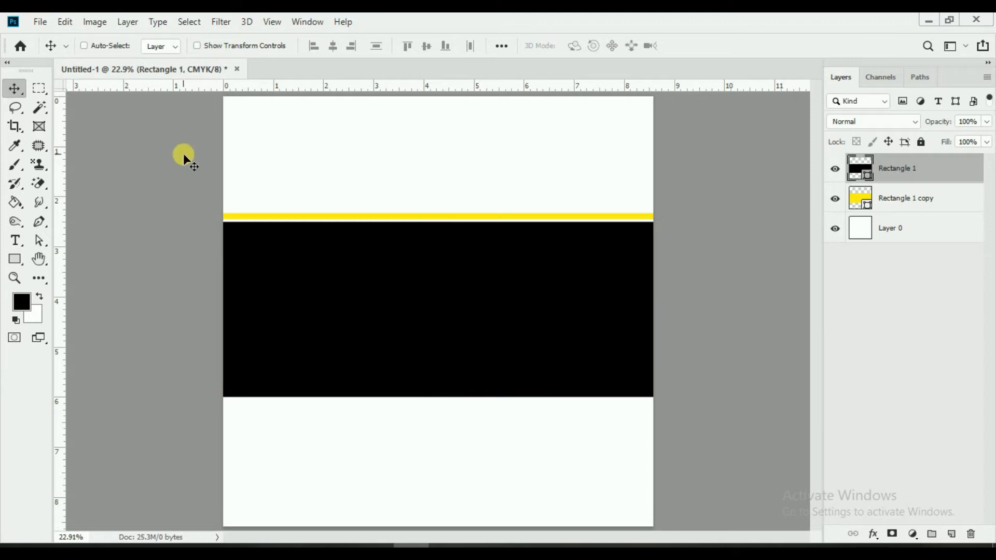
click(834, 171)
click(835, 169)
click(834, 198)
click(834, 199)
click(900, 197)
click(900, 233)
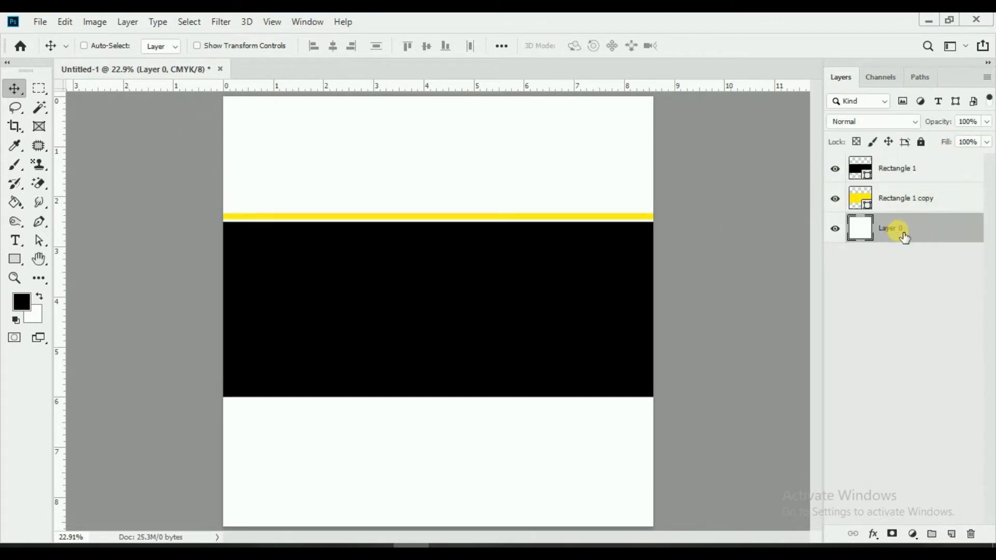
Step: Choose a halftone special-effect brush and set its size to 417 px
click(14, 166)
click(105, 46)
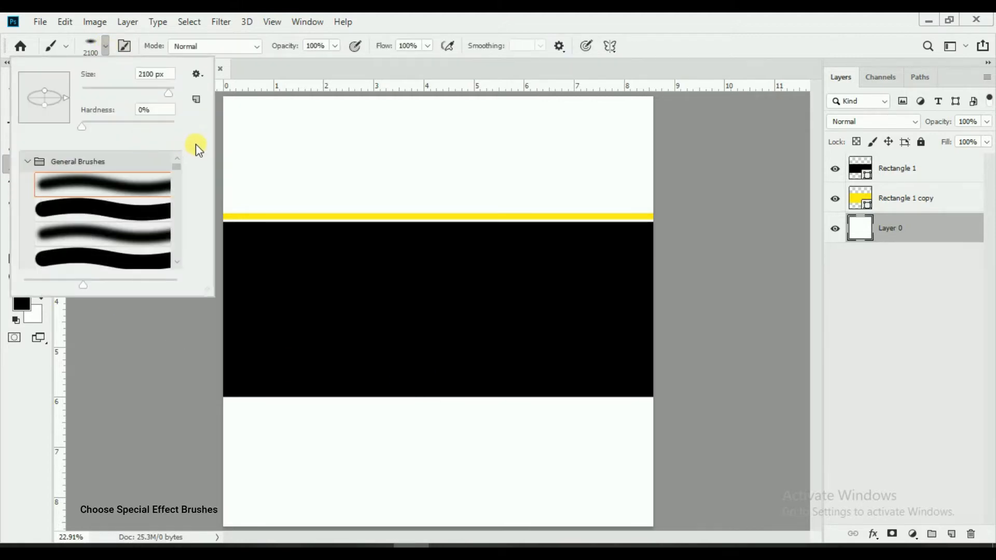
drag(180, 168, 178, 256)
click(104, 262)
click(590, 19)
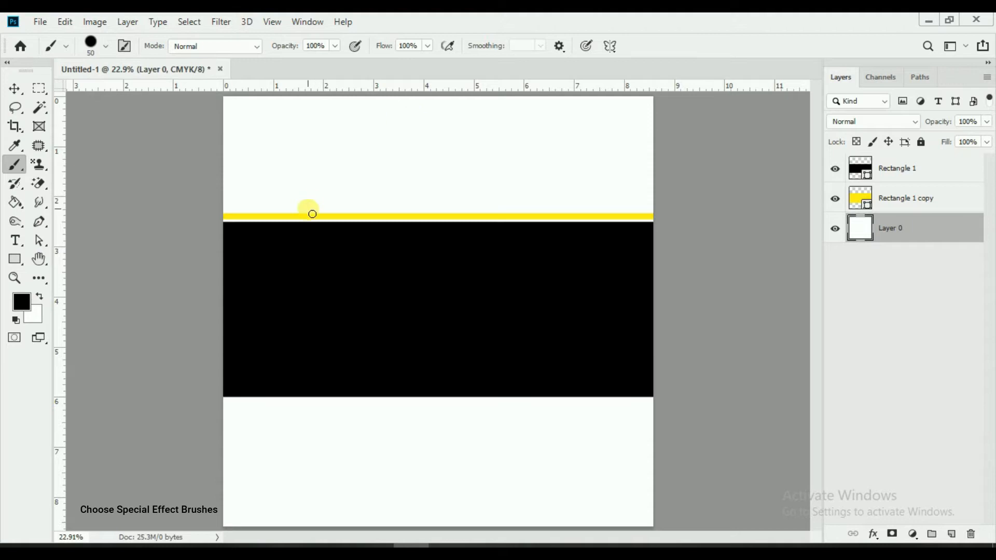
click(106, 45)
click(154, 92)
click(469, 36)
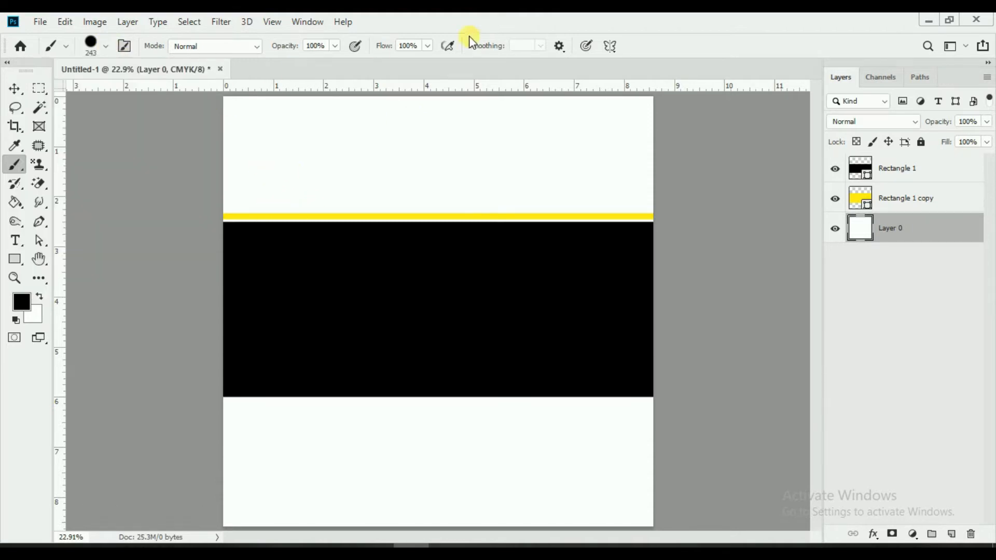
click(106, 46)
click(161, 90)
click(510, 16)
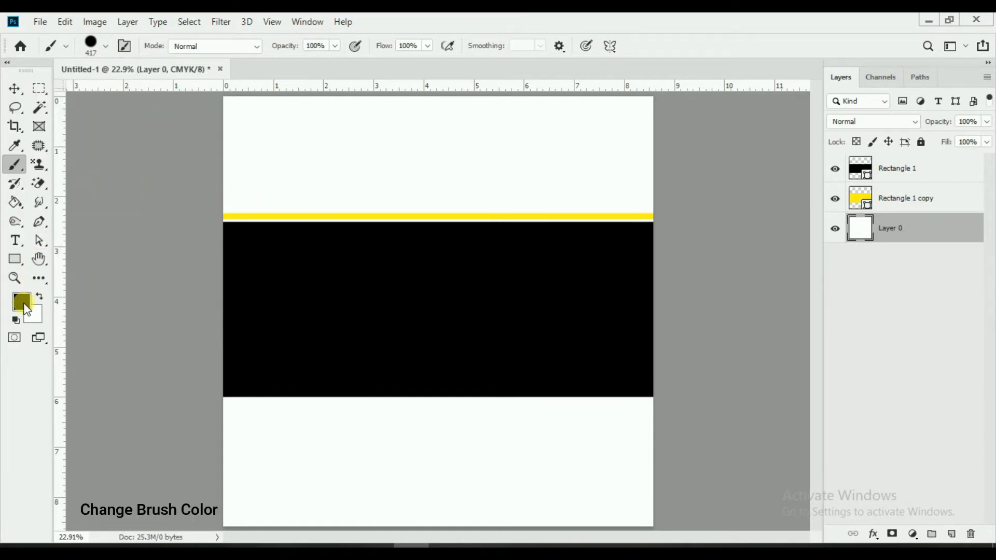
Step: Set the foreground colour to light grey #c0b6b6 and paint the halftone texture over the background
click(22, 303)
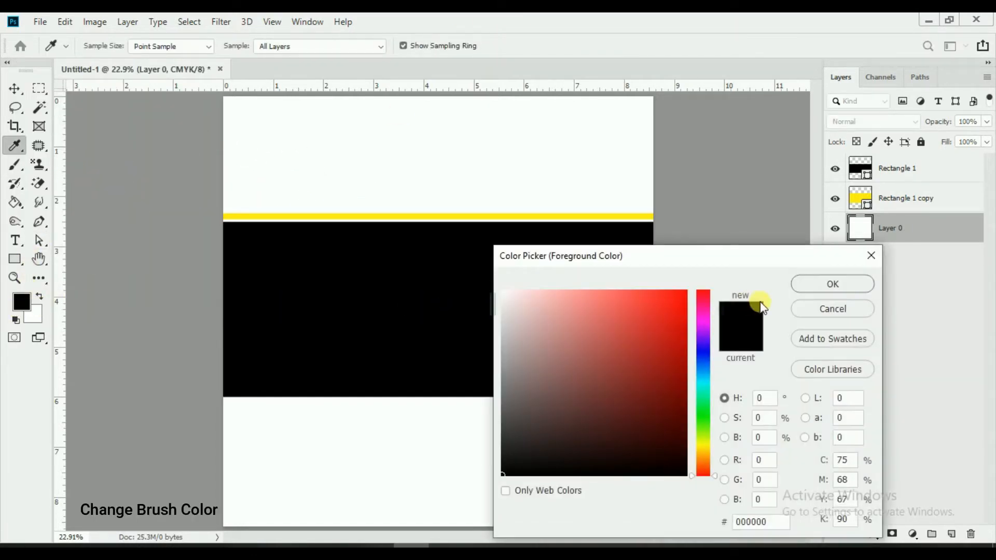
drag(513, 451, 518, 343)
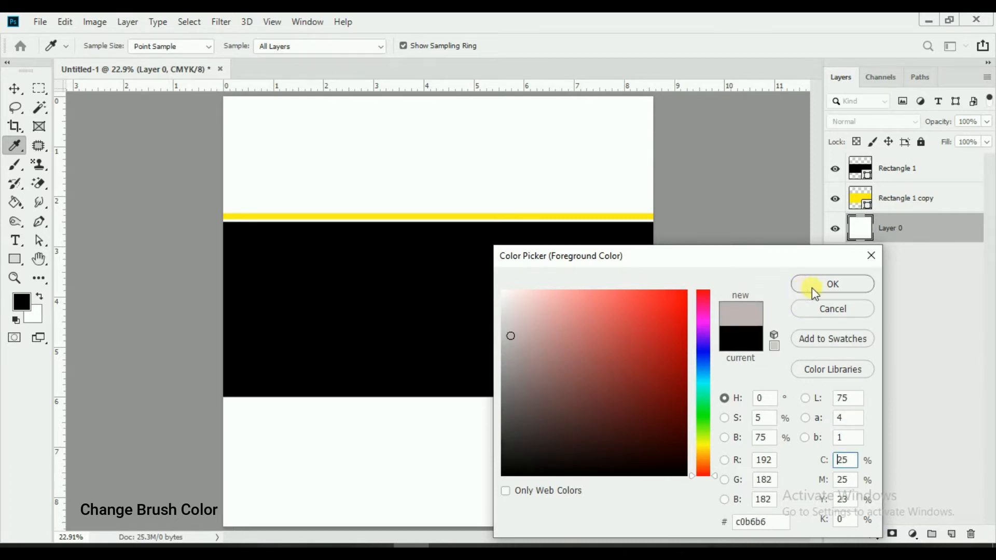
click(818, 284)
mouse_move(432, 122)
mouse_down()
mouse_move(662, 129)
mouse_move(674, 178)
mouse_move(474, 172)
mouse_move(207, 182)
mouse_move(650, 381)
mouse_up()
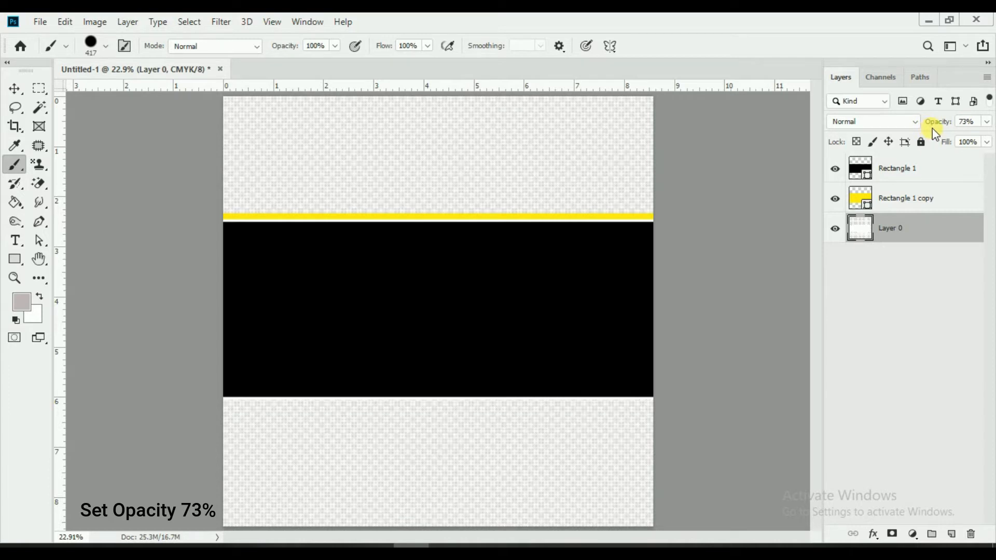
Step: Add a white-filled Layer 1 under the texture layer and lower the texture's opacity to about 35%
click(952, 534)
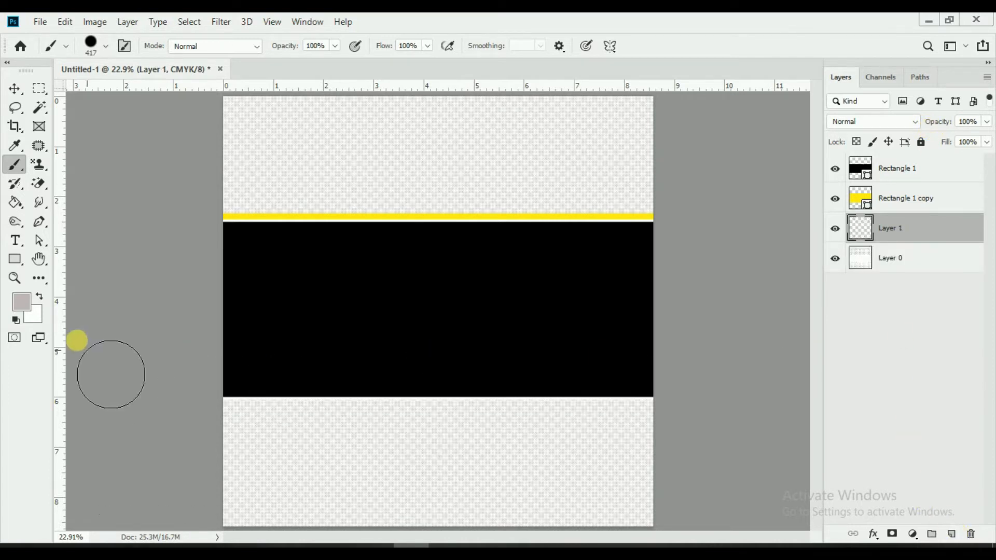
click(39, 298)
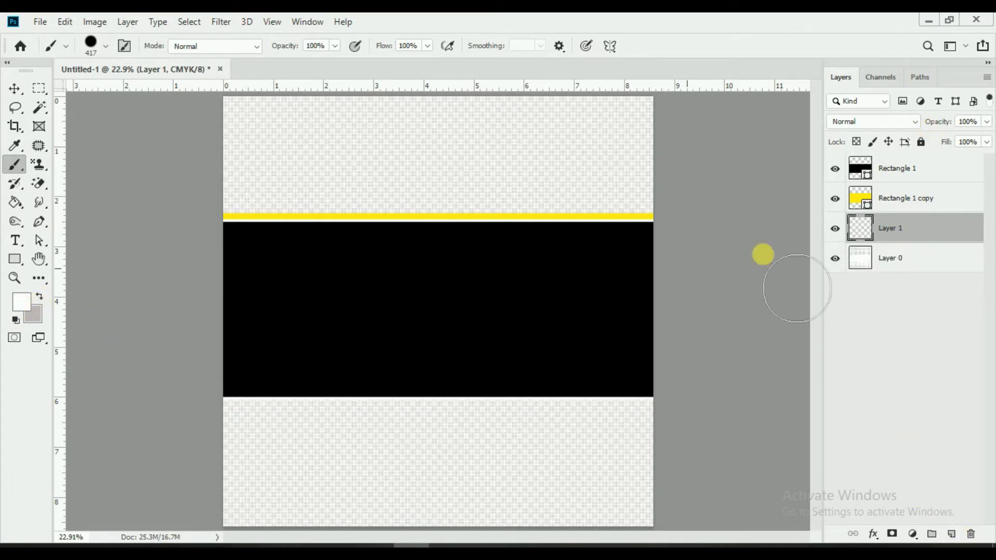
key(alt+BackSpace)
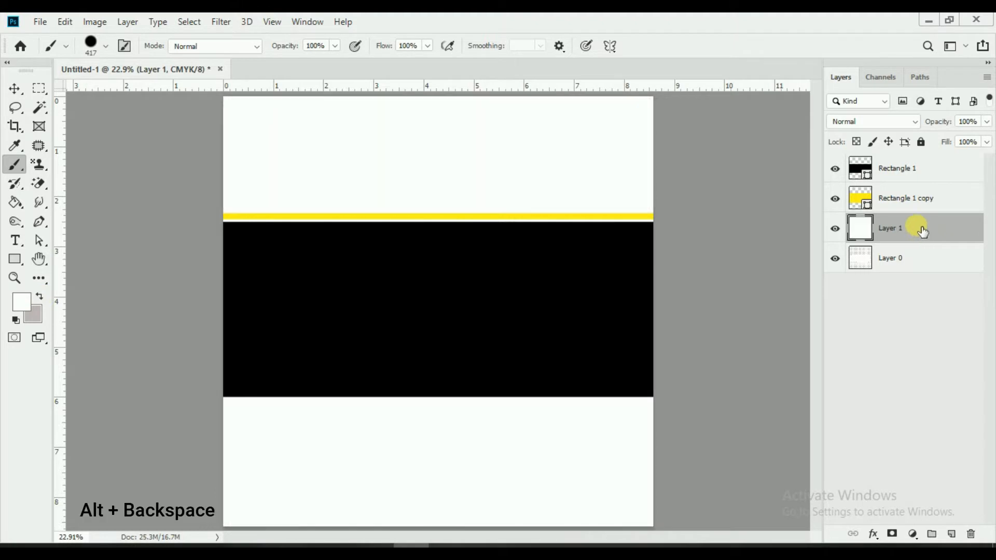
drag(912, 260, 908, 227)
drag(941, 126, 934, 126)
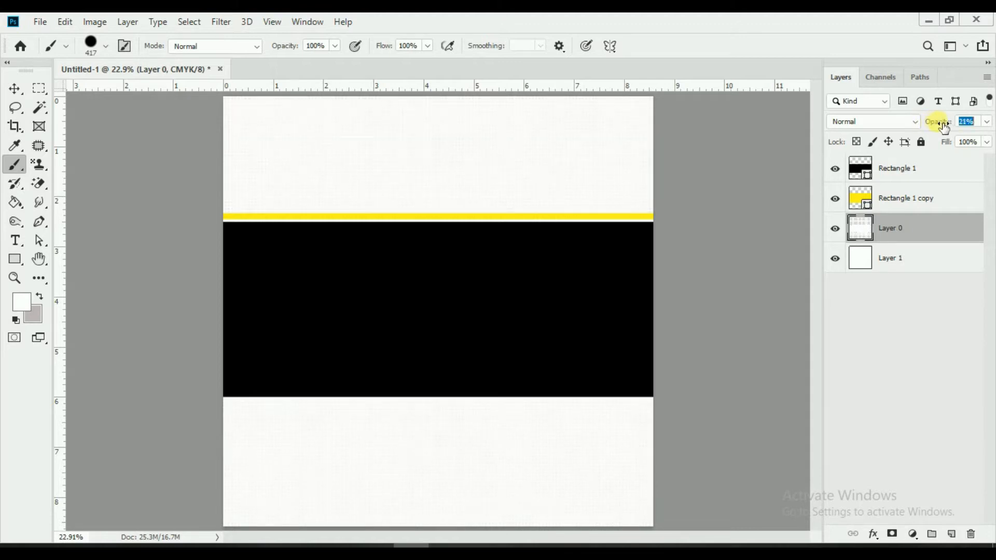
drag(947, 126, 948, 126)
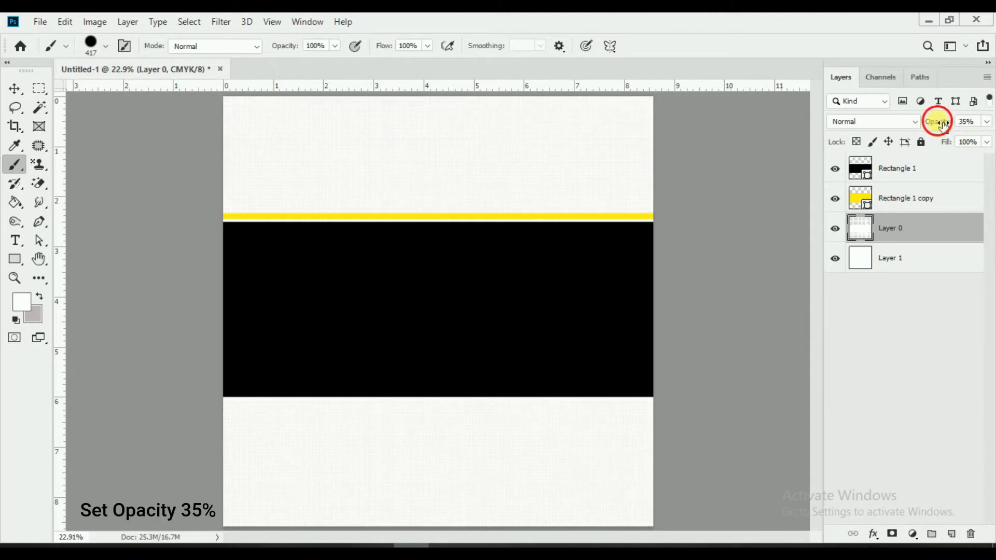
Step: Group both rectangles, Layer 0 and Layer 1 into a group named 'background'
click(919, 181)
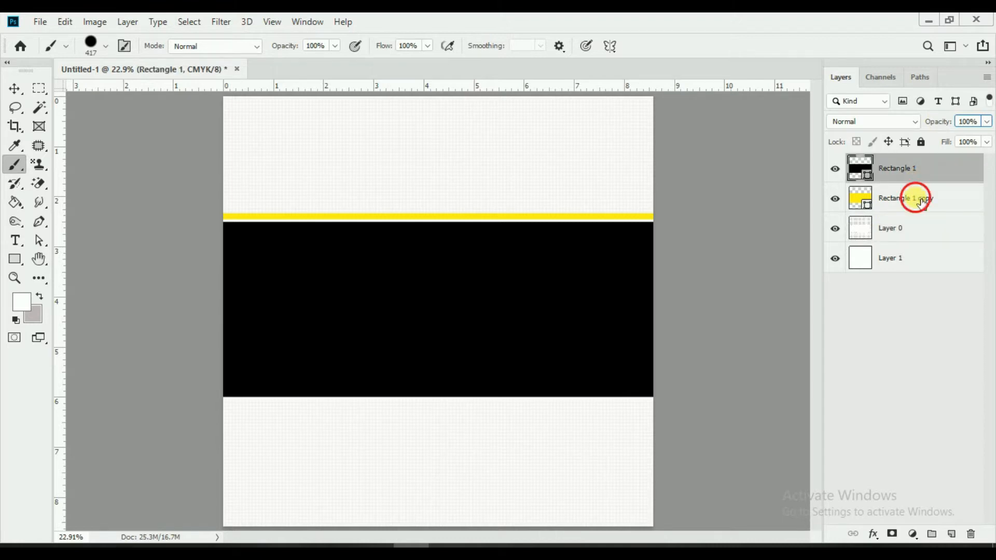
ctrl+click(923, 202)
ctrl+click(911, 226)
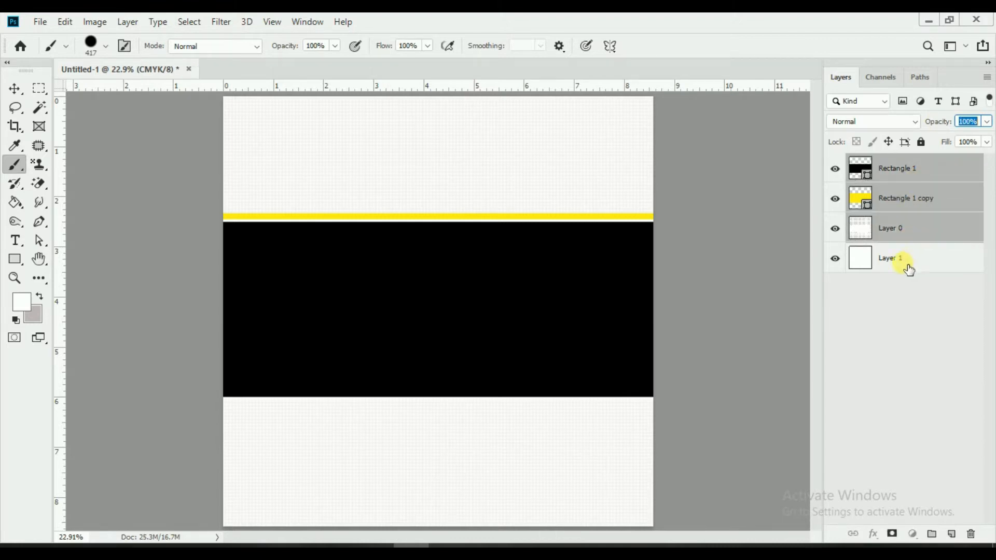
ctrl+click(910, 268)
key(ctrl+g)
double_click(901, 162)
text(background)
key(Return)
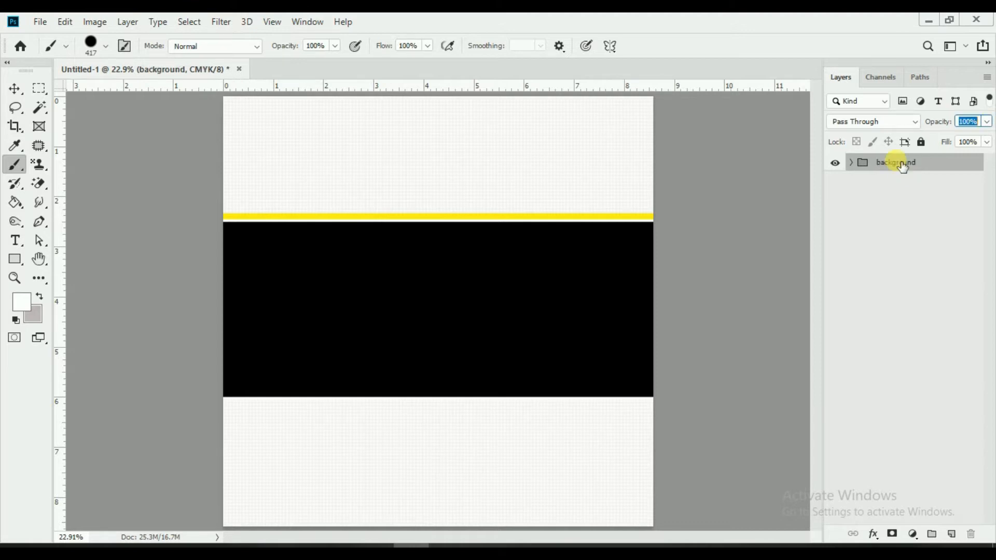
click(835, 163)
click(835, 163)
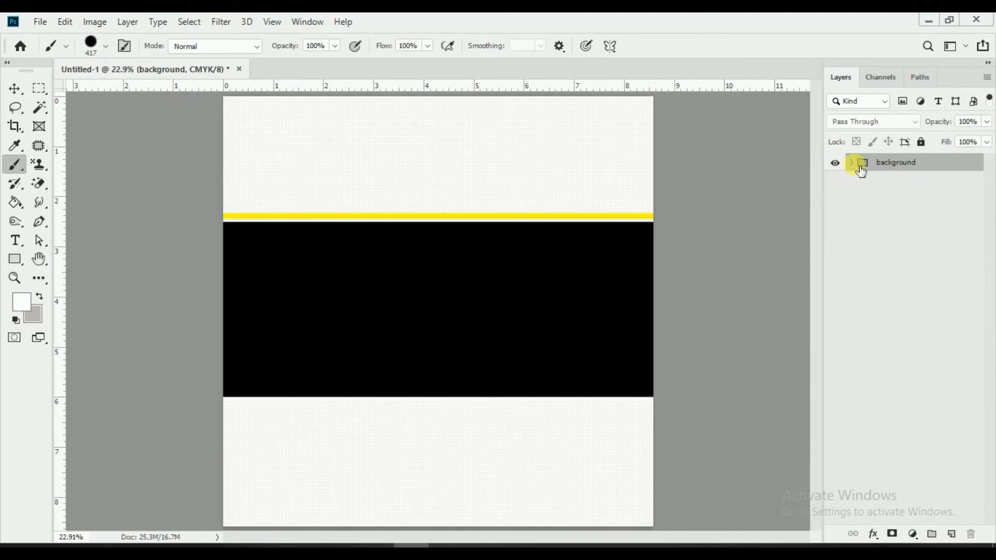
Step: Move Rectangle 1 and its copy out of 'background' and group them as 'rantangle'
click(851, 162)
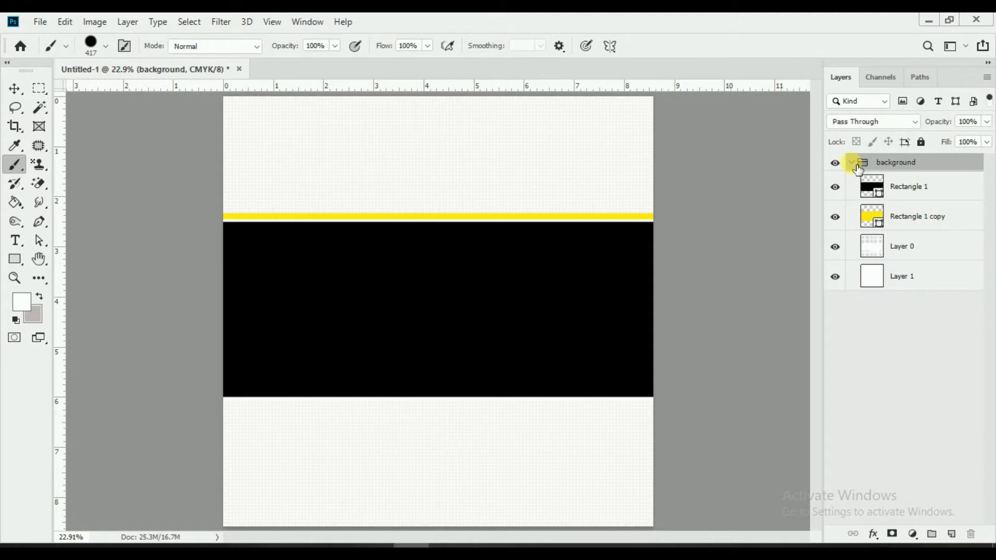
click(889, 187)
shift+click(913, 218)
drag(911, 196, 910, 159)
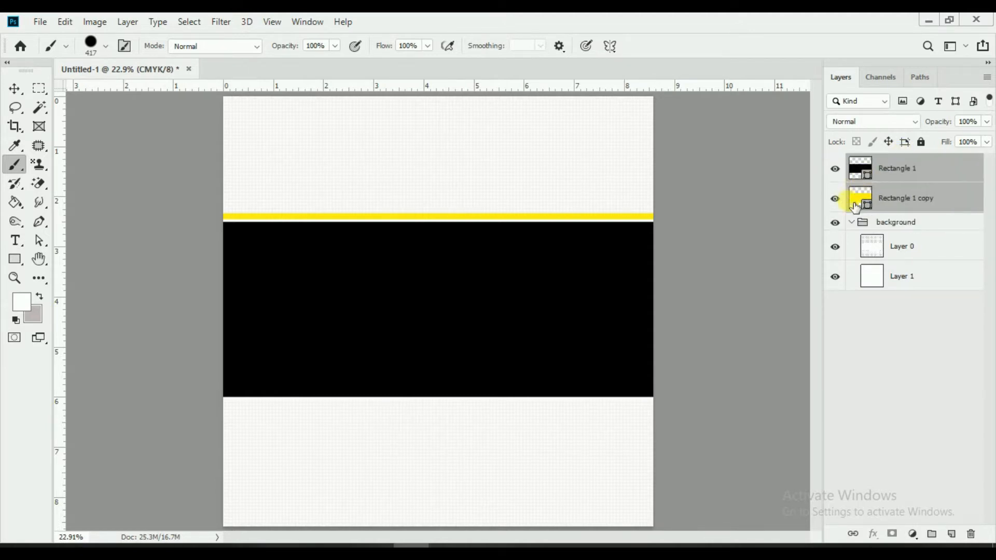
click(852, 223)
key(ctrl+g)
double_click(896, 164)
text(ranta)
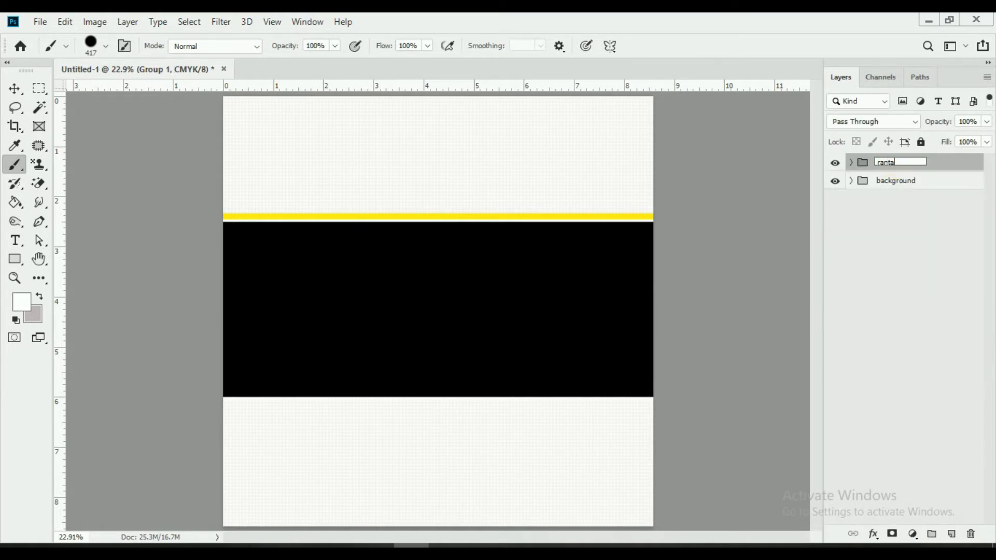
text(ngle)
key(Return)
Step: Add a bold, dark red LOGO text layer at 22 pt
click(15, 240)
click(550, 138)
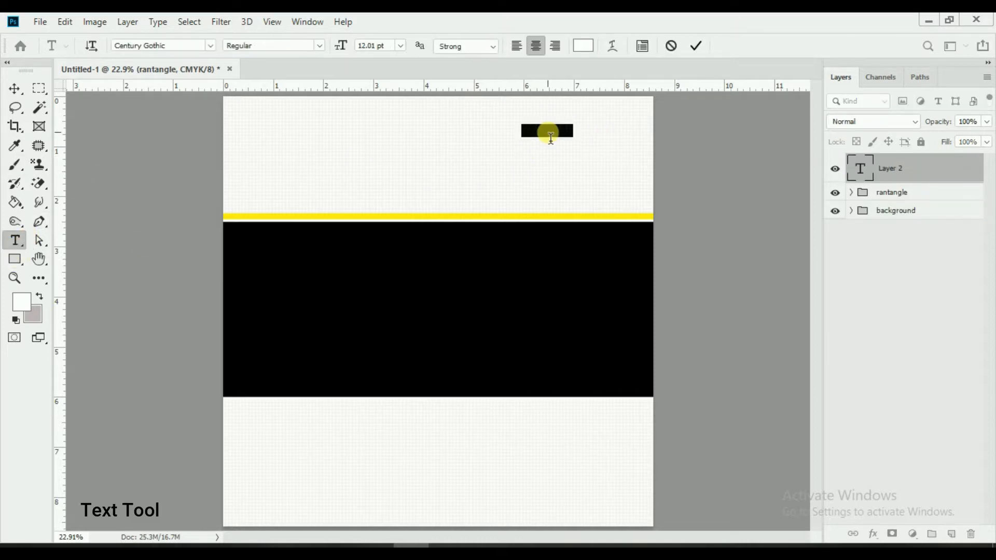
key(ctrl+v)
key(ctrl+a)
drag(345, 52, 354, 53)
click(576, 45)
drag(613, 354, 686, 415)
click(841, 288)
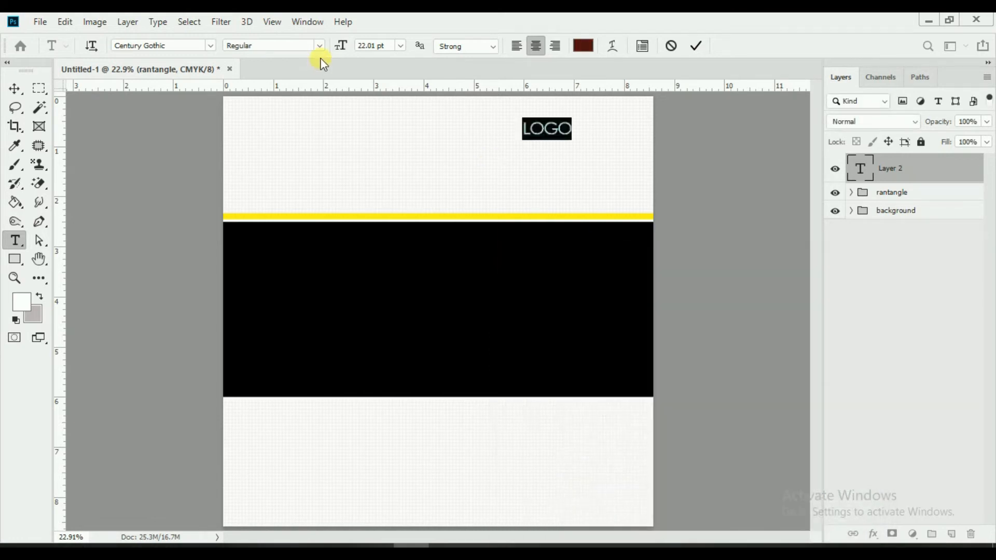
click(319, 45)
click(289, 98)
click(697, 46)
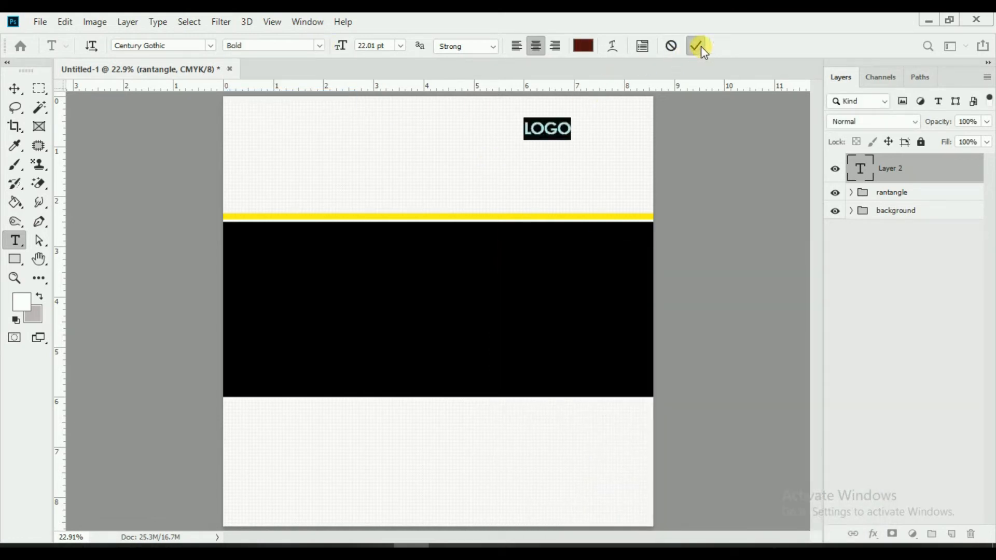
Step: Move LOGO to the top-right corner and enlarge it to 29 pt
click(14, 89)
drag(597, 132, 540, 116)
click(15, 240)
click(627, 127)
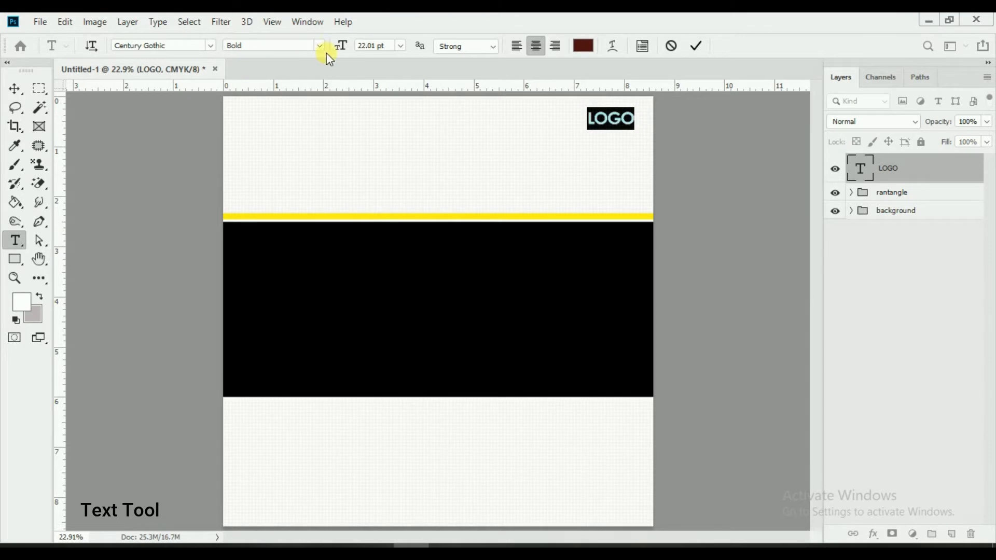
drag(345, 53, 500, 93)
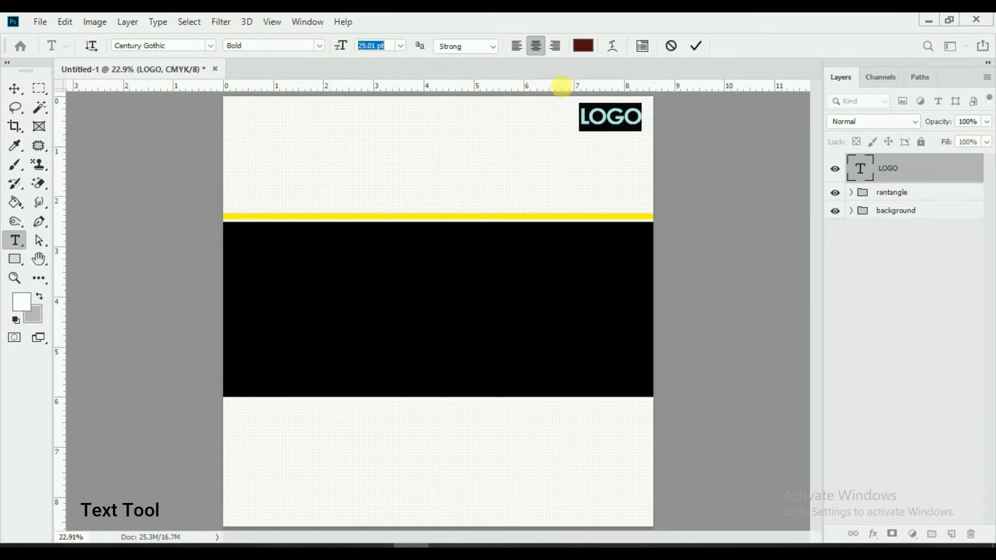
click(696, 48)
Step: Add a small regular-weight 'SLOGAN GOES THE' line and place it just under LOGO
click(582, 170)
text(SLOGAN GOES THE)
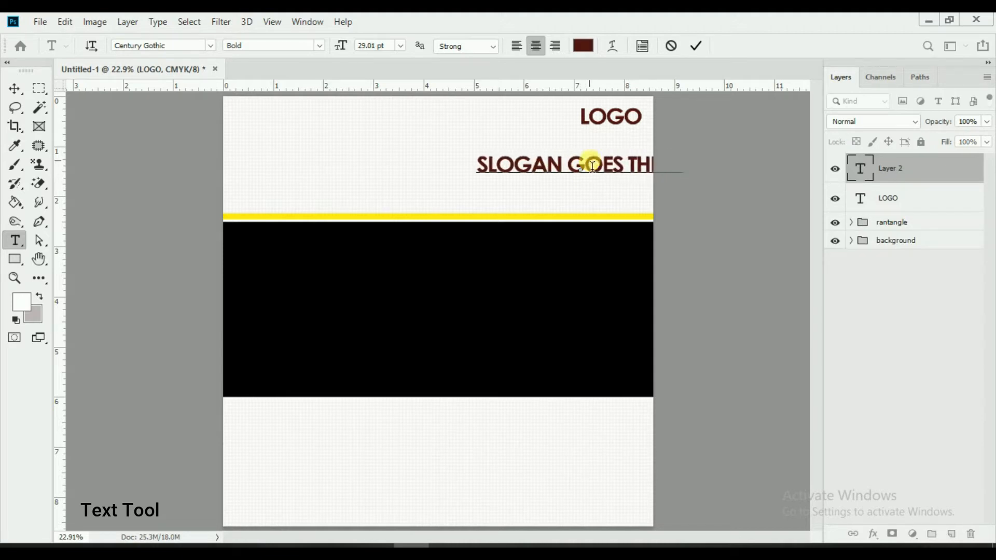
key(ctrl+a)
drag(347, 51, 332, 52)
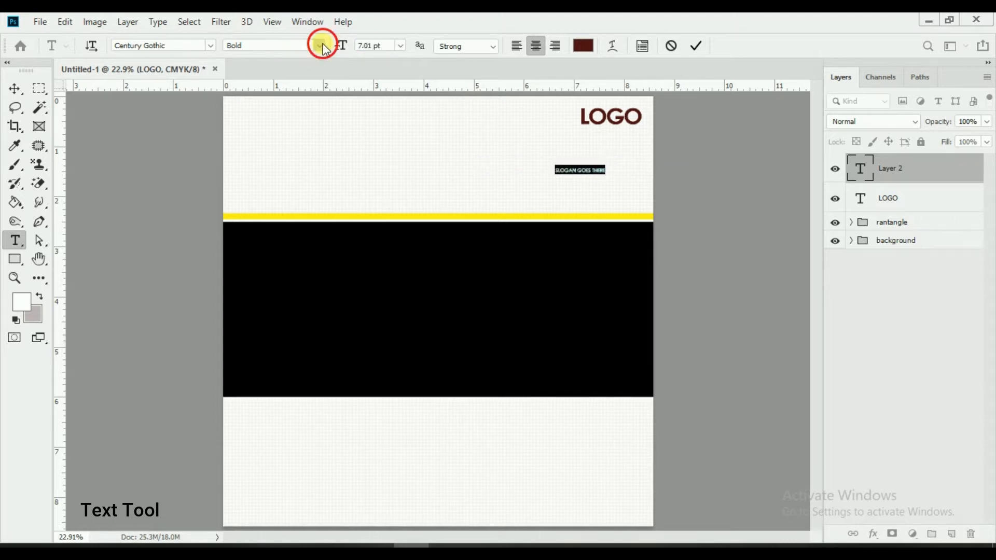
click(322, 46)
click(288, 61)
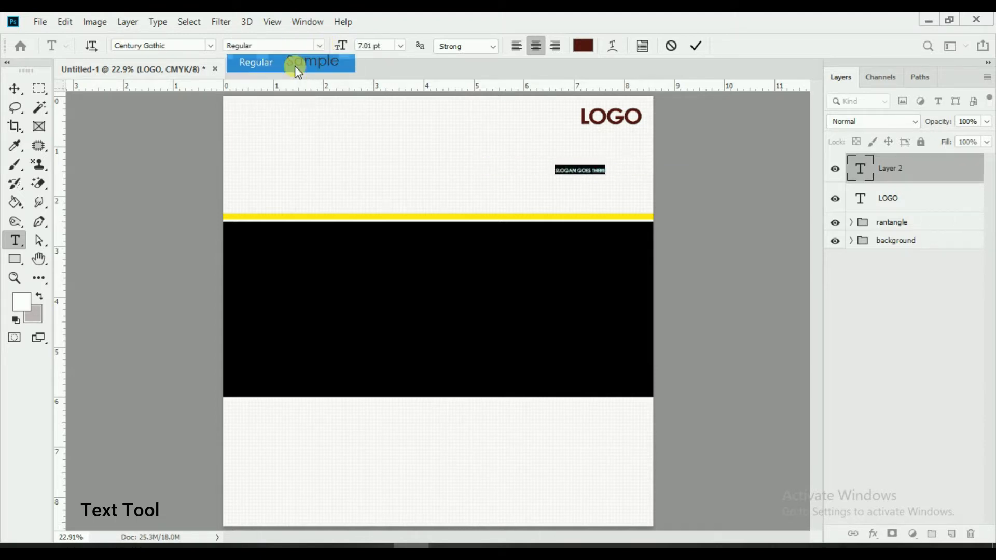
click(704, 40)
click(14, 88)
drag(650, 184, 685, 140)
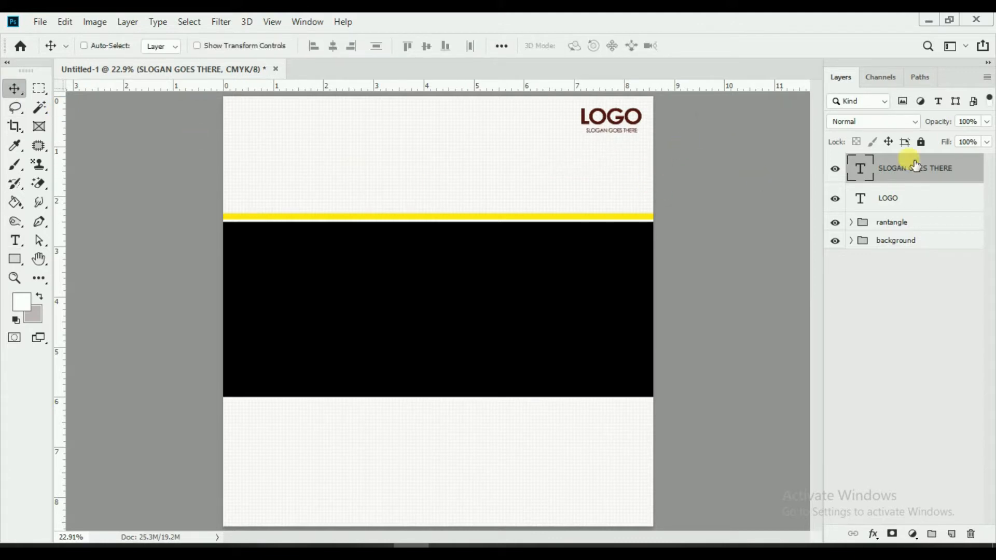
Step: Toggle the slogan and LOGO layers' visibility to check the layout
click(834, 168)
click(834, 168)
click(836, 199)
click(839, 199)
click(38, 22)
Step: Embed pngwave.png and scale it to about 42% in the header above the yellow band
click(73, 297)
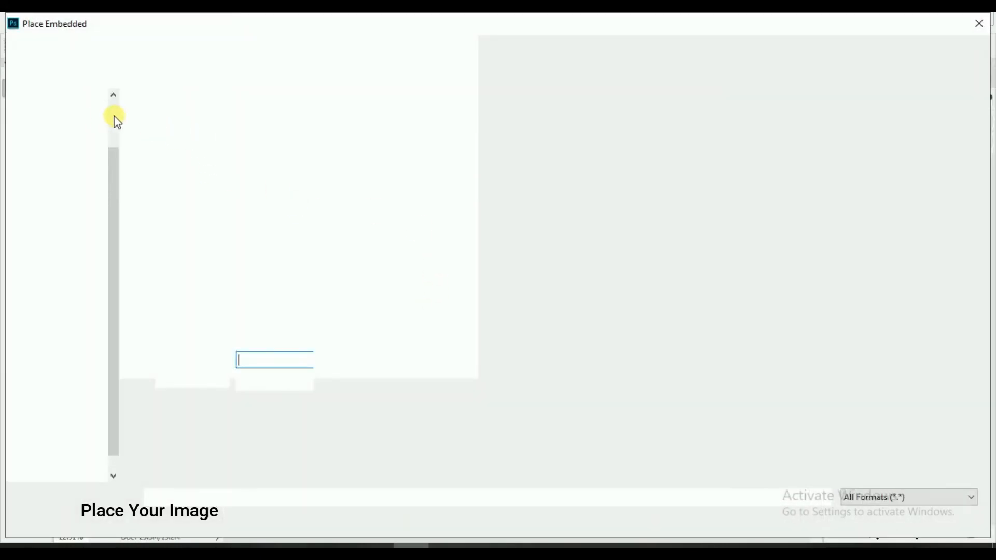
click(348, 332)
click(853, 517)
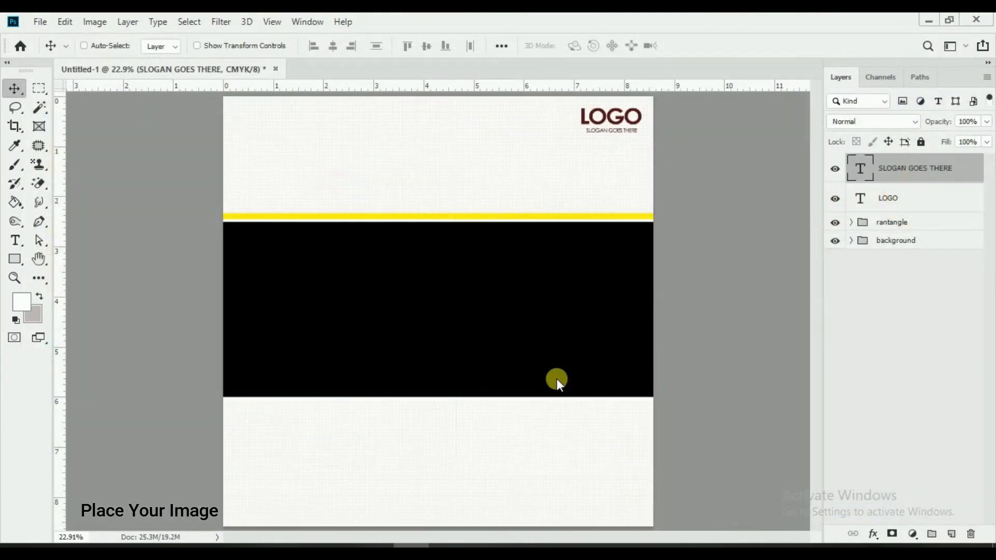
drag(651, 445, 579, 390)
drag(483, 328, 500, 207)
drag(571, 241, 543, 223)
drag(511, 209, 544, 210)
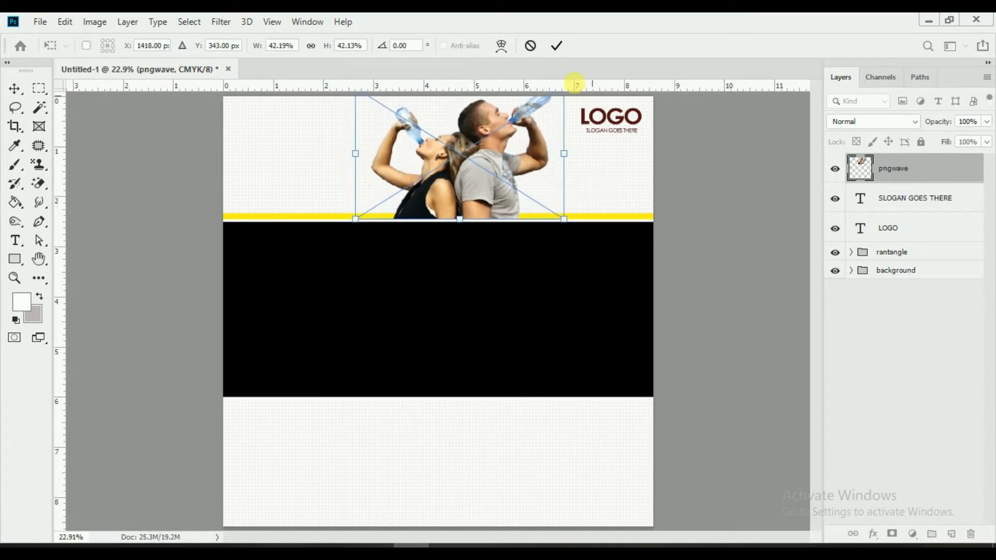
click(557, 44)
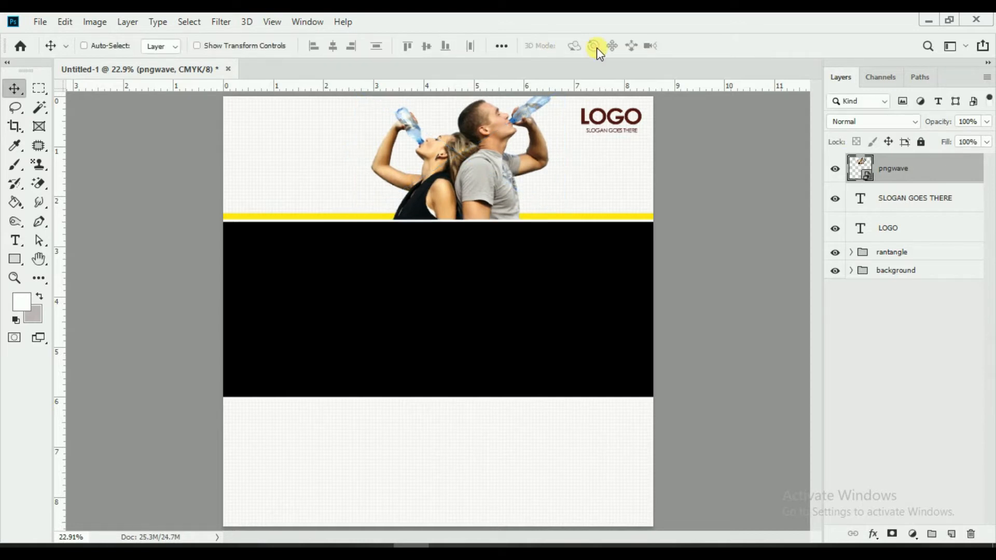
Step: Move the pngwave photo layer below the rantangle group and check its visibility
click(861, 260)
drag(920, 172, 911, 258)
click(835, 249)
click(835, 249)
click(836, 248)
click(836, 248)
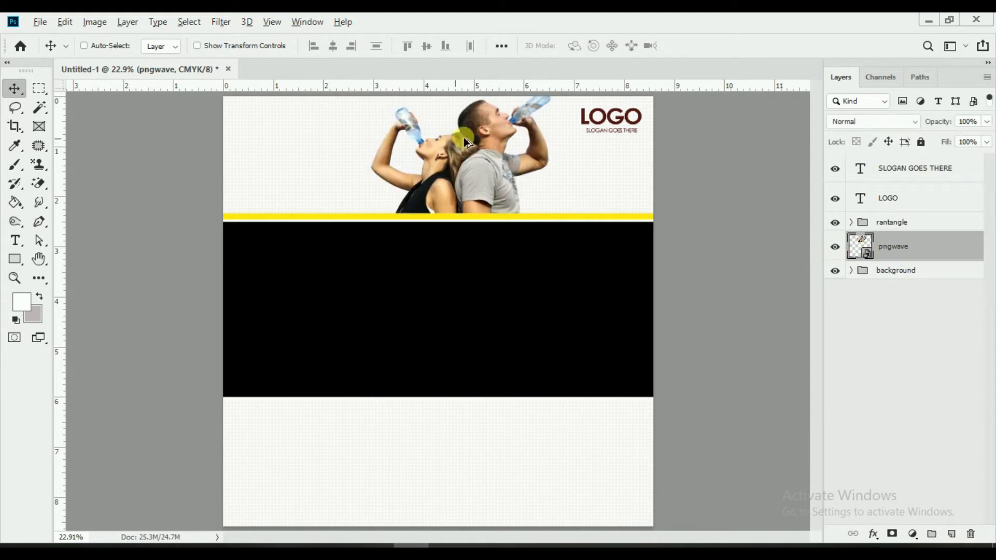
alt+scroll(529, 207, up, 4)
alt+scroll(529, 206, up, 3)
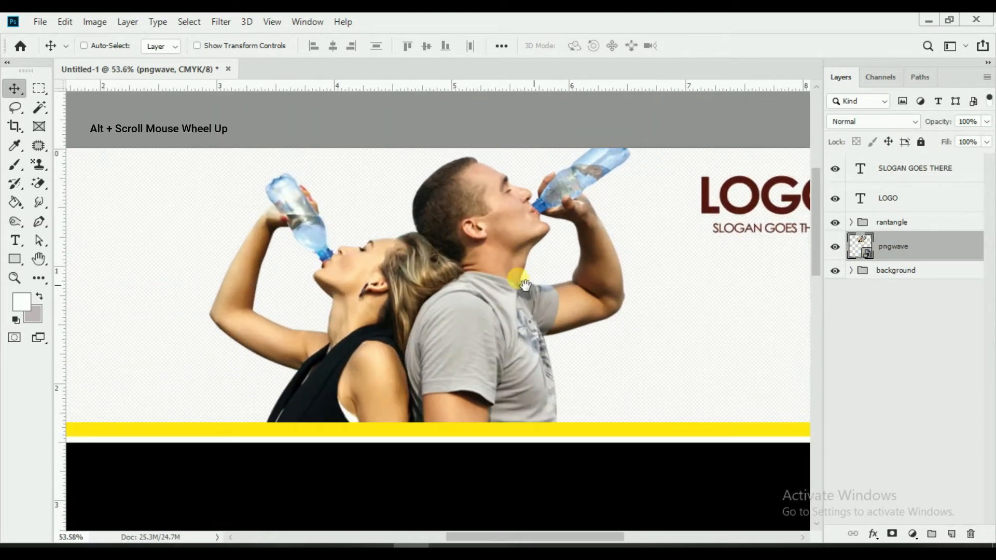
alt+scroll(523, 274, down, 3)
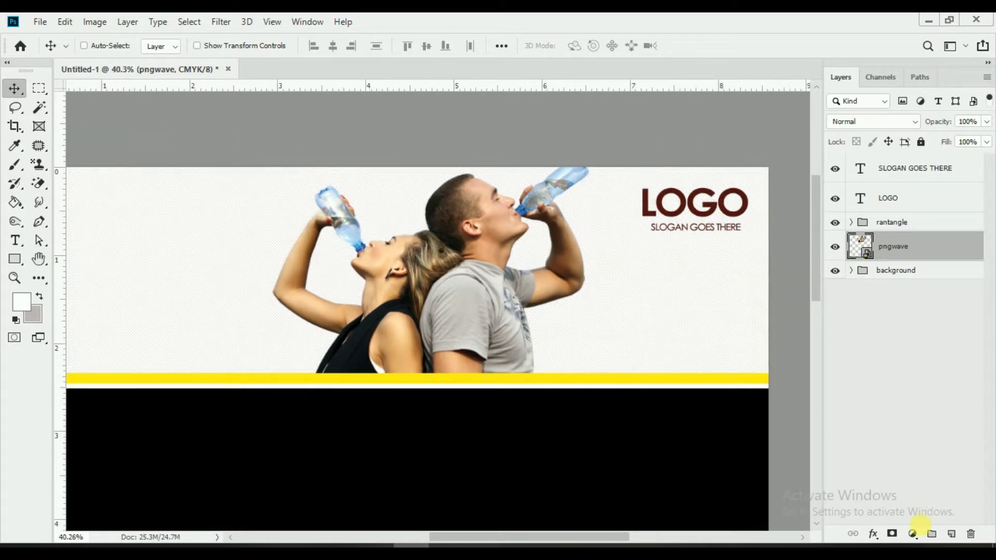
Step: Add a Curves adjustment with an S-curve for contrast, then fit the page in view
click(913, 533)
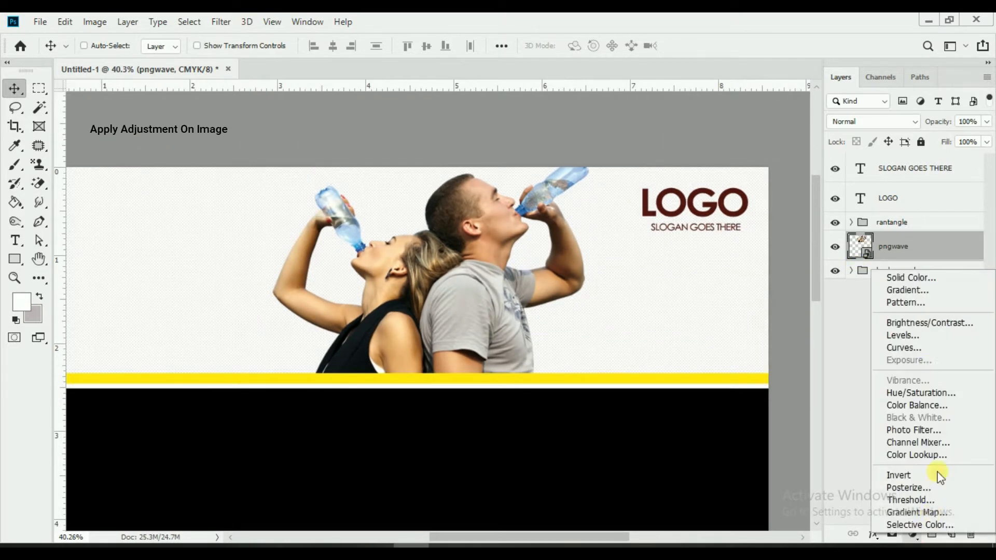
click(907, 346)
drag(801, 237, 800, 224)
drag(722, 318, 730, 325)
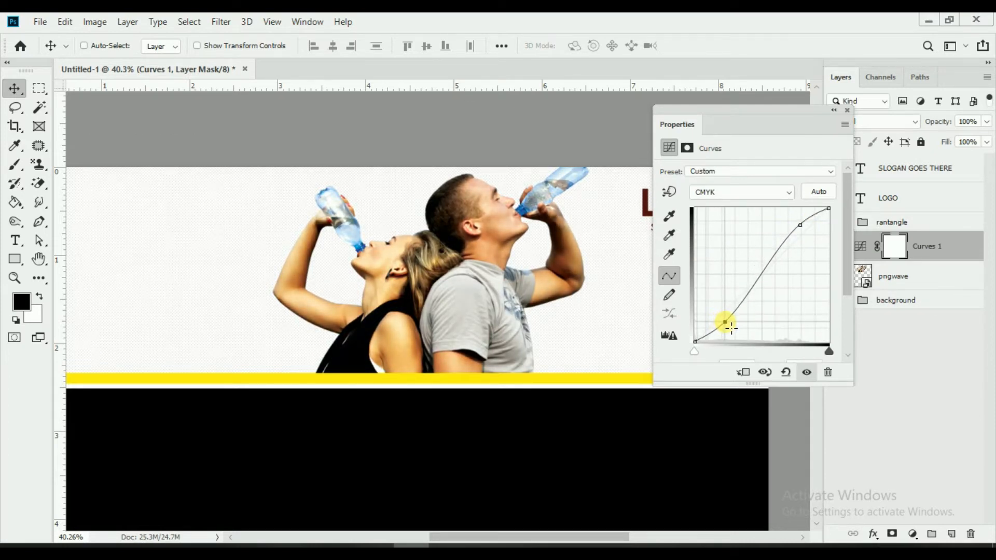
click(848, 110)
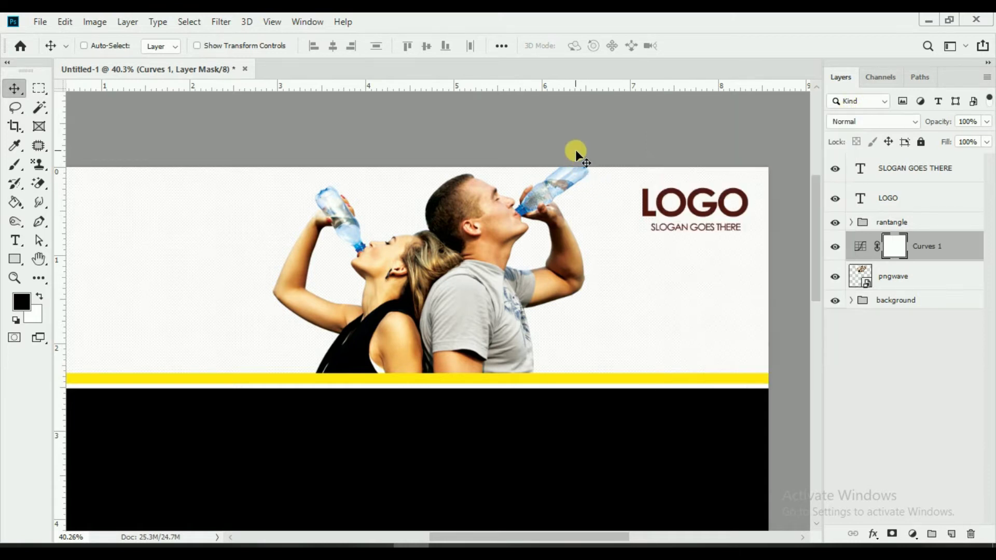
key(ctrl)
key(ctrl+0)
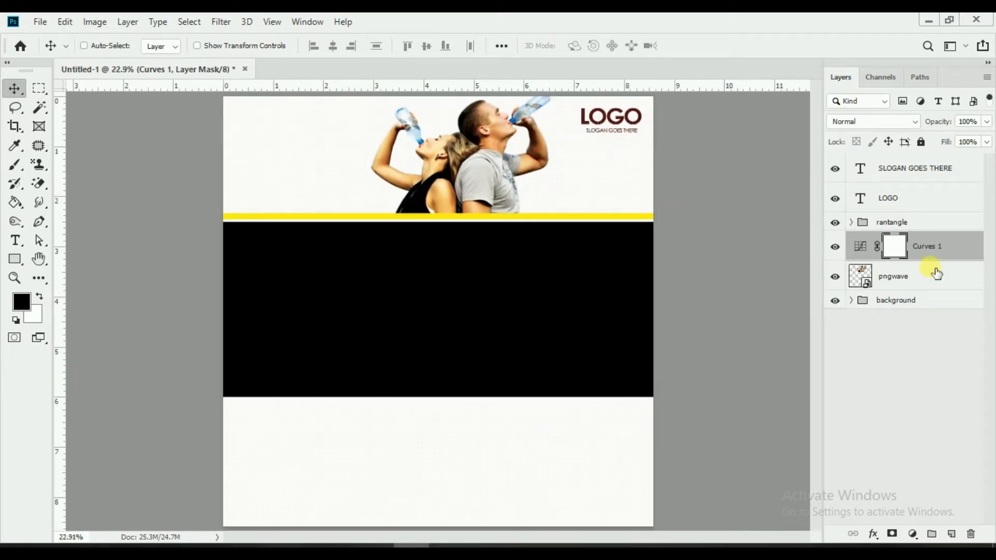
Step: Group pngwave with Curves 1 as IMAGE, and group LOGO with the slogan
ctrl+click(916, 276)
key(ctrl+g)
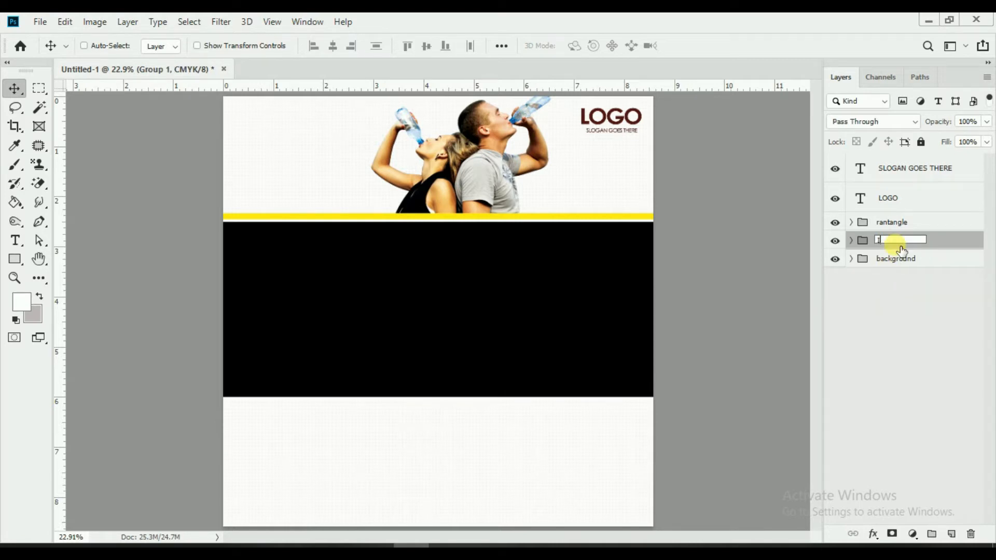
key(Return)
click(920, 197)
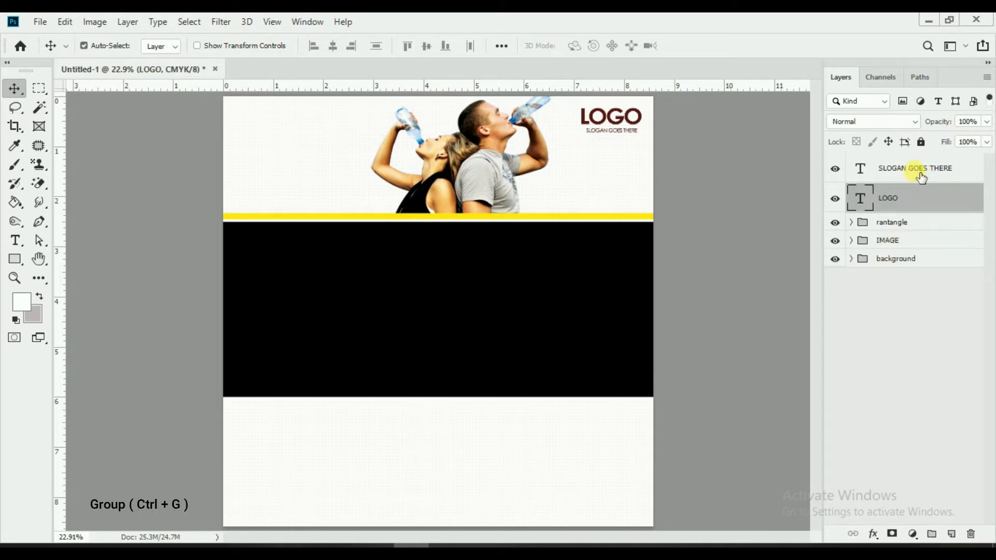
ctrl+click(916, 168)
key(ctrl+g)
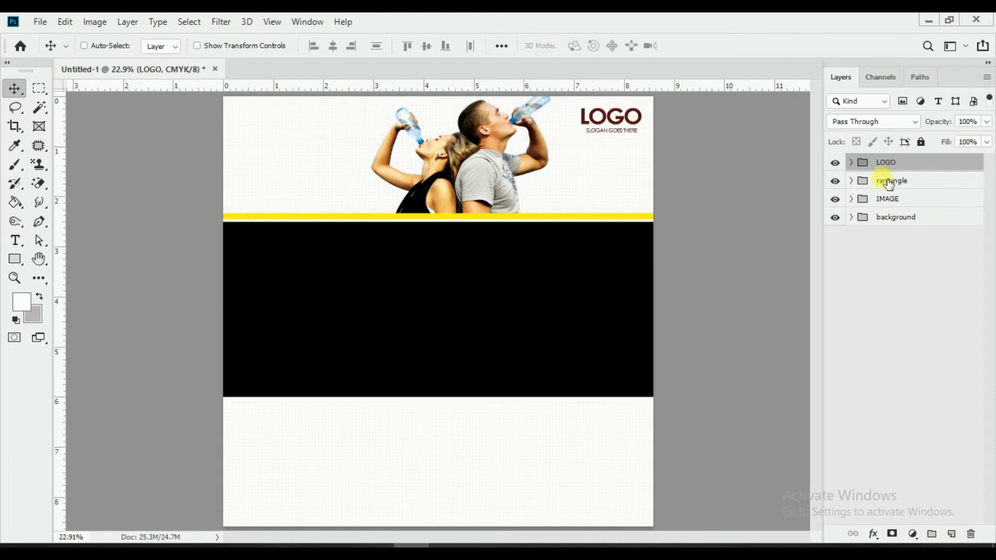
Step: Nudge the IMAGE group's photo slightly right in the header
click(878, 204)
drag(525, 150, 541, 149)
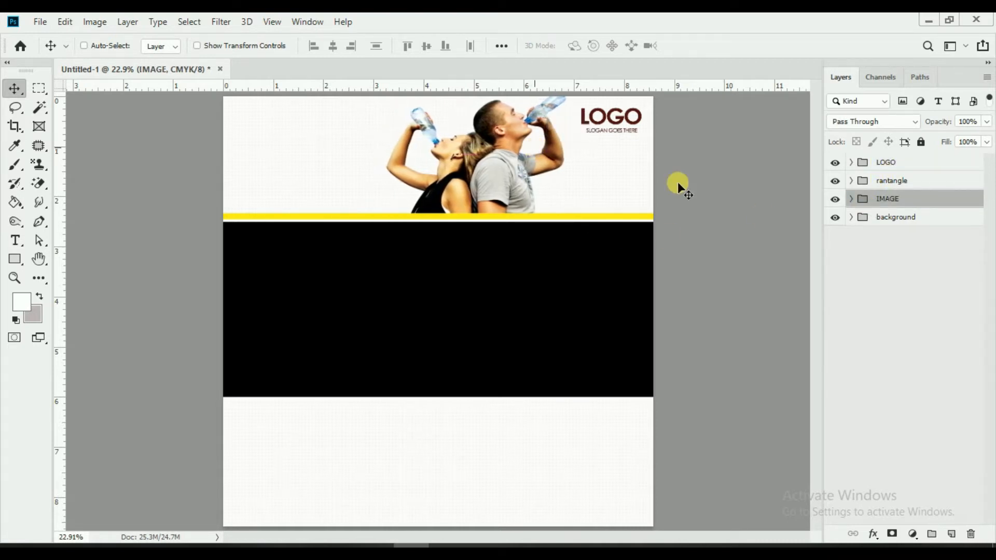
click(943, 169)
Step: Add a top-left Lorem ipsum paragraph in 12 pt Century Gothic Regular with tighter leading
click(15, 240)
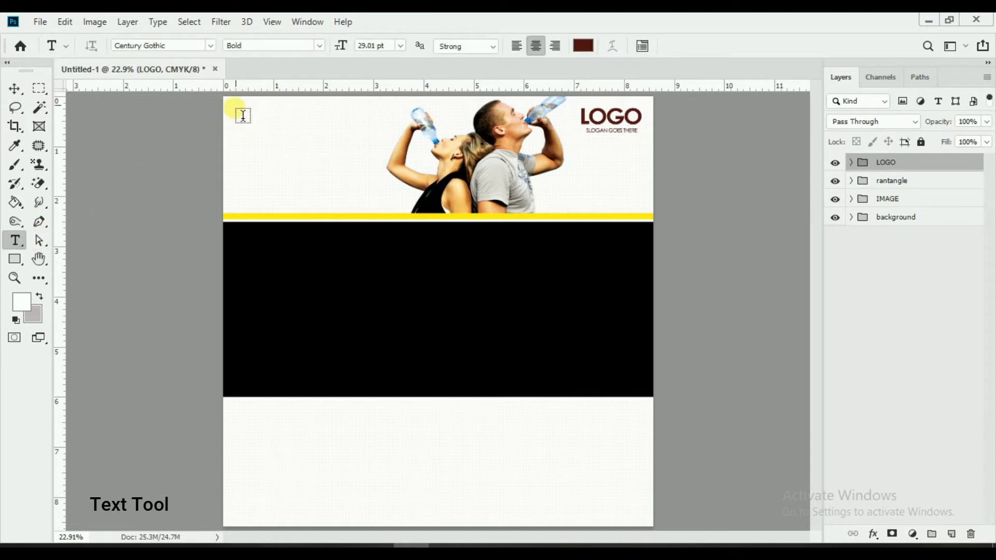
drag(239, 112, 378, 151)
drag(342, 46, 331, 45)
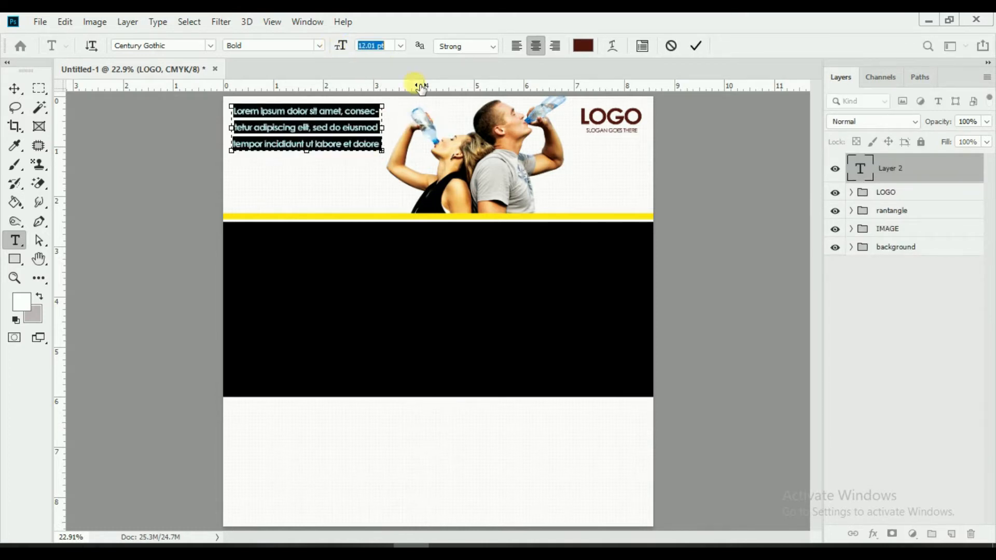
click(641, 47)
drag(938, 127, 931, 126)
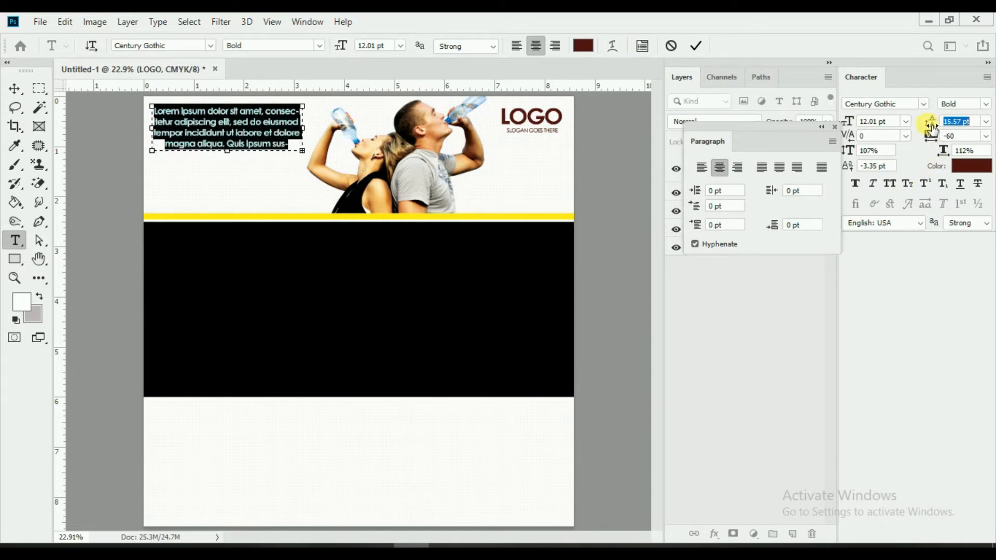
click(835, 125)
click(985, 104)
click(965, 119)
click(986, 78)
click(881, 378)
click(695, 45)
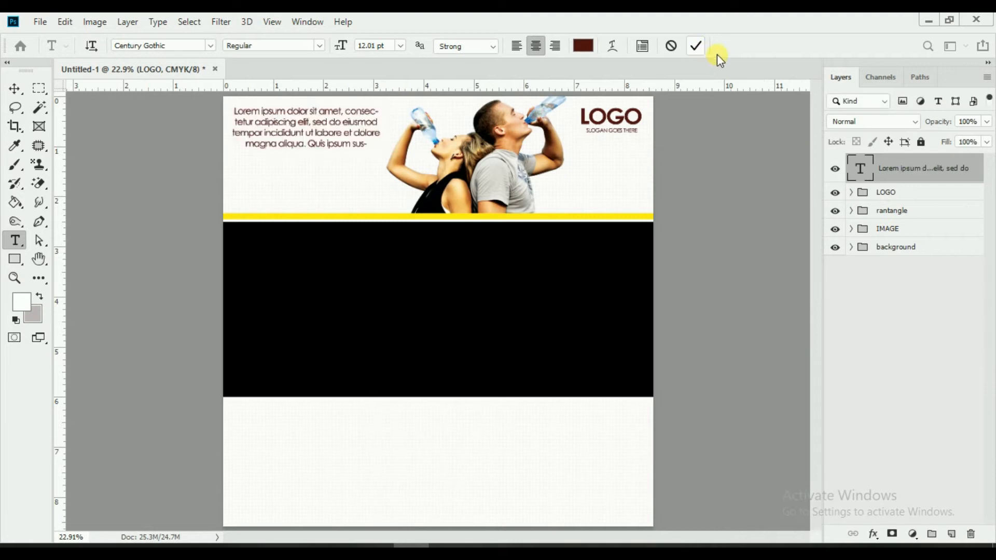
Step: Nudge the paragraph up slightly and shift the LOGO group up and to the right
click(15, 88)
drag(404, 167, 400, 160)
click(908, 195)
drag(749, 215, 753, 212)
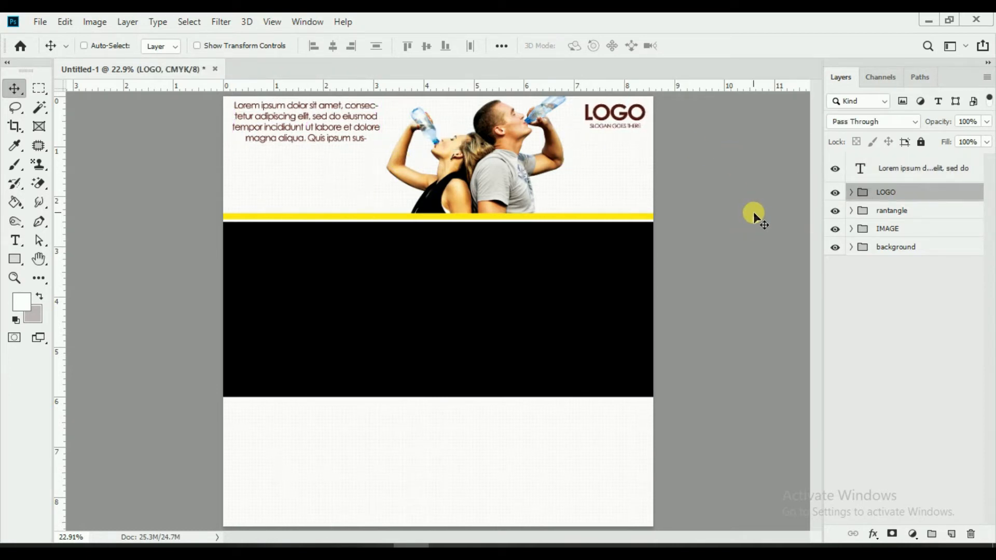
click(868, 174)
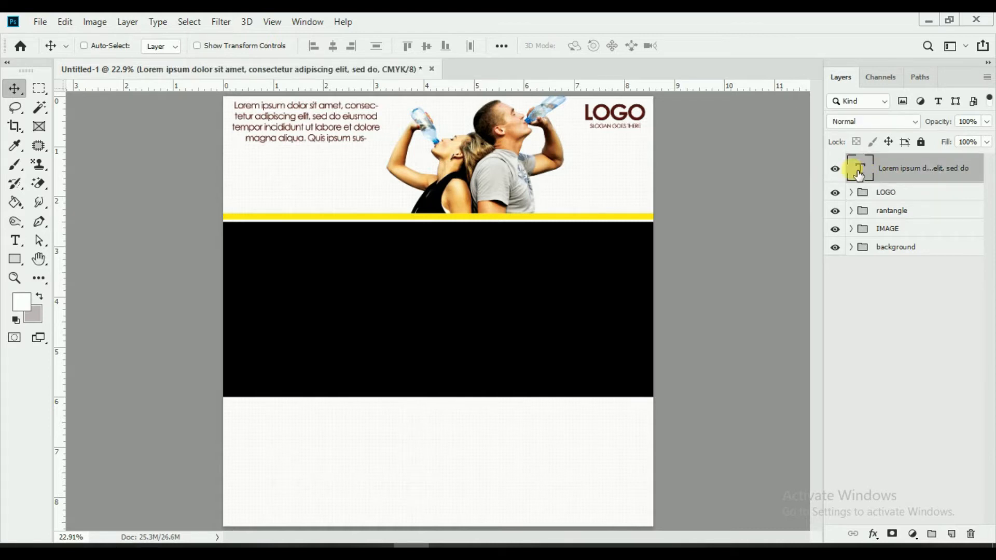
Step: Shorten the intro paragraph's text box so its fourth line is hidden
click(14, 240)
click(324, 139)
drag(307, 151, 306, 134)
click(695, 46)
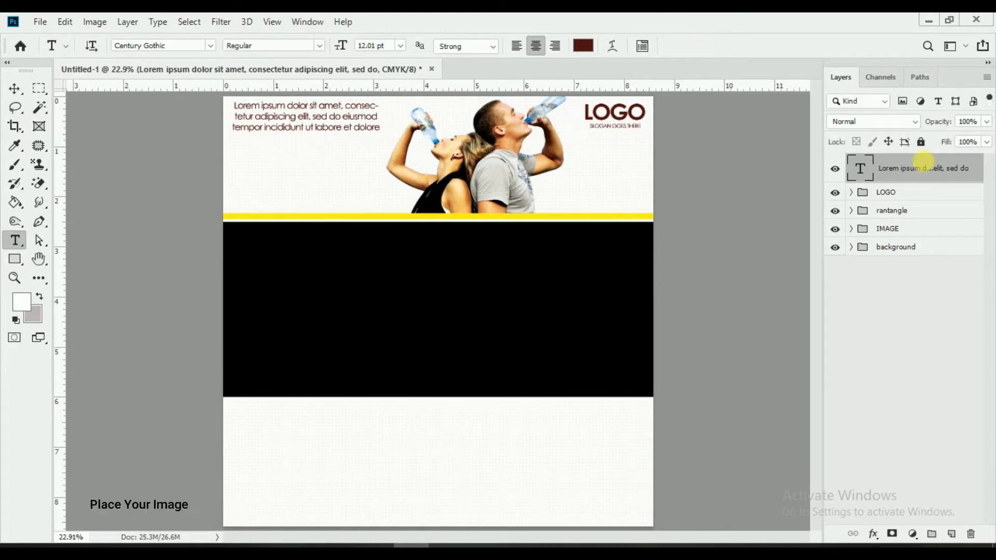
Step: Place Facecbook.png as an embedded image and scale it to 3.9% beneath the paragraph
click(15, 259)
click(39, 22)
click(98, 297)
scroll(752, 234, down, 2)
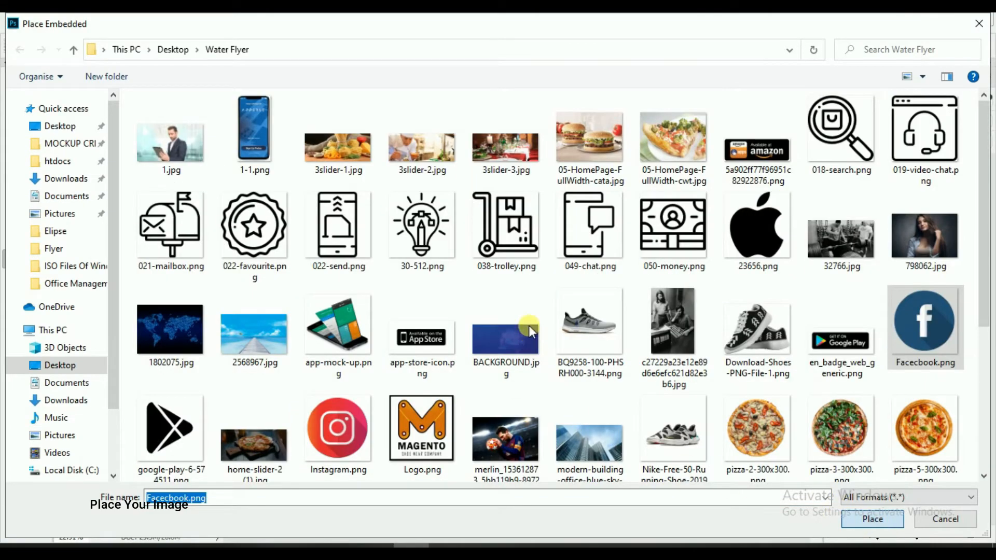
double_click(528, 325)
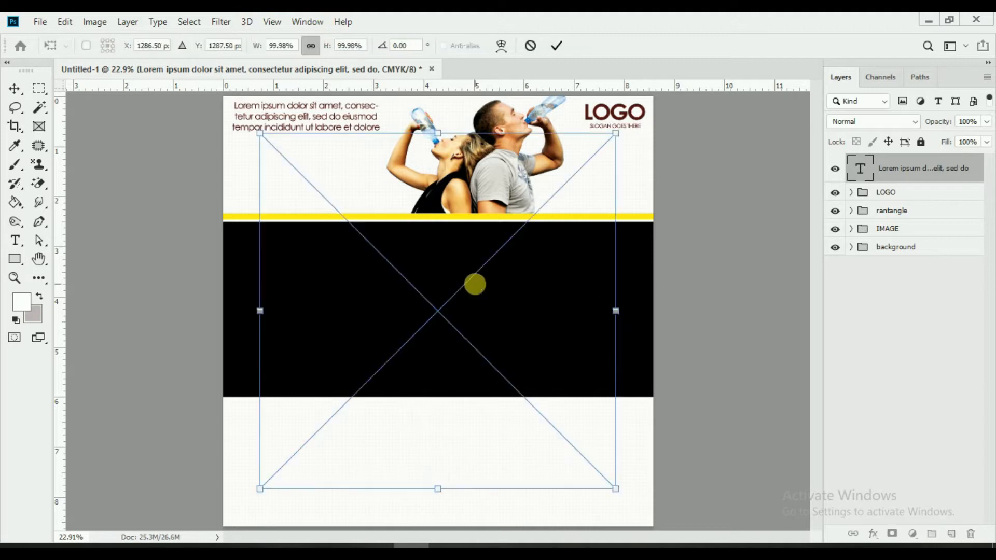
drag(621, 494, 487, 349)
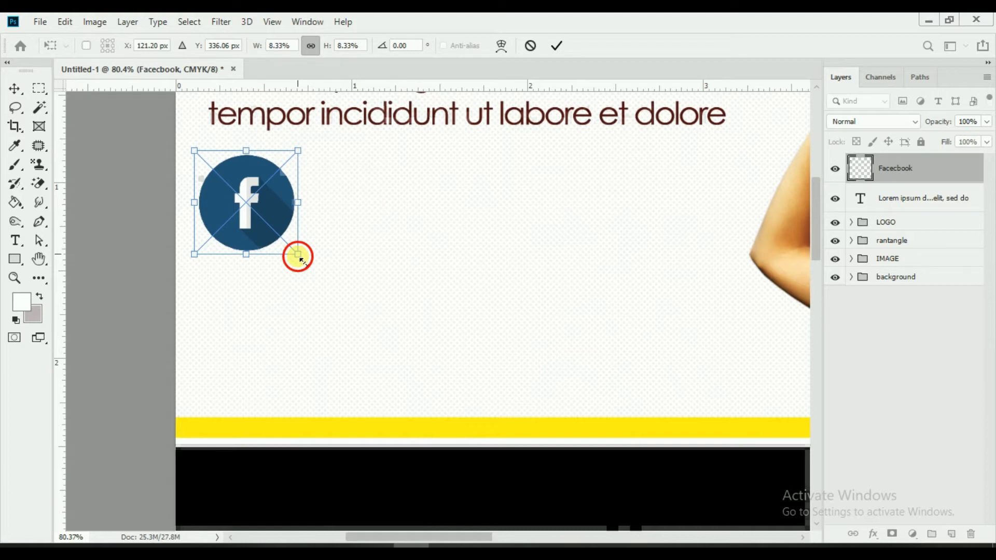
drag(300, 258, 263, 214)
drag(244, 199, 240, 197)
click(556, 45)
key(u)
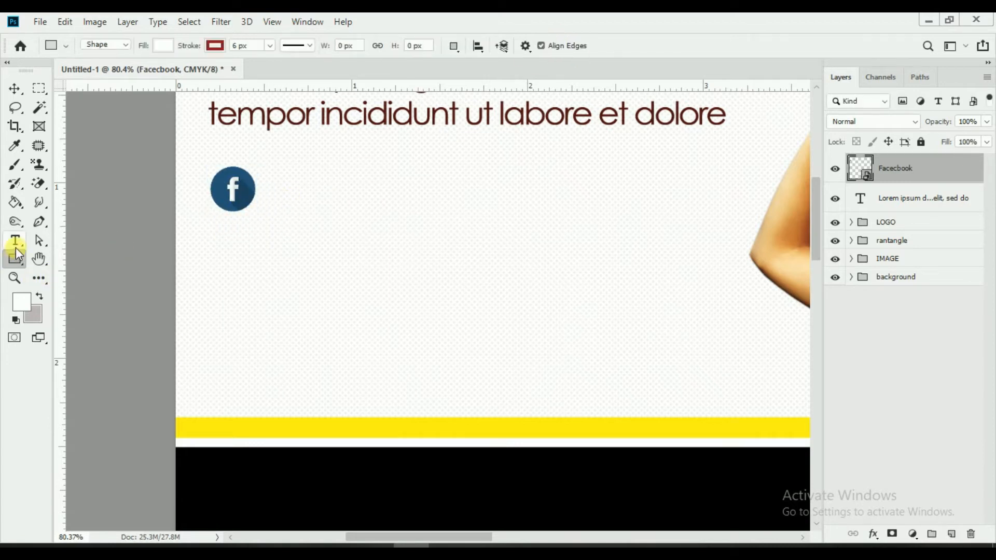
click(15, 241)
click(289, 201)
text(freshwate)
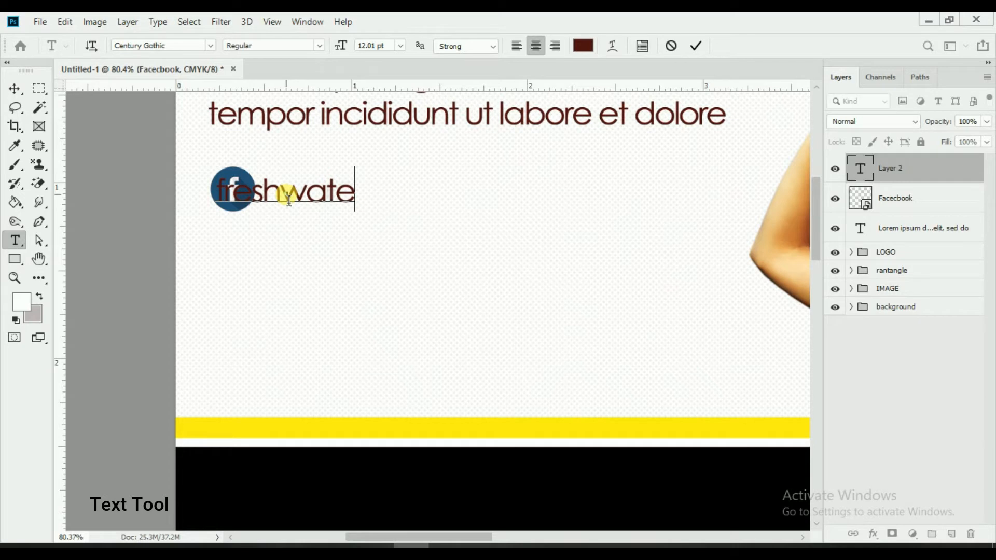
text(r)
text(3)
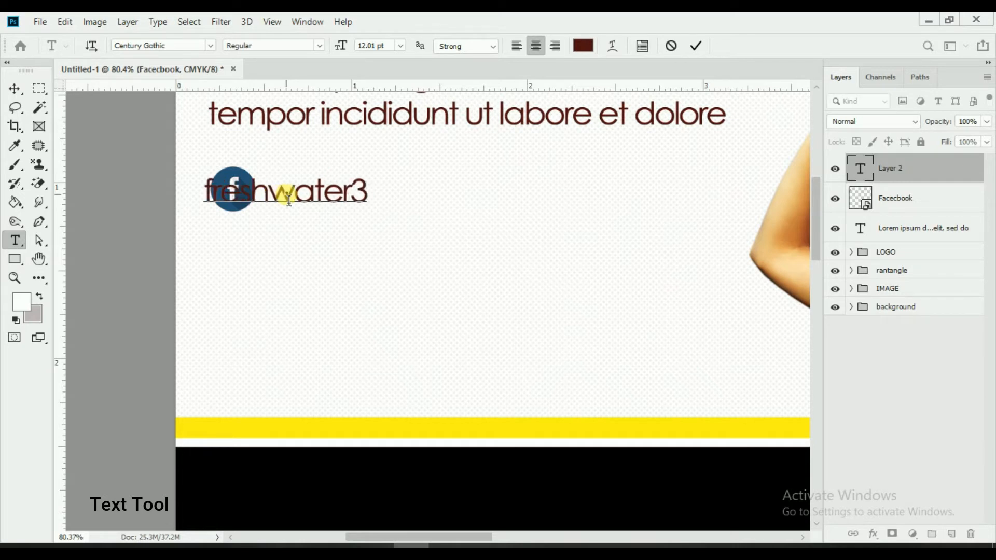
text(4/facebookl.c)
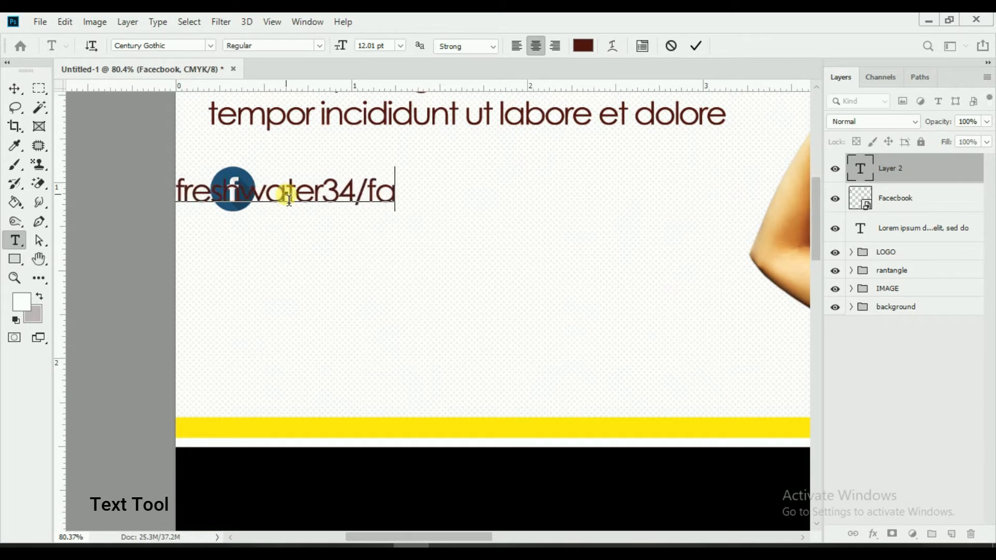
key(BackSpace)
key(BackSpace)
key(BackSpace)
text(.com)
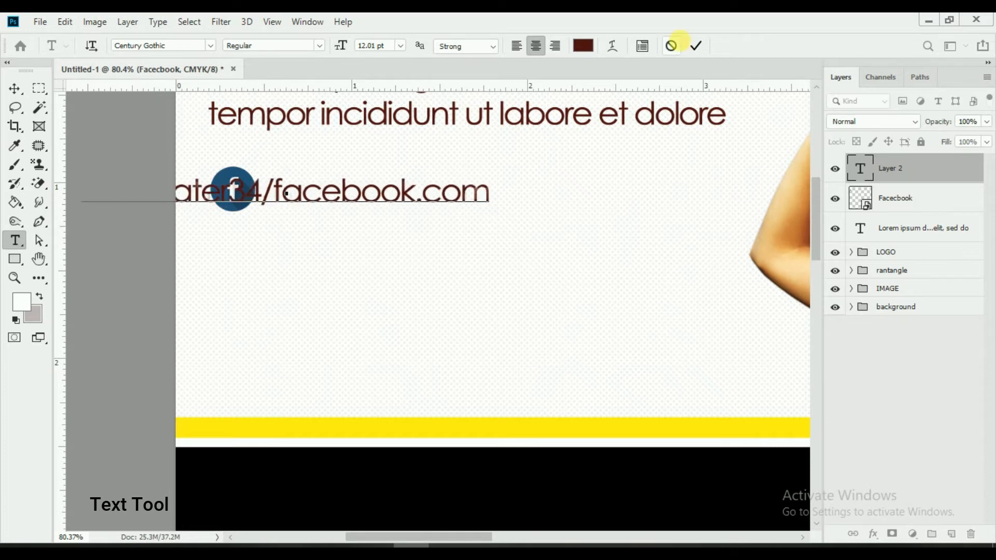
click(696, 45)
click(14, 88)
drag(315, 194, 497, 188)
key(ctrl+0)
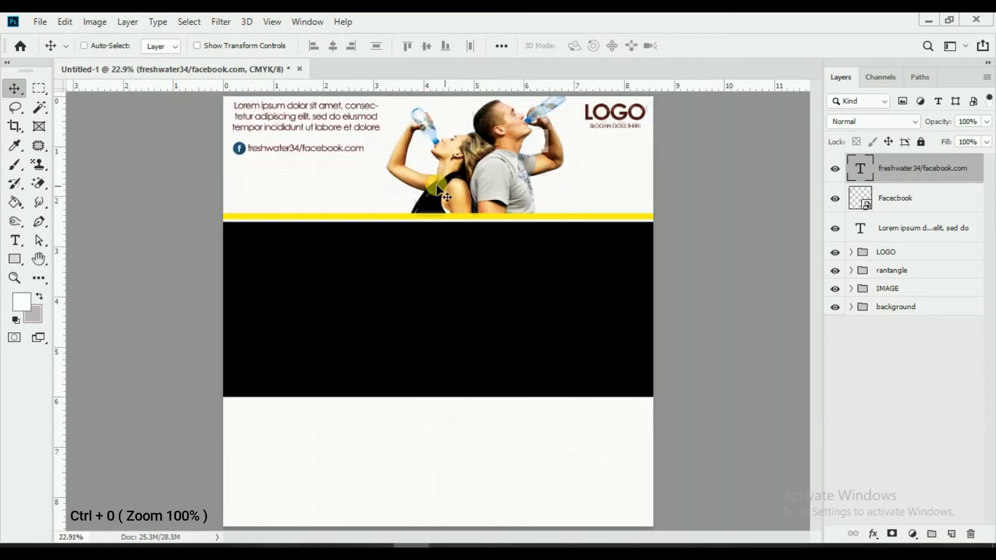
drag(362, 151, 363, 151)
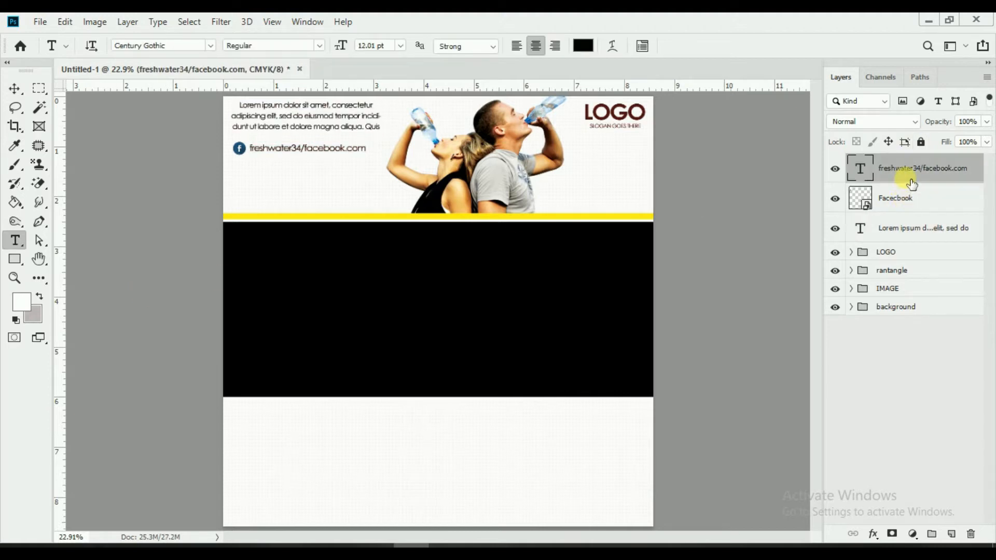
Step: Group the URL text with the Facebook icon and name the group 'facebook'
shift+click(911, 198)
key(ctrl+g)
double_click(889, 163)
key(BackSpace)
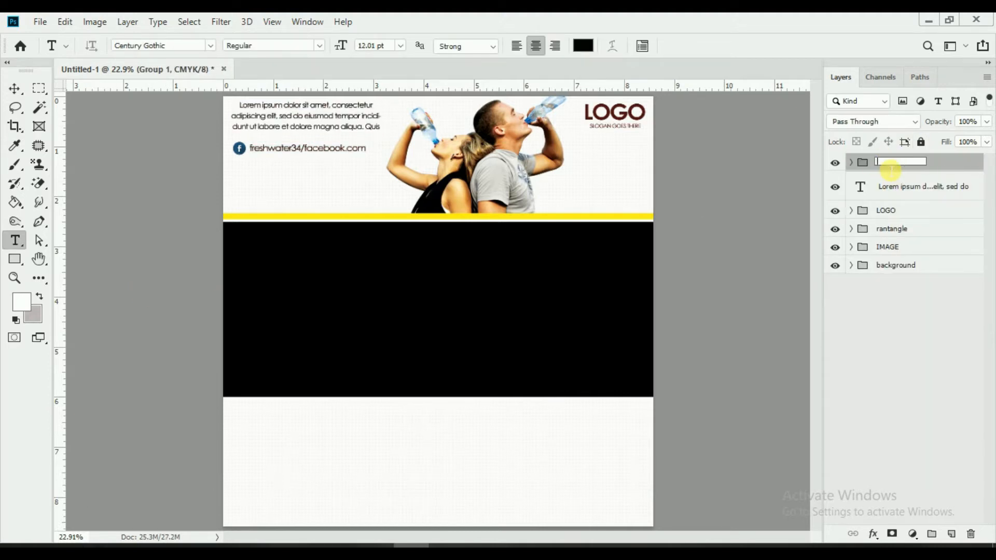
text(facebook)
key(Return)
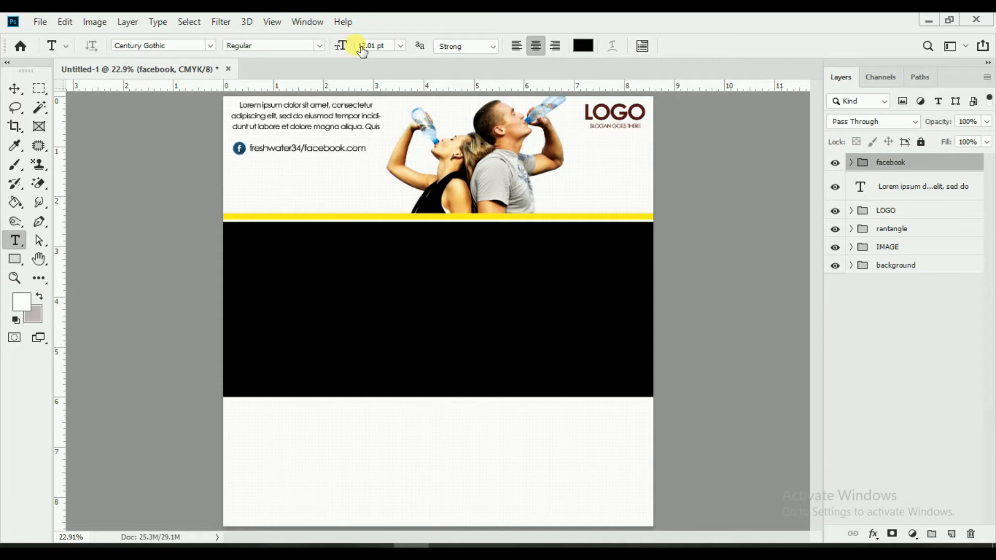
click(40, 22)
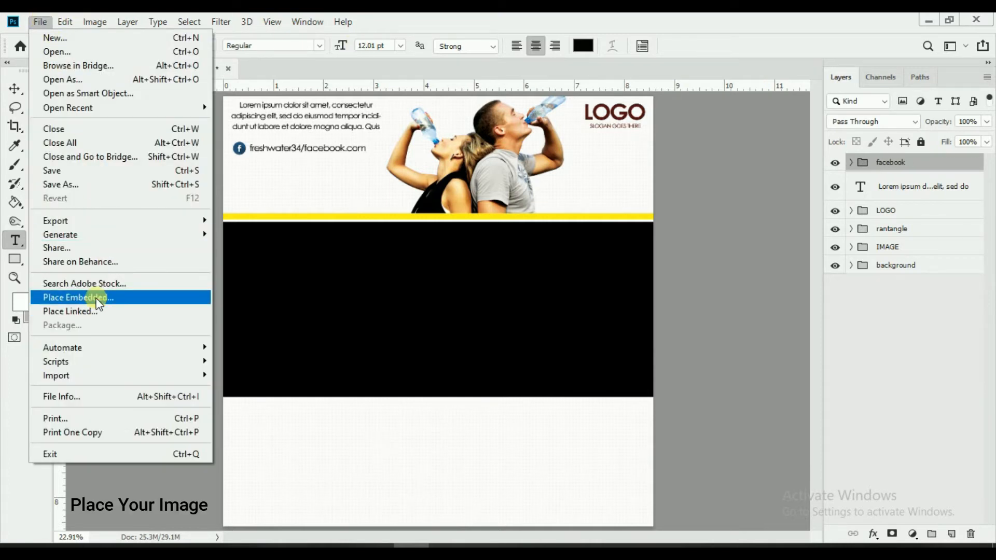
Step: Place Instagram.png embedded, scaled to 3.88%, lined up directly under the Facebook icon
click(99, 304)
scroll(545, 406, down, 5)
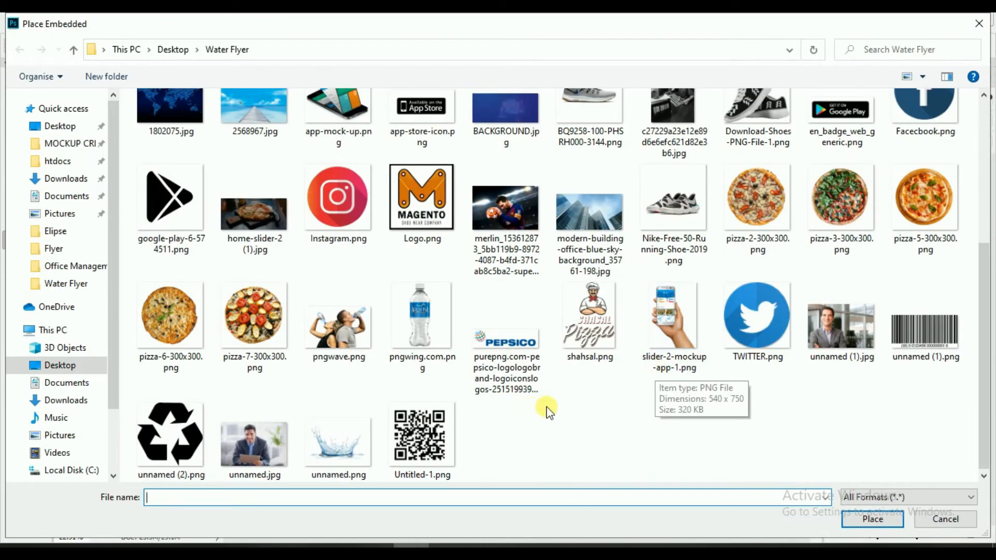
scroll(367, 325, up, 3)
click(352, 299)
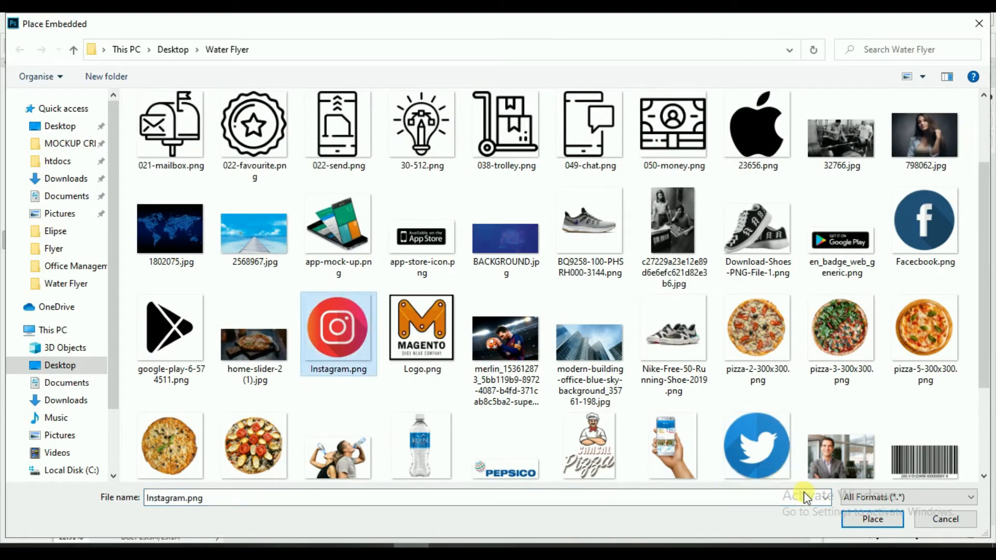
click(855, 523)
drag(613, 490, 436, 368)
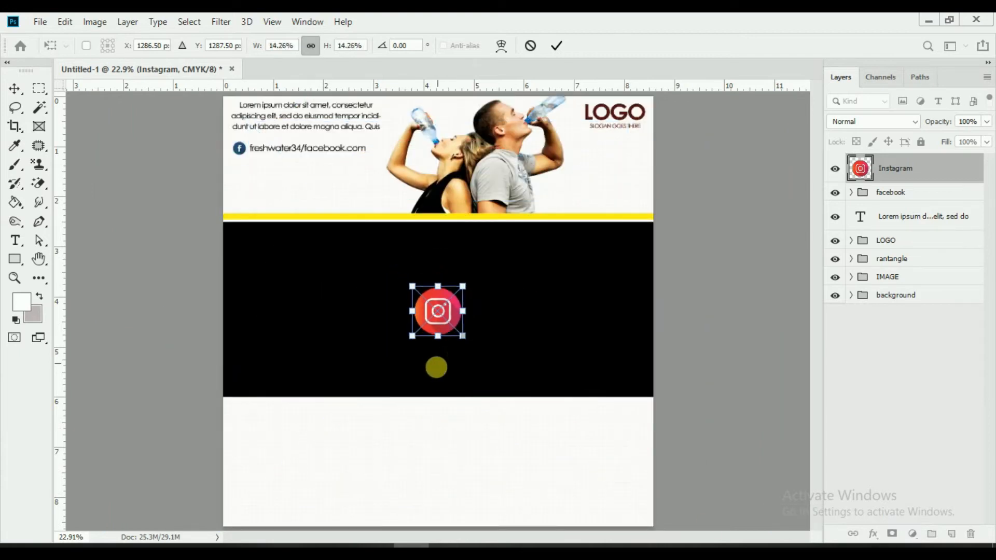
drag(448, 309, 250, 168)
scroll(250, 169, up, 5)
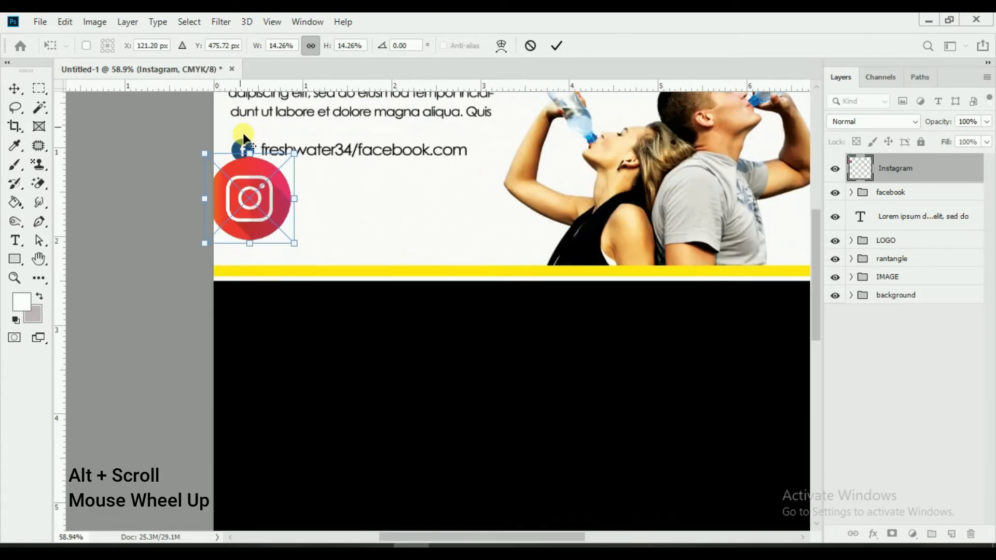
drag(335, 387, 270, 314)
drag(190, 224, 176, 191)
drag(242, 273, 240, 271)
drag(210, 239, 206, 235)
click(557, 49)
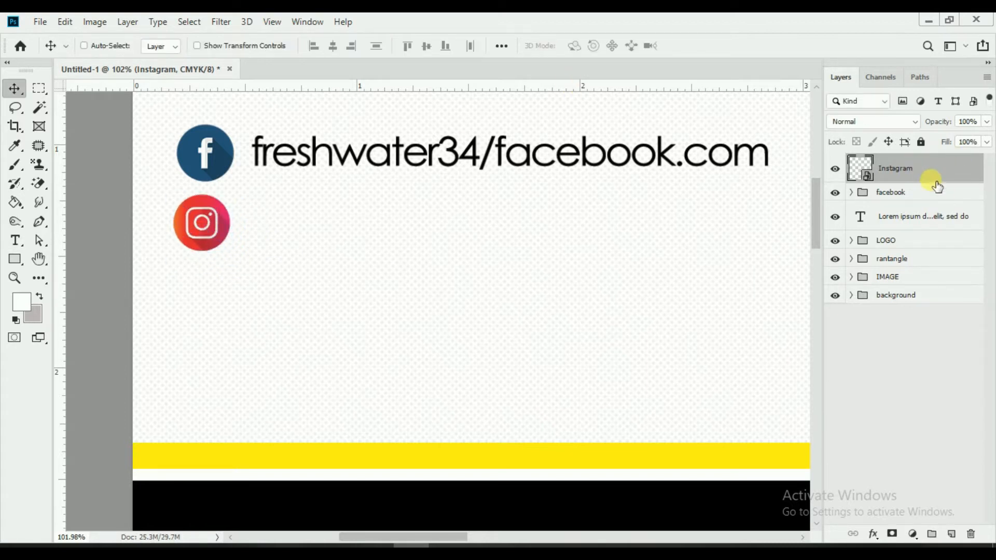
Step: Duplicate the freshwater34/facebook.com text layer inside the facebook group
click(928, 215)
click(862, 194)
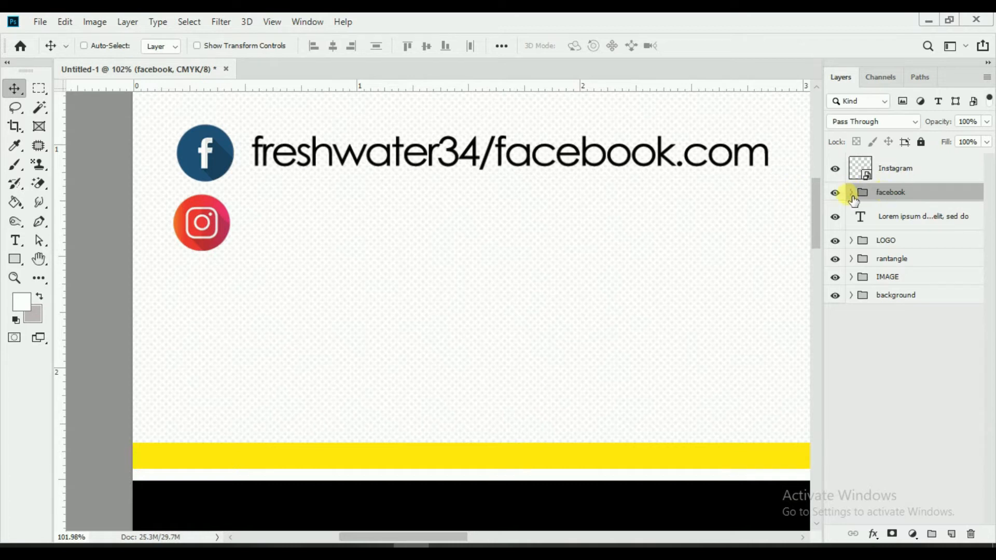
click(851, 193)
click(973, 222)
right_click(973, 222)
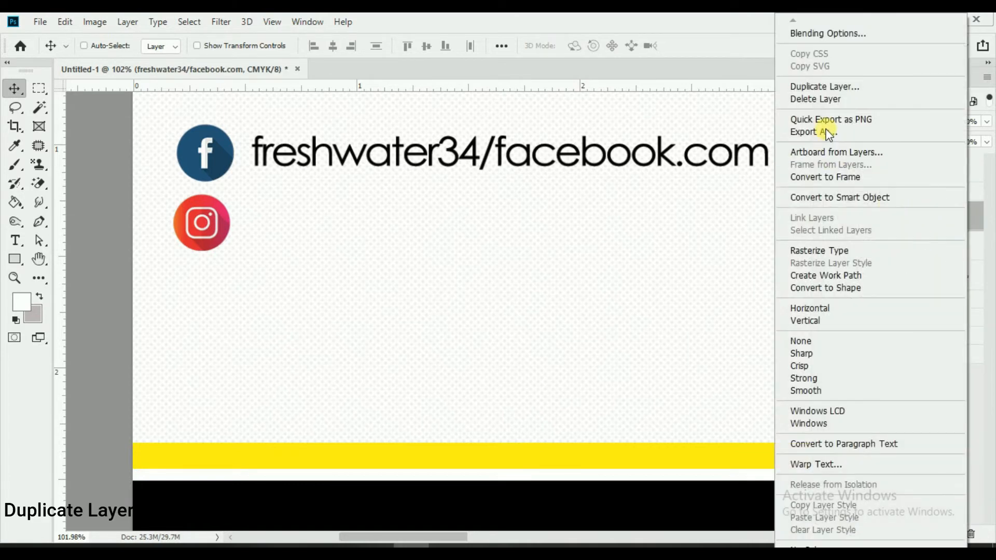
click(826, 86)
click(618, 151)
Step: Move the text copy out of the facebook group and beside the Instagram icon
drag(927, 222, 910, 189)
click(851, 222)
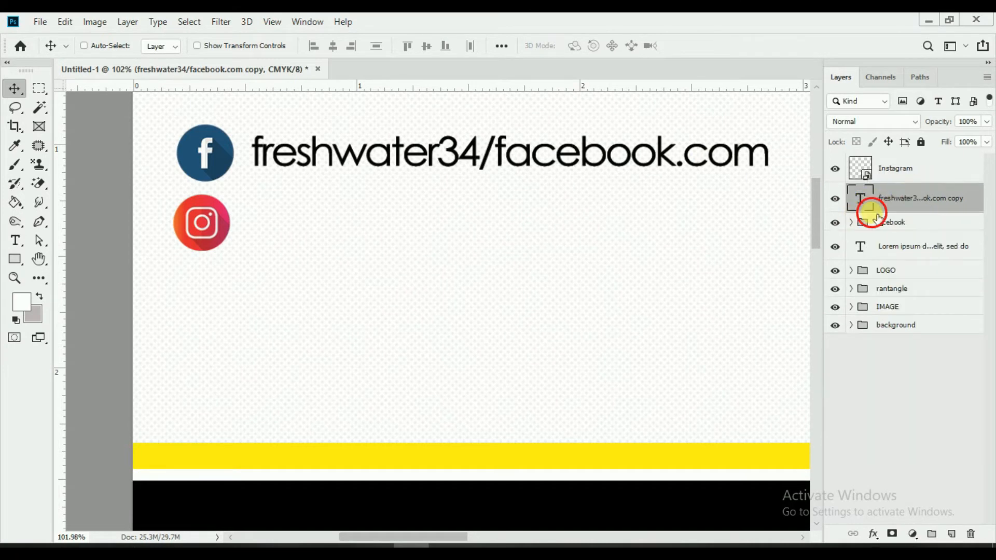
drag(641, 179, 641, 236)
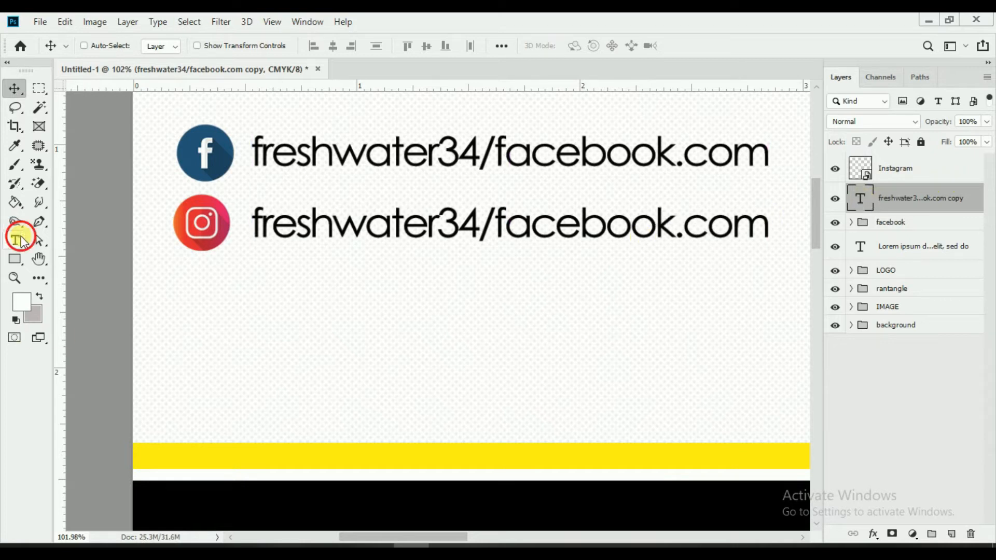
click(17, 240)
click(426, 223)
Step: Change the copied line to read 'freshwater34/insgagram.com'
drag(493, 223, 800, 272)
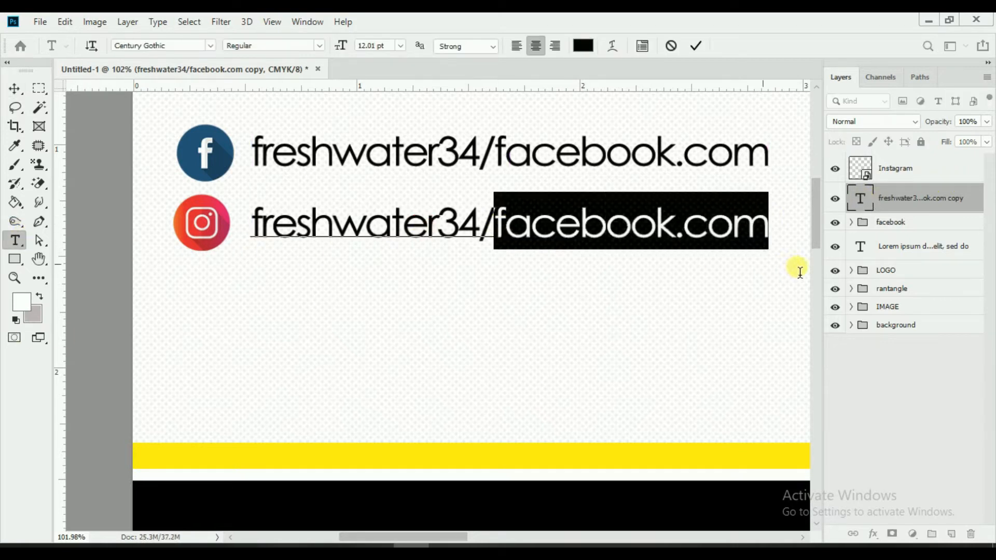
key(BackSpace)
text(in)
key(BackSpace)
key(BackSpace)
text(insgagram.com)
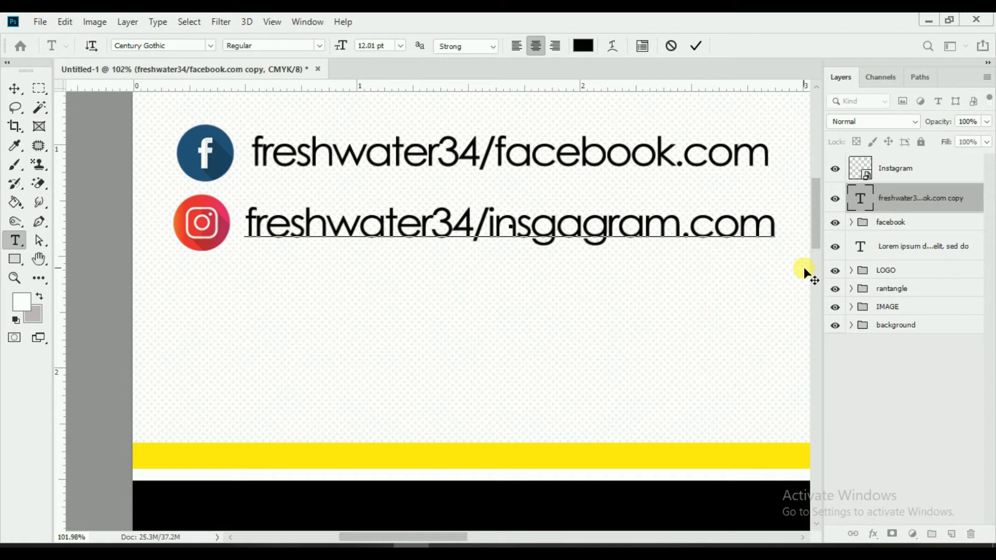
click(696, 46)
Step: Align the line with the Facebook line and group it with the Instagram icon
key(v)
drag(463, 228, 469, 226)
key(ctrl+0)
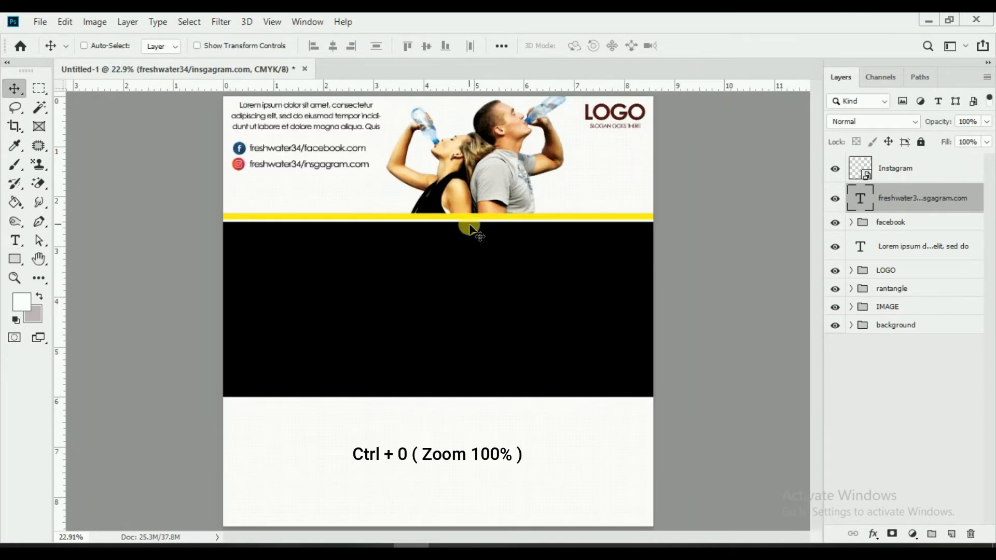
ctrl+click(908, 167)
key(ctrl+g)
double_click(896, 162)
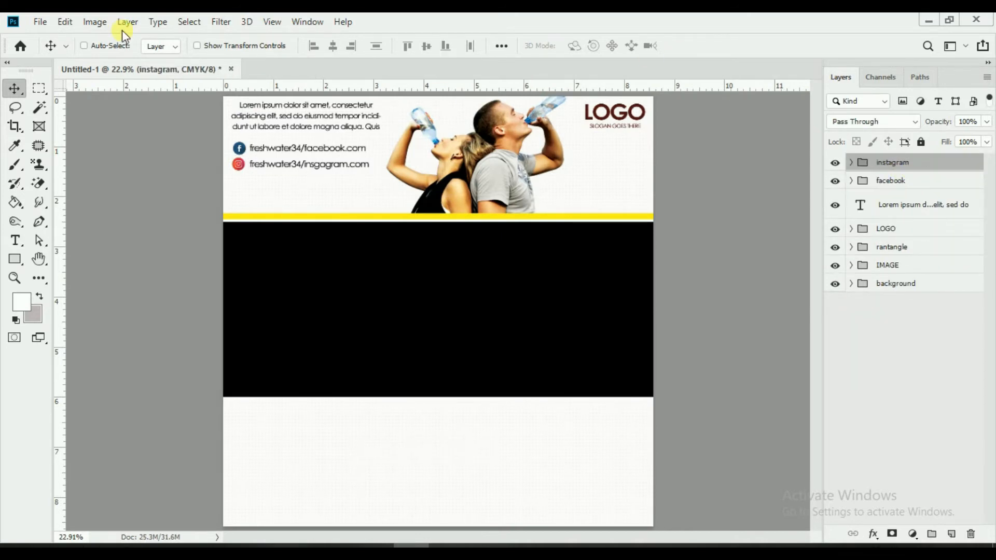
click(40, 22)
Step: Place TWITTER.png embedded, scaled to about 17%, beneath the Instagram icon
click(77, 297)
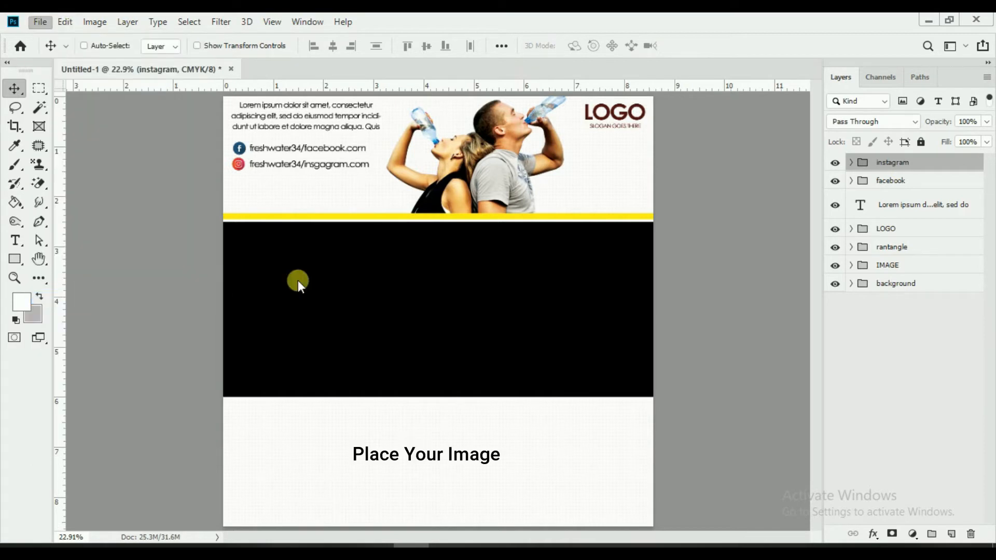
scroll(689, 300, down, 4)
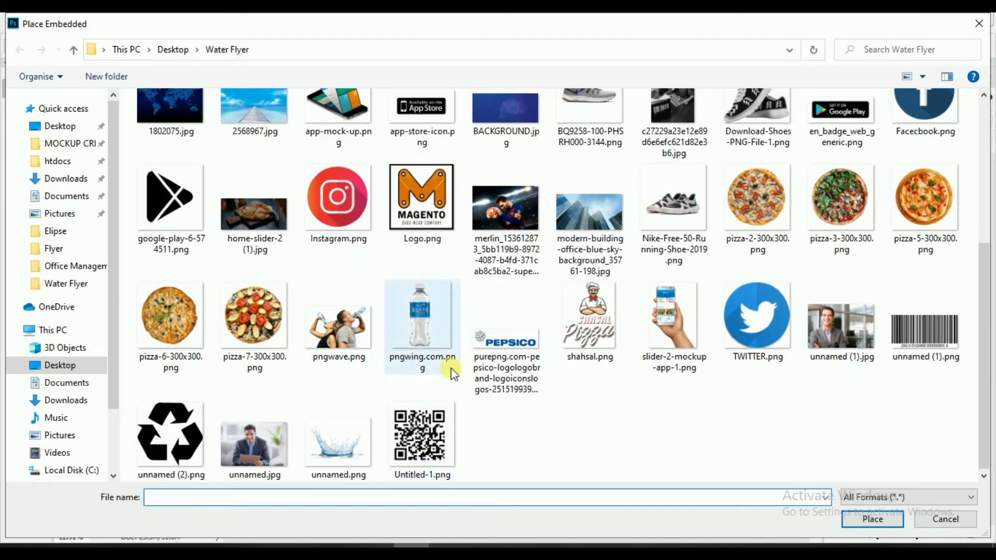
click(758, 315)
click(871, 519)
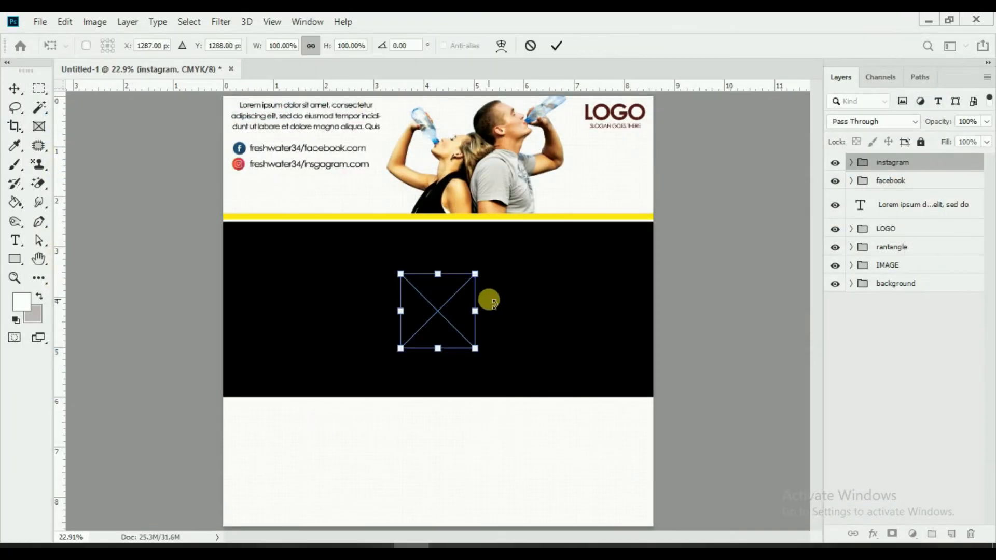
drag(475, 347, 234, 185)
alt+scroll(232, 146, up, 3)
alt+scroll(232, 144, up, 3)
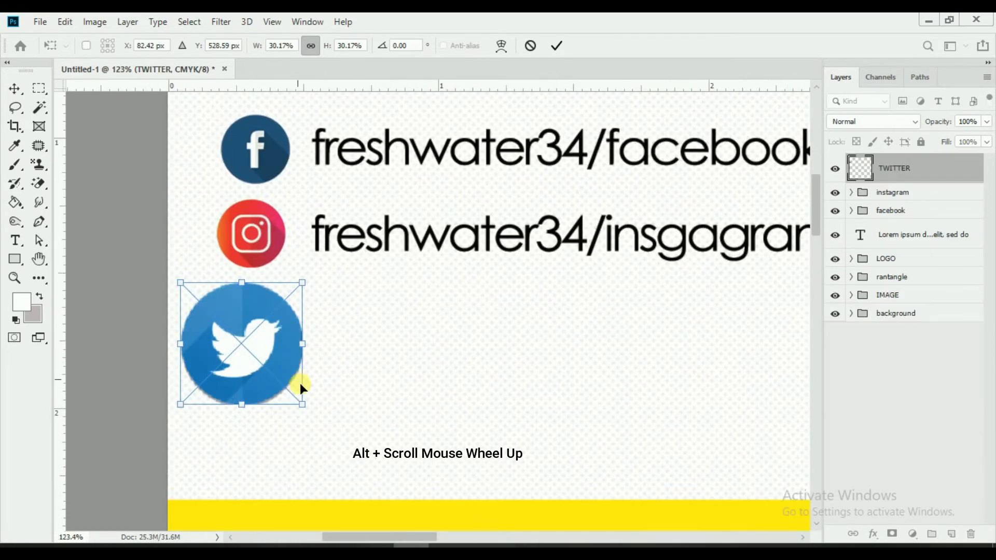
drag(304, 403, 270, 370)
drag(234, 337, 254, 322)
click(554, 47)
click(850, 192)
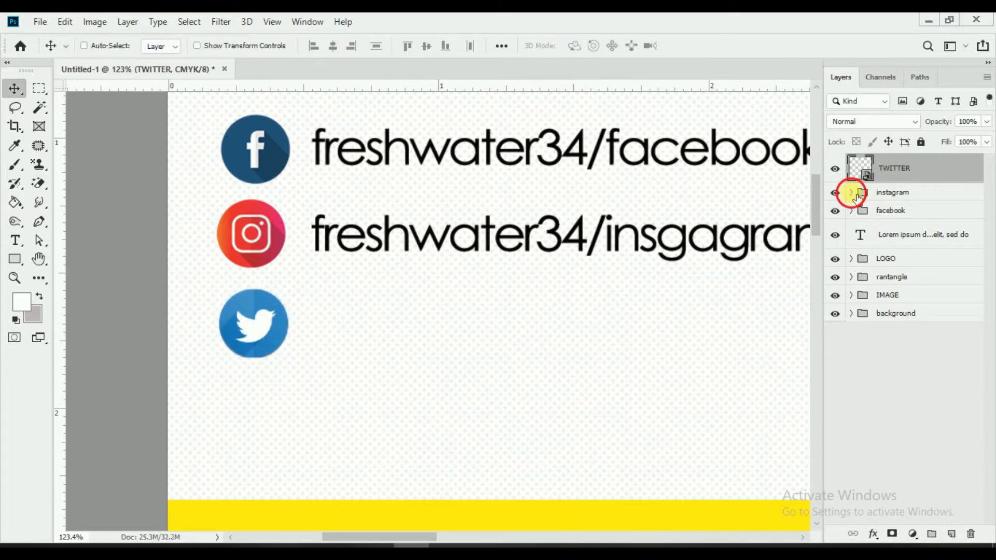
Step: Align the Facebook, Instagram and Twitter icons on their horizontal centres
click(851, 271)
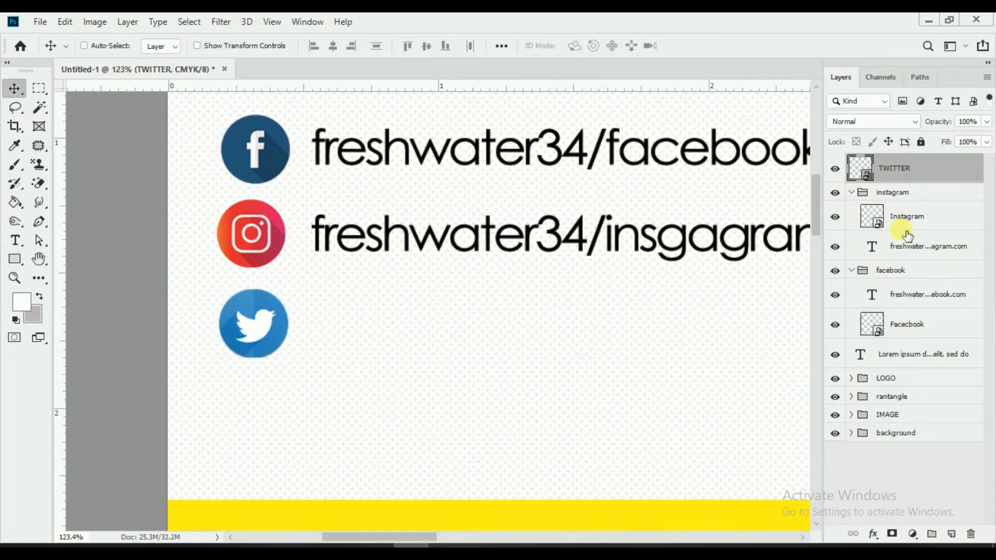
ctrl+click(923, 254)
click(911, 220)
ctrl+click(908, 173)
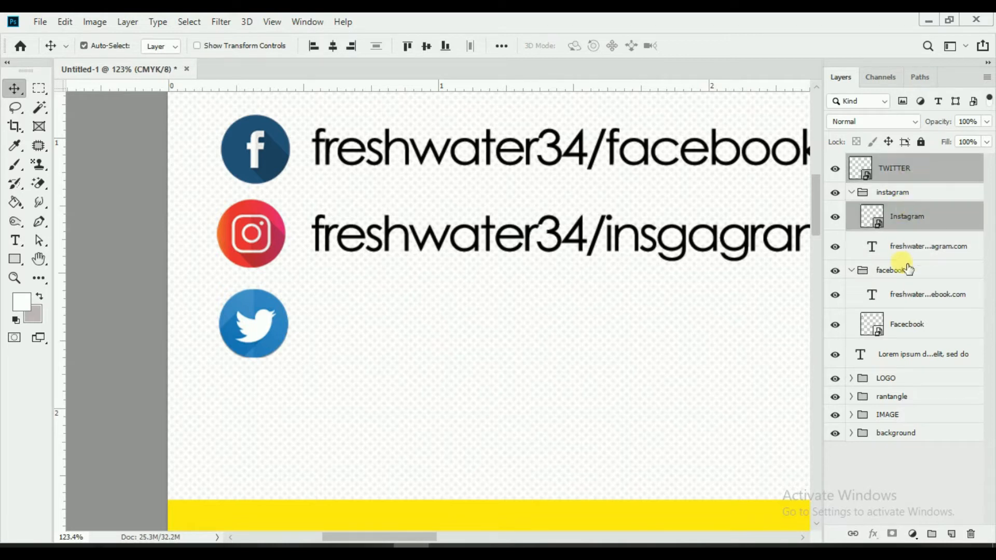
ctrl+click(908, 325)
click(335, 47)
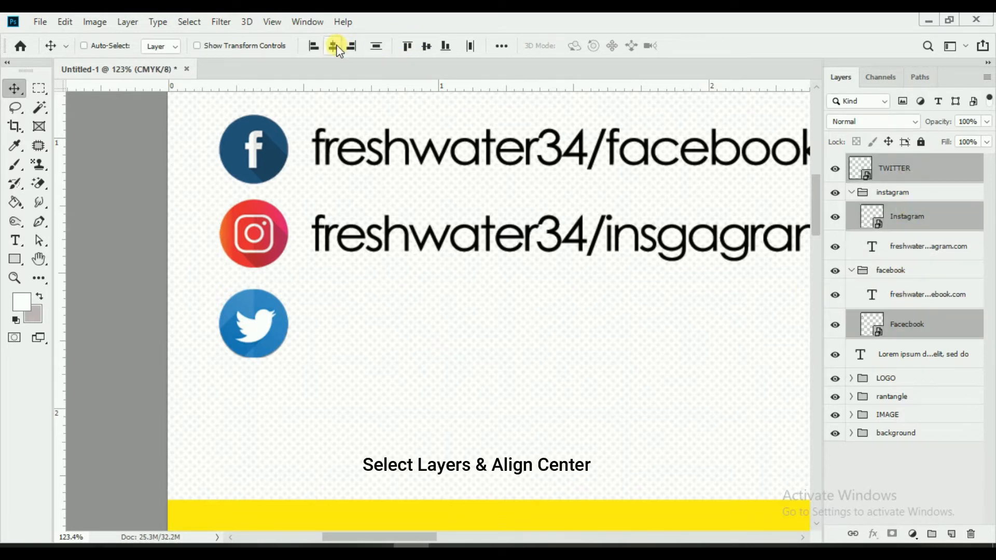
Step: Duplicate the insgagram.com text line and move the copy beside the Twitter icon
click(851, 192)
click(851, 210)
click(880, 179)
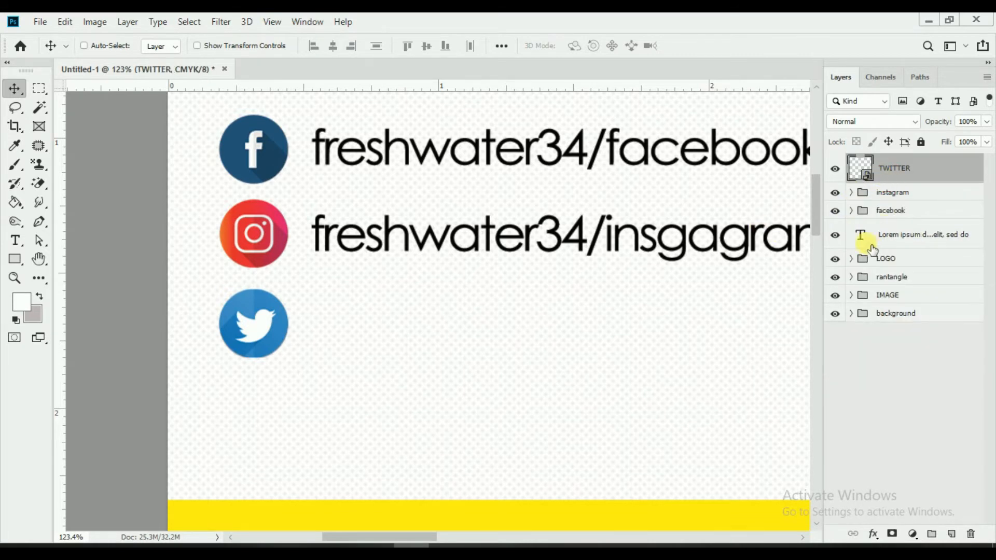
click(852, 193)
click(929, 221)
right_click(959, 251)
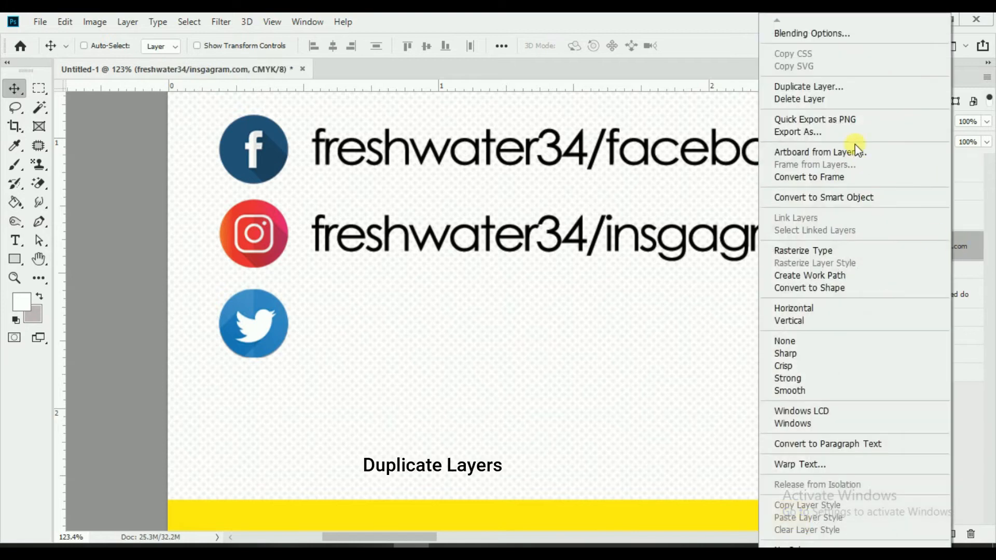
click(822, 85)
click(642, 165)
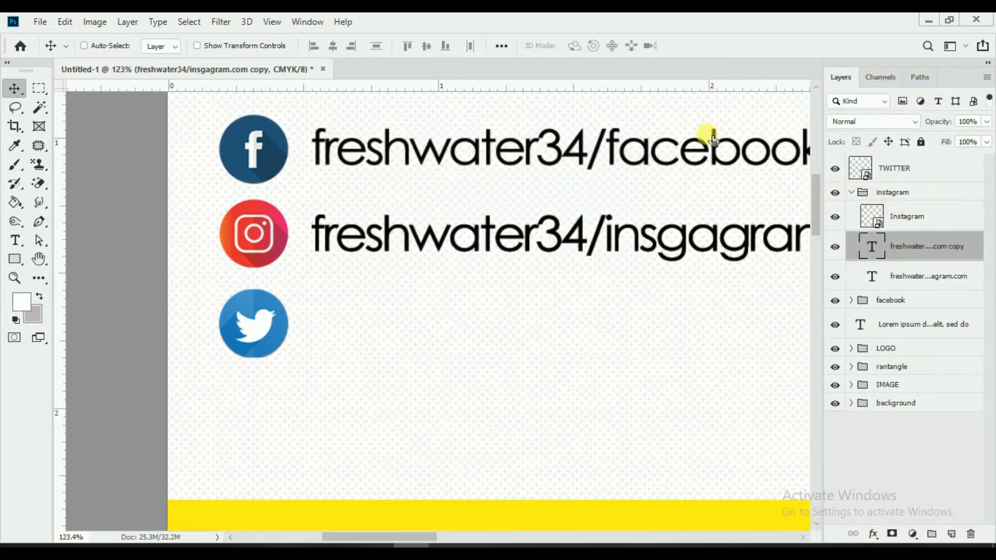
drag(946, 263, 934, 183)
click(851, 222)
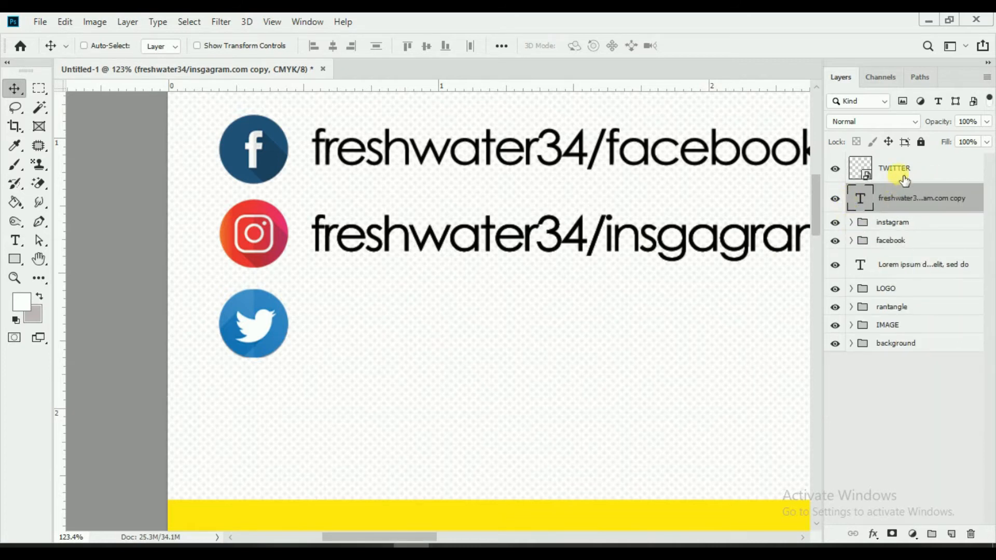
drag(573, 241, 564, 330)
Step: Group the copied line with the Twitter icon as 'twitter'
shift+click(907, 169)
key(ctrl+g)
double_click(904, 162)
key(BackSpace)
text(twitter)
key(Return)
key(ctrl+0)
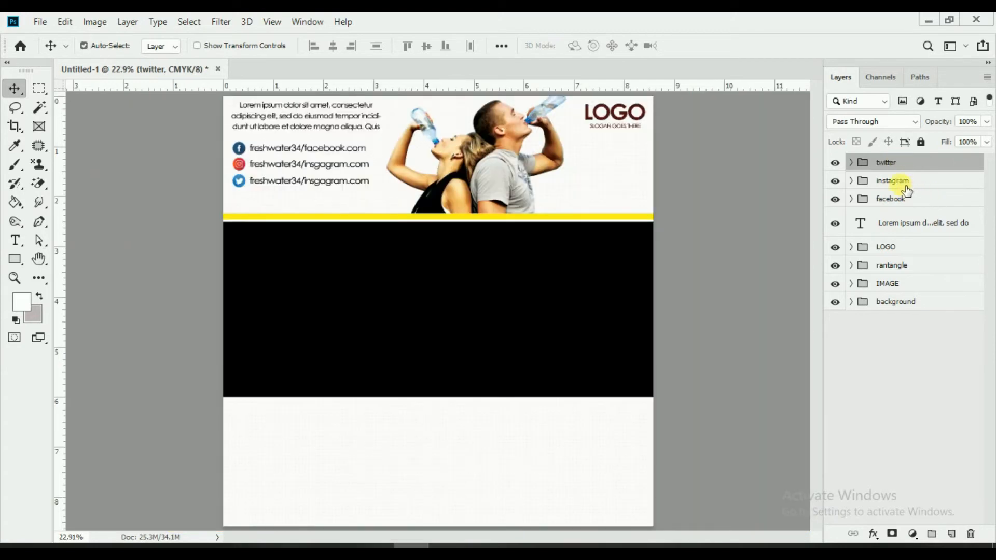
shift+click(897, 199)
Step: Move the three social media rows slightly lower and group them as 'social media'
drag(485, 225, 484, 237)
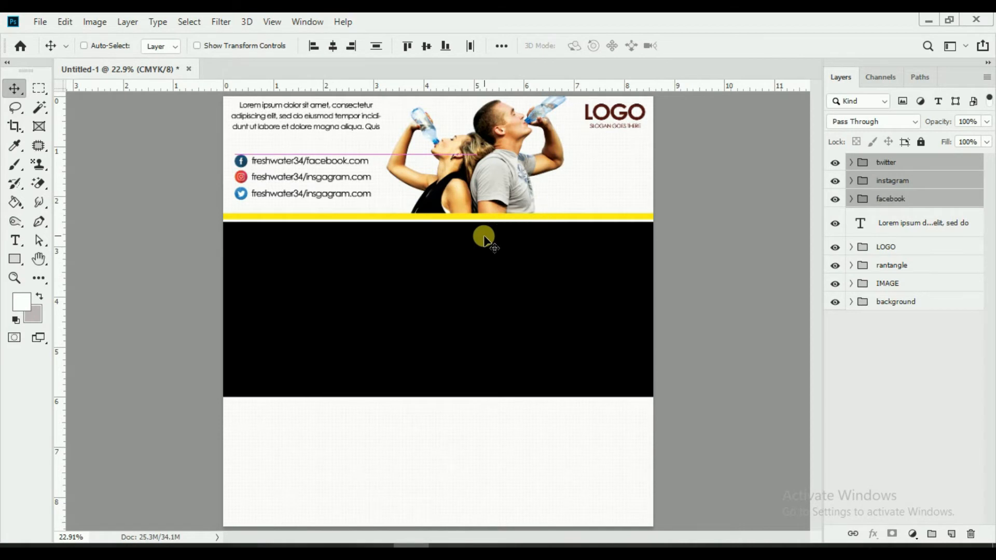
key(ctrl+g)
double_click(888, 163)
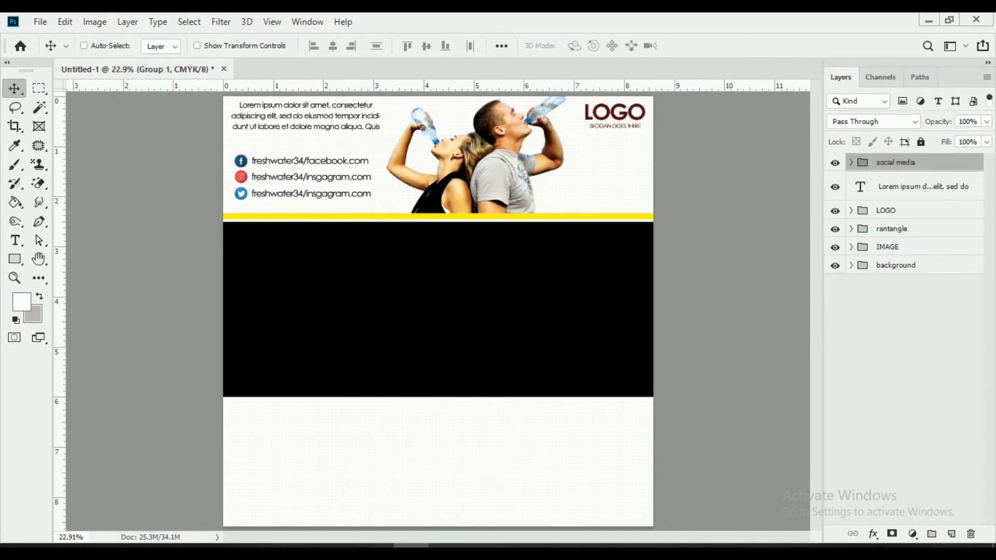
click(896, 176)
Step: Check the Lorem ipsum paragraph, LOGO and rantangle group by toggling visibility, and expand rantangle
click(848, 188)
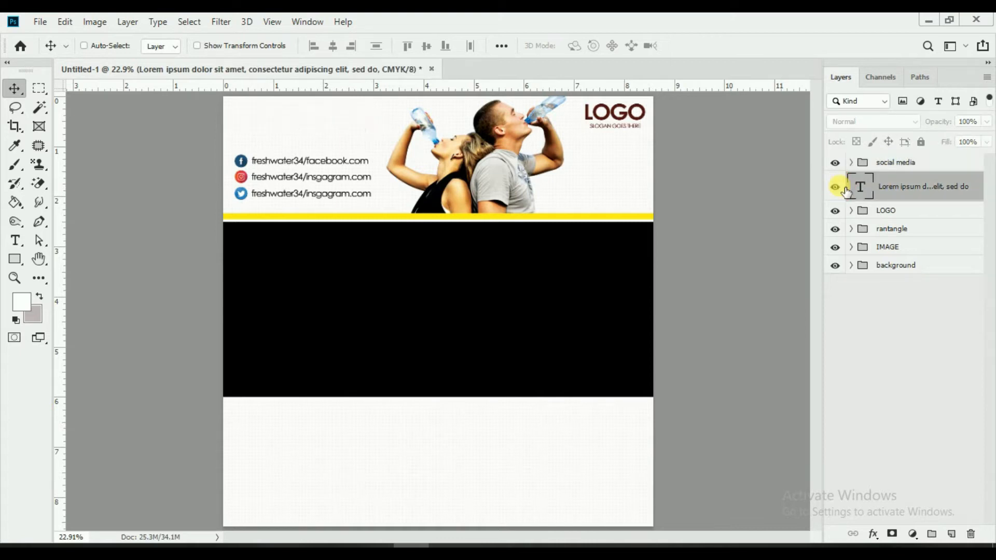
click(834, 210)
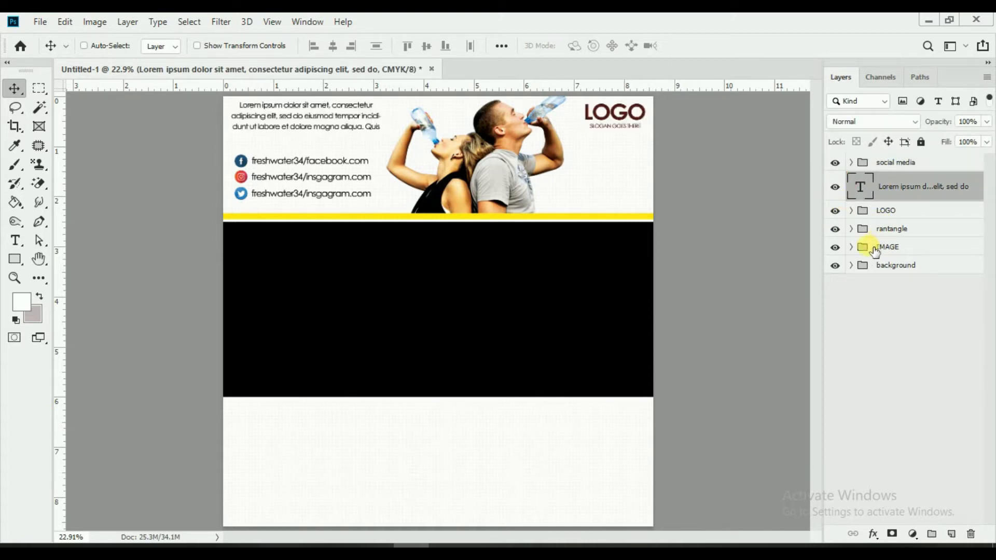
click(835, 231)
click(834, 231)
click(851, 229)
Step: Recolour the large Rectangle 1 band from black to dark teal
click(886, 262)
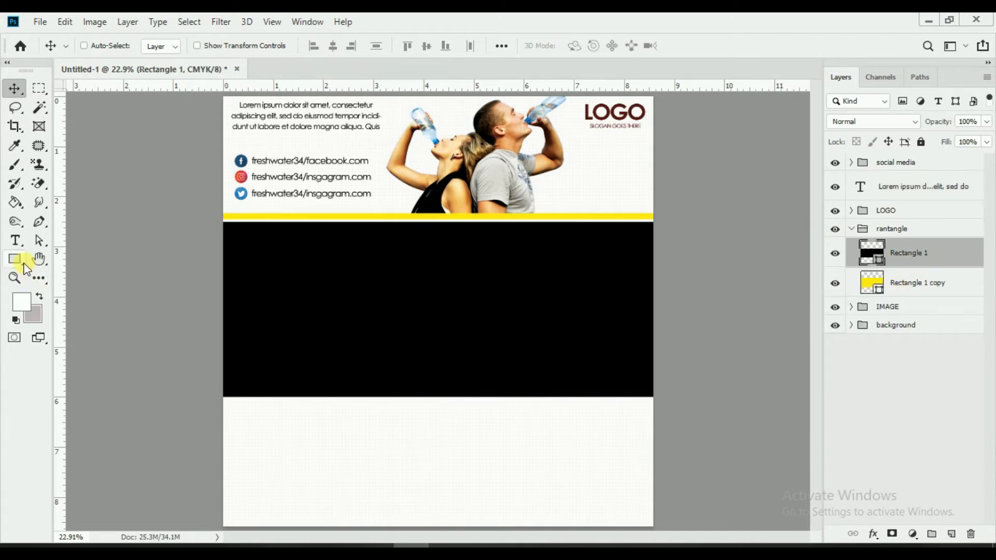
click(23, 263)
click(161, 45)
click(187, 122)
click(183, 122)
Step: Toggle Rectangle 1 to compare the teal band, keeping it as the active layer
click(23, 86)
click(835, 253)
click(835, 253)
click(904, 257)
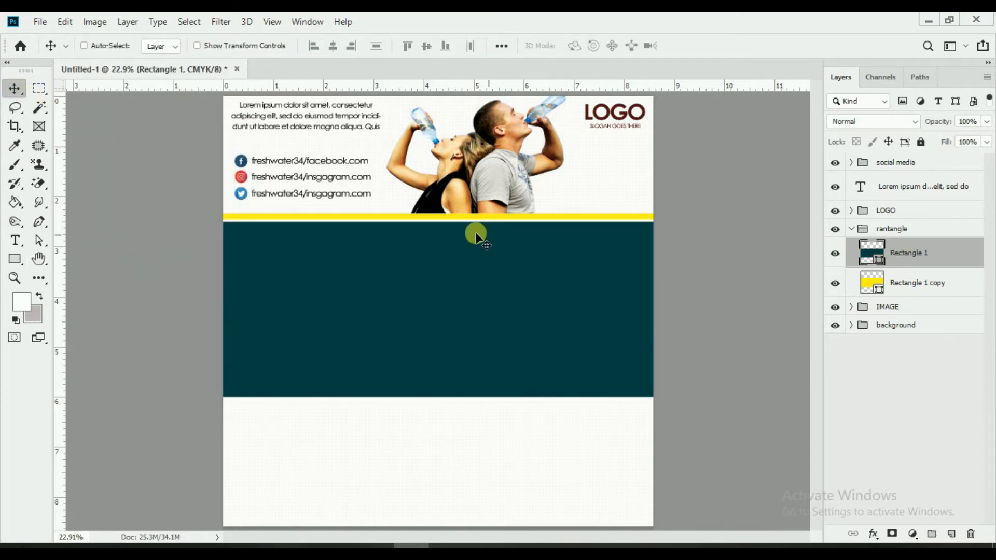
click(40, 25)
click(88, 294)
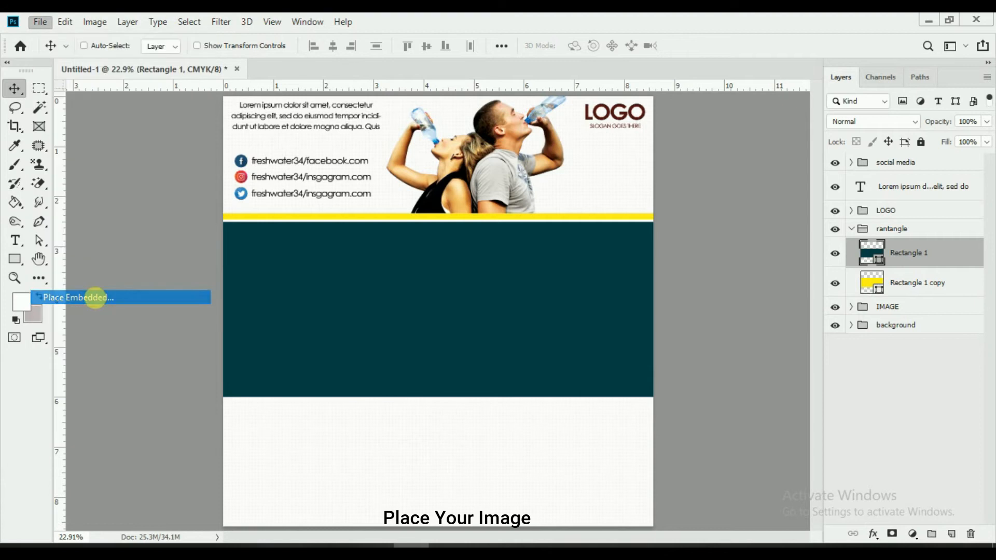
Step: Place unnamed.png as a splash scaled to about 72% at the teal band's lower right
scroll(381, 254, down, 5)
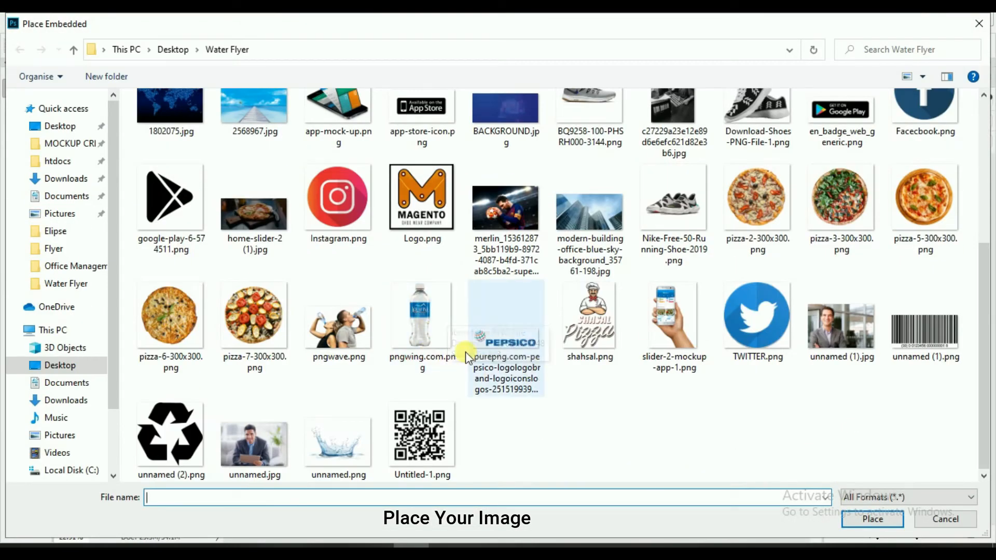
click(363, 438)
click(855, 517)
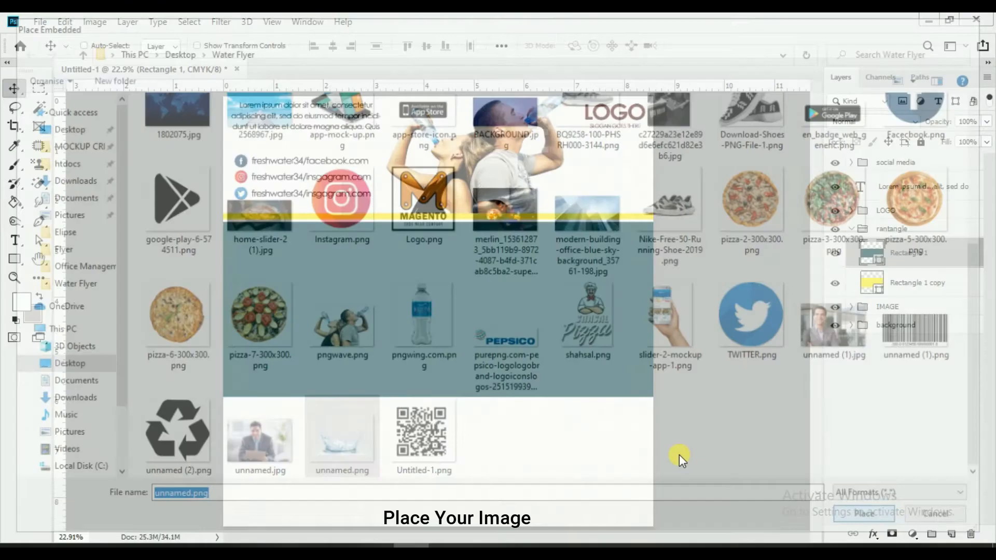
drag(616, 441, 546, 390)
drag(493, 332, 617, 380)
drag(665, 445, 688, 461)
drag(607, 406, 596, 377)
click(555, 47)
click(40, 21)
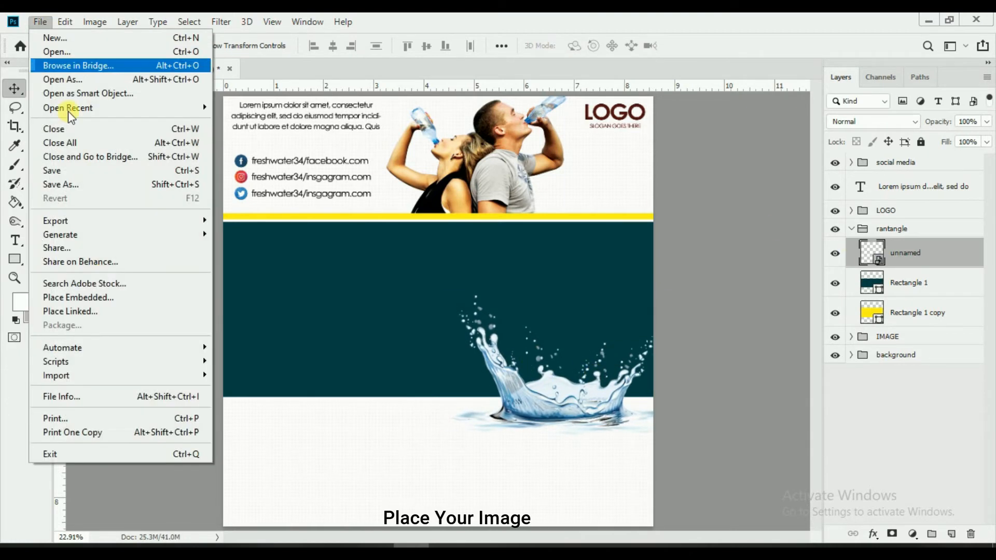
Step: Place pngwing.com.png at about half size onto the splash, with its layer beneath the splash
click(72, 295)
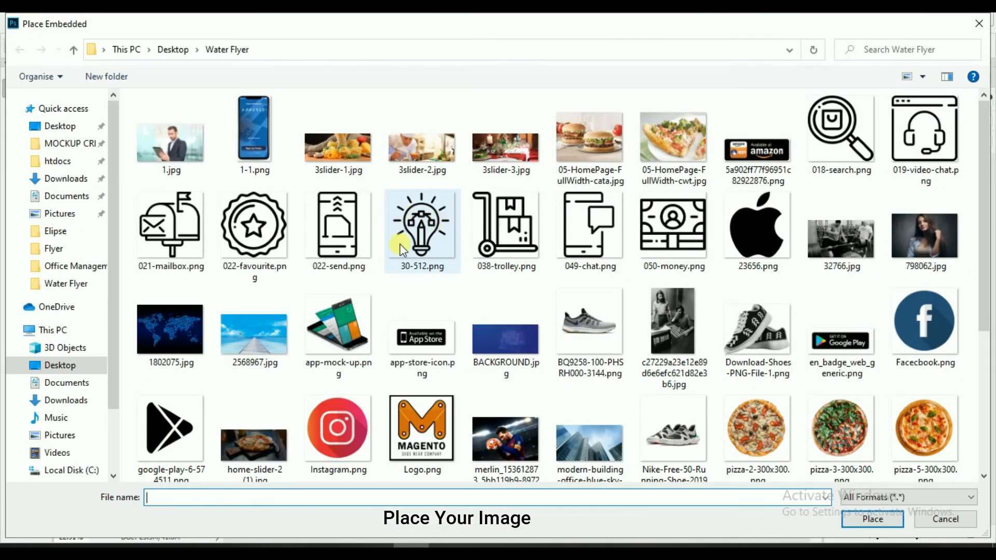
scroll(526, 311, down, 5)
scroll(634, 331, up, 3)
scroll(389, 216, up, 2)
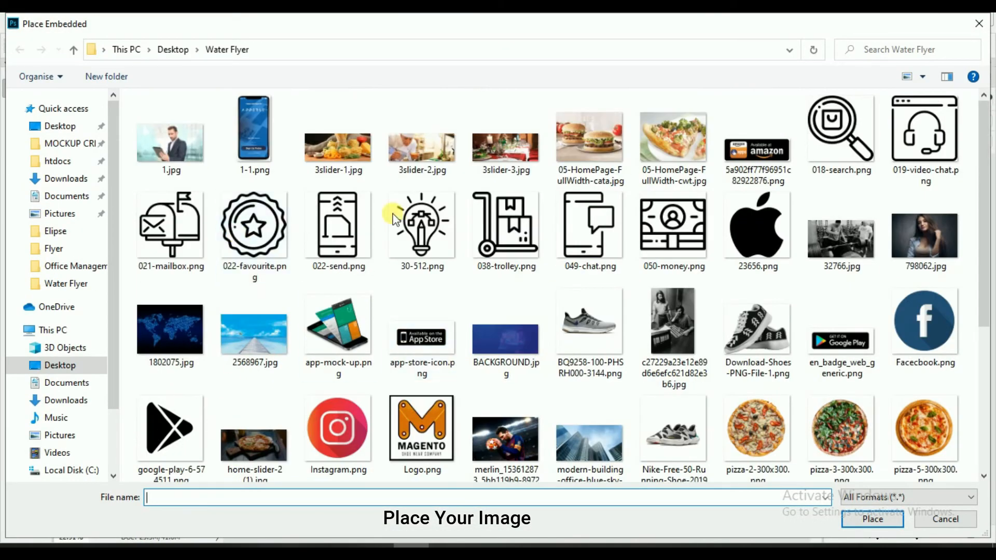
scroll(685, 337, down, 3)
click(420, 417)
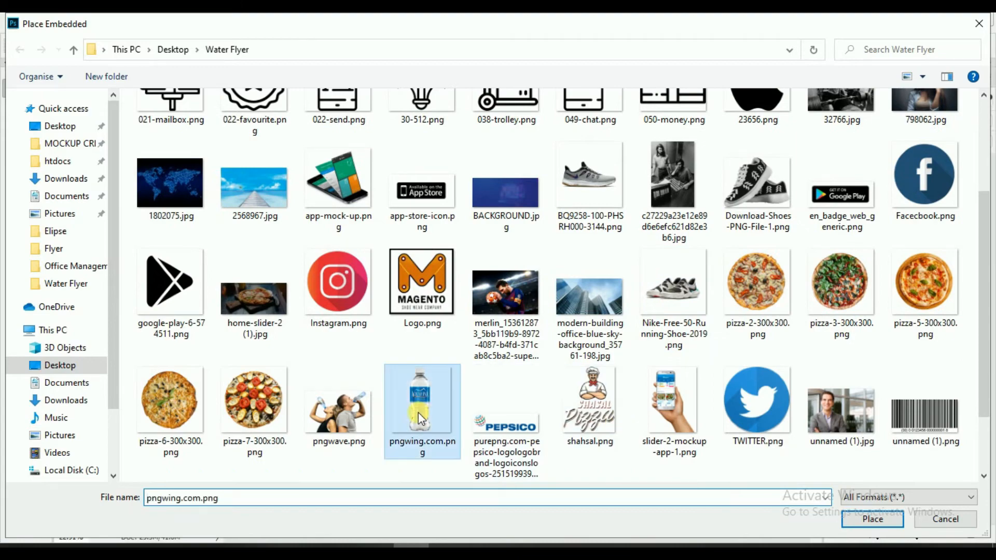
click(874, 519)
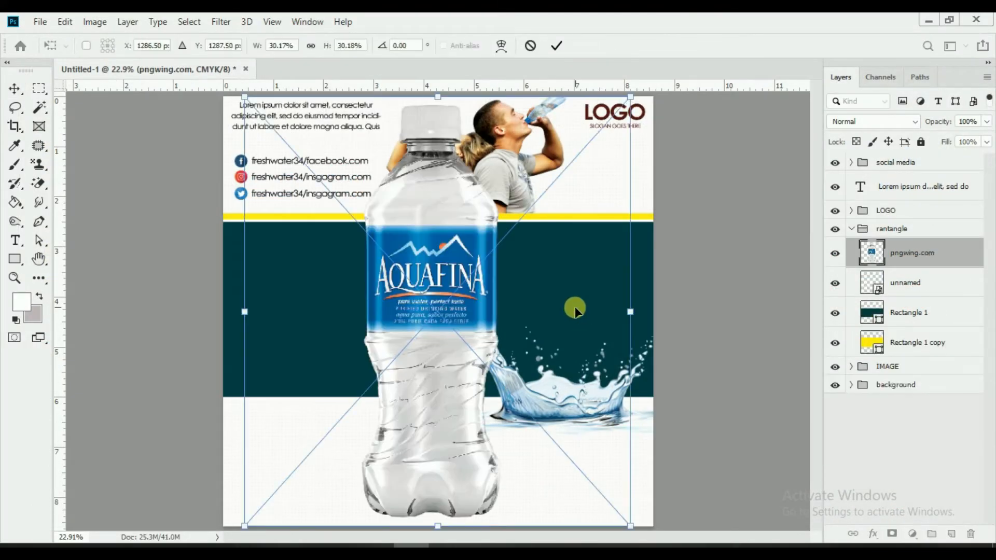
drag(632, 98, 536, 202)
drag(424, 311, 558, 306)
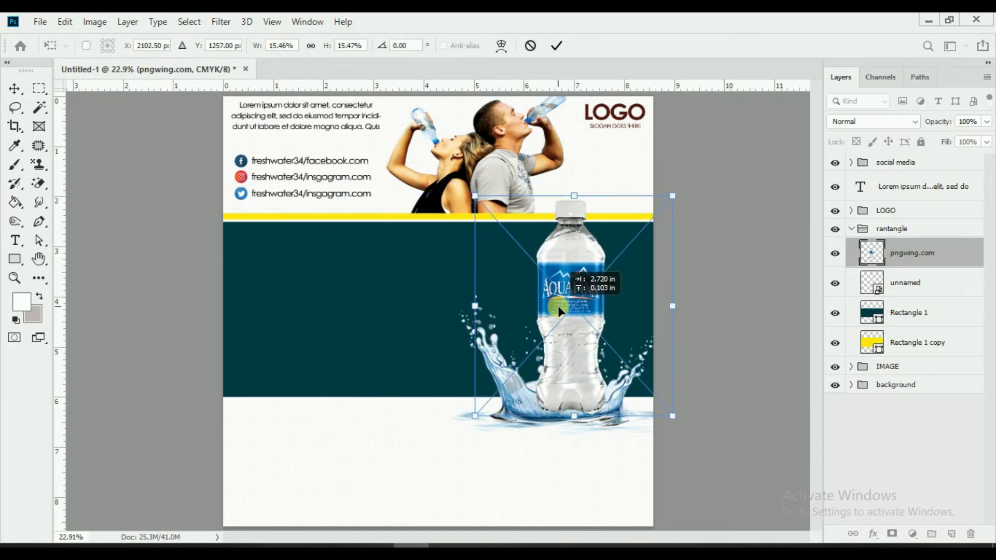
click(557, 45)
drag(912, 263, 910, 297)
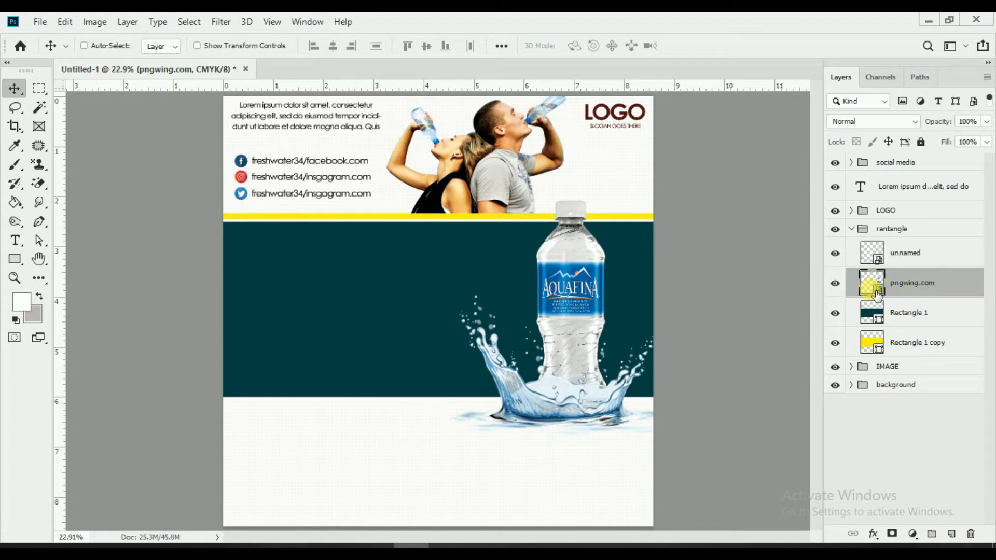
scroll(568, 387, up, 4)
Step: Add a layer mask to the splash and begin hiding it over the bottle base with a smaller brush
click(835, 283)
click(835, 283)
click(841, 255)
click(841, 255)
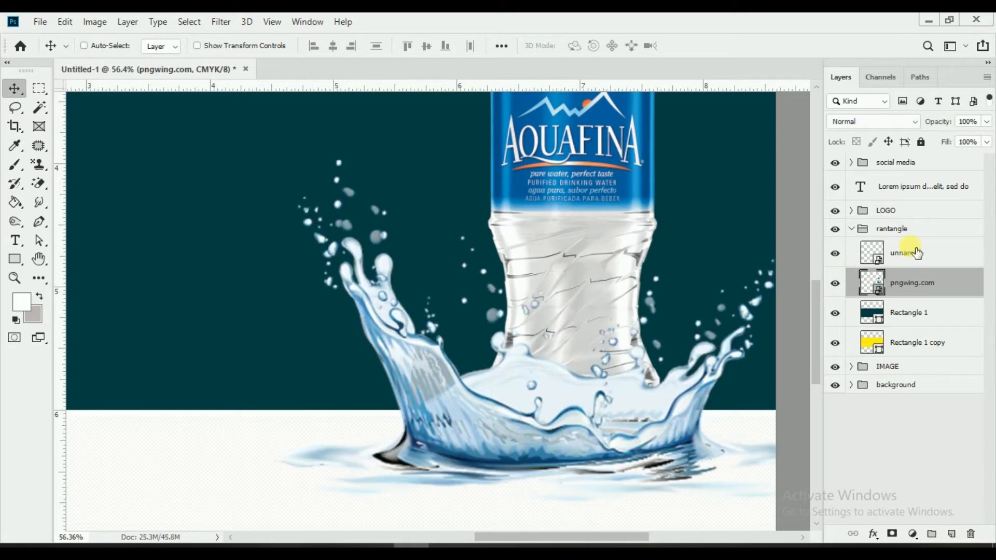
click(911, 252)
click(894, 535)
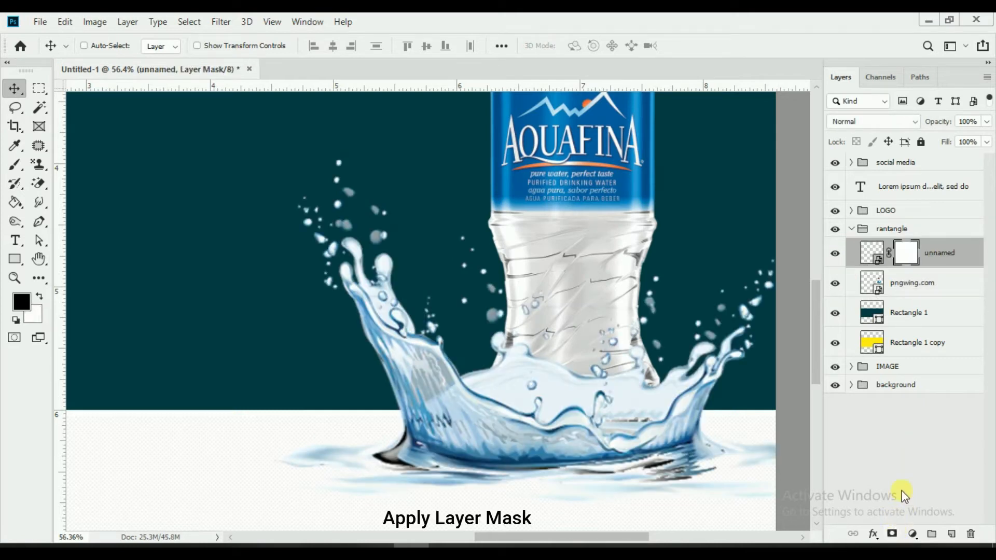
click(16, 165)
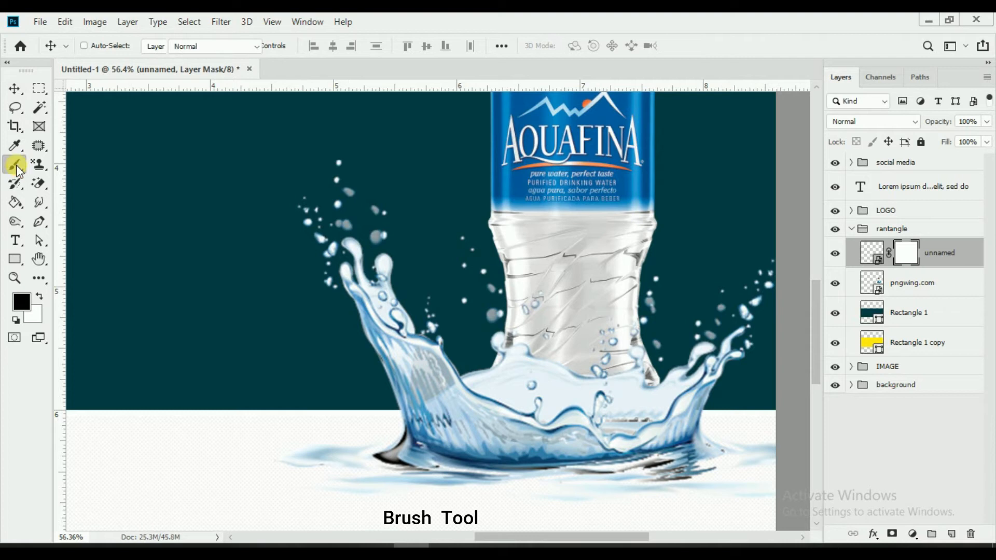
key(bracketleft)
key(bracketleft)
key(bracketleft)
key(bracketleft)
key(bracketleft)
mouse_move(543, 367)
mouse_down()
mouse_move(522, 389)
mouse_move(529, 356)
mouse_move(527, 370)
mouse_up()
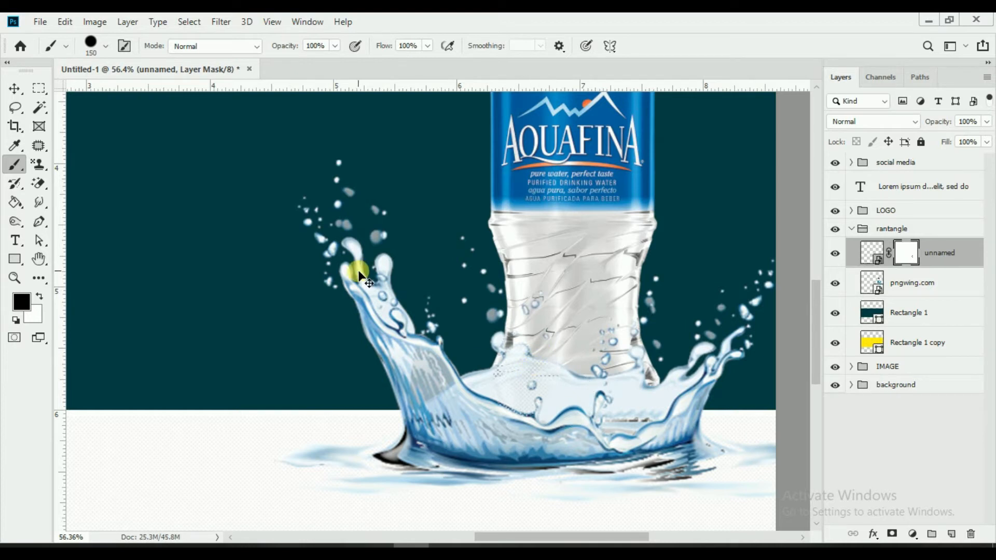
Step: Switch to a soft round brush and fade the splash in front of the bottle base
click(105, 45)
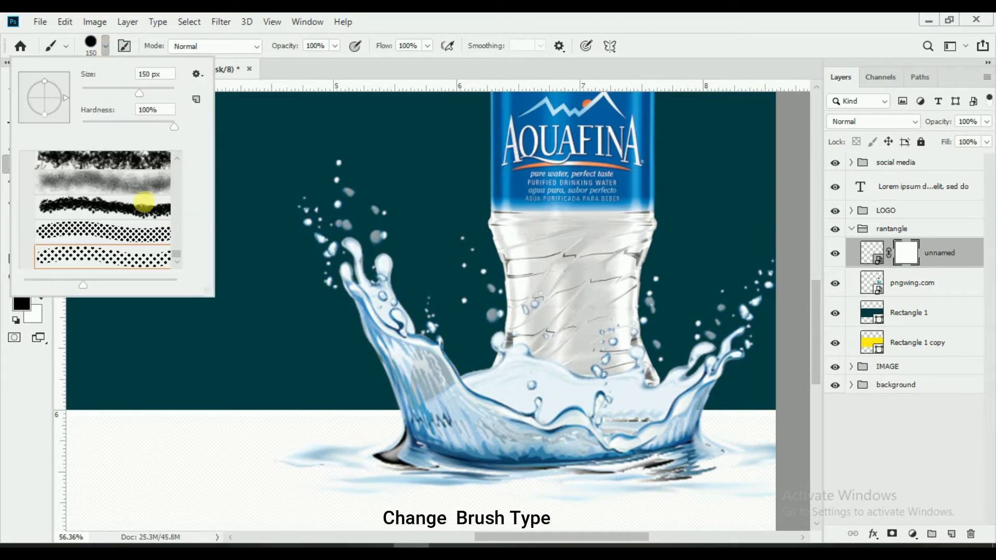
scroll(177, 254, up, 10)
click(140, 193)
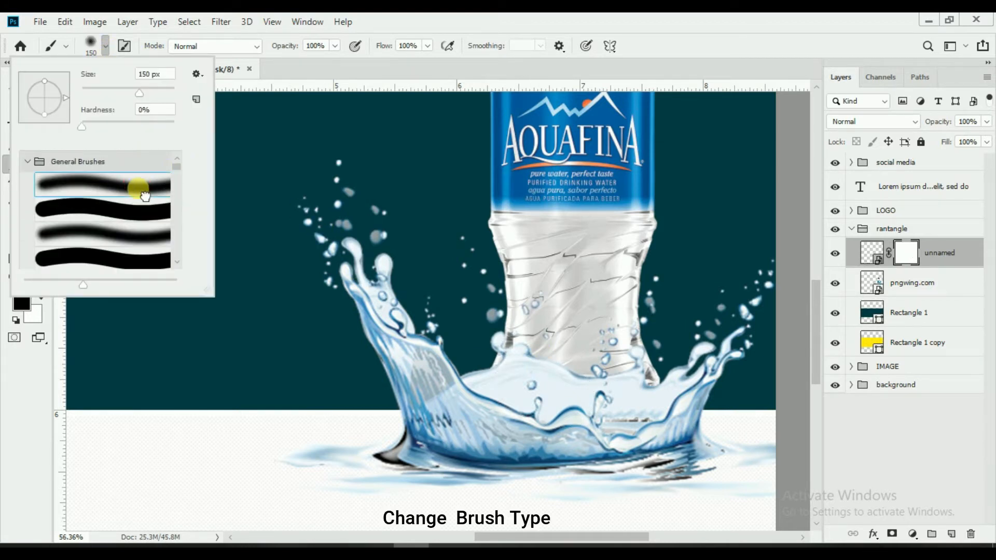
click(592, 19)
mouse_move(529, 354)
mouse_down()
mouse_move(586, 369)
mouse_move(607, 391)
mouse_up()
scroll(612, 405, up, 3)
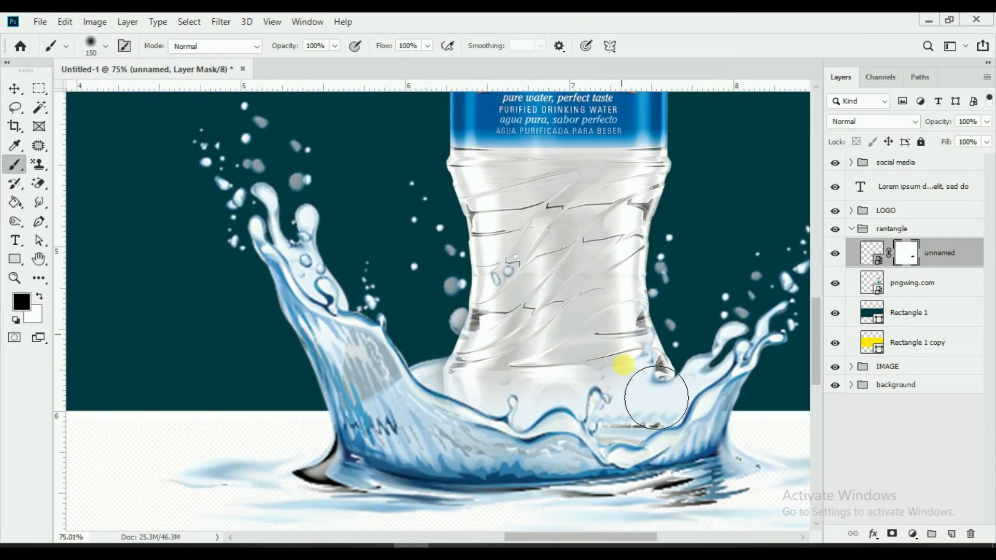
mouse_move(572, 407)
mouse_down()
mouse_move(490, 405)
mouse_move(523, 426)
mouse_move(580, 438)
mouse_move(663, 429)
mouse_up()
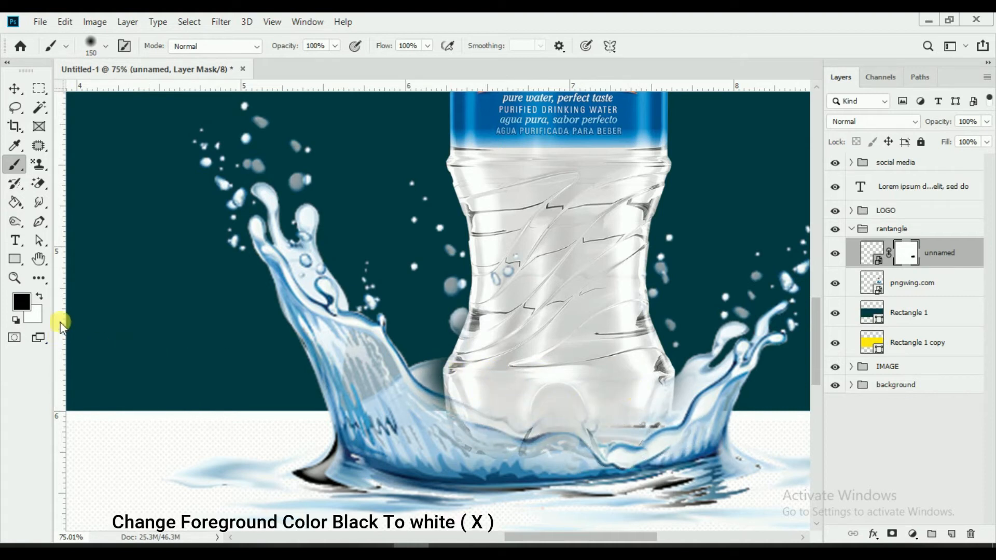
Step: Paint white and black on the mask to refine the water around the bottle, then fit the flyer on screen
click(40, 296)
mouse_move(425, 373)
mouse_down()
mouse_move(466, 402)
mouse_move(436, 384)
mouse_move(486, 473)
mouse_move(648, 485)
mouse_move(584, 474)
mouse_move(635, 487)
mouse_move(633, 454)
mouse_move(672, 458)
mouse_move(707, 433)
mouse_move(724, 441)
mouse_up()
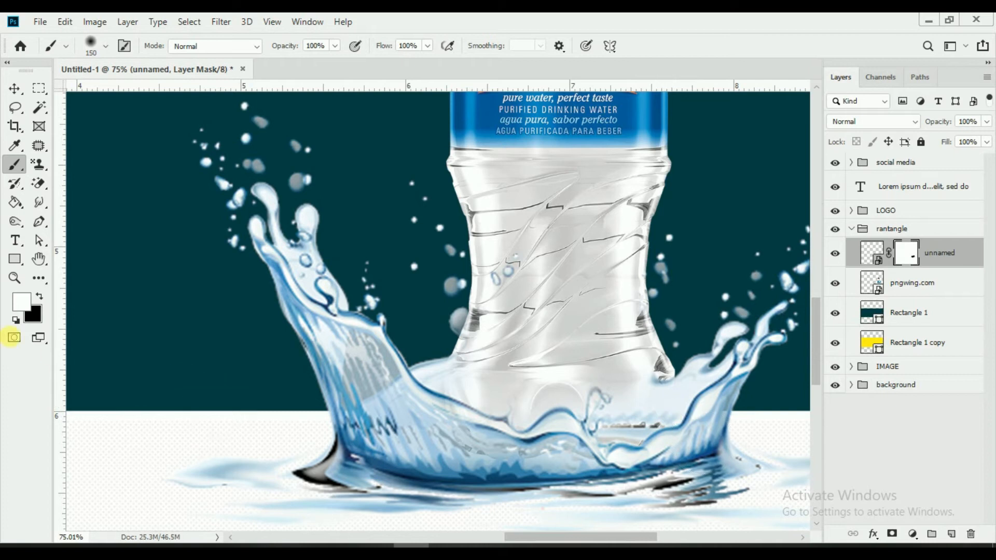
click(38, 297)
mouse_move(514, 393)
mouse_down()
mouse_move(557, 407)
mouse_move(615, 390)
mouse_move(515, 404)
mouse_up()
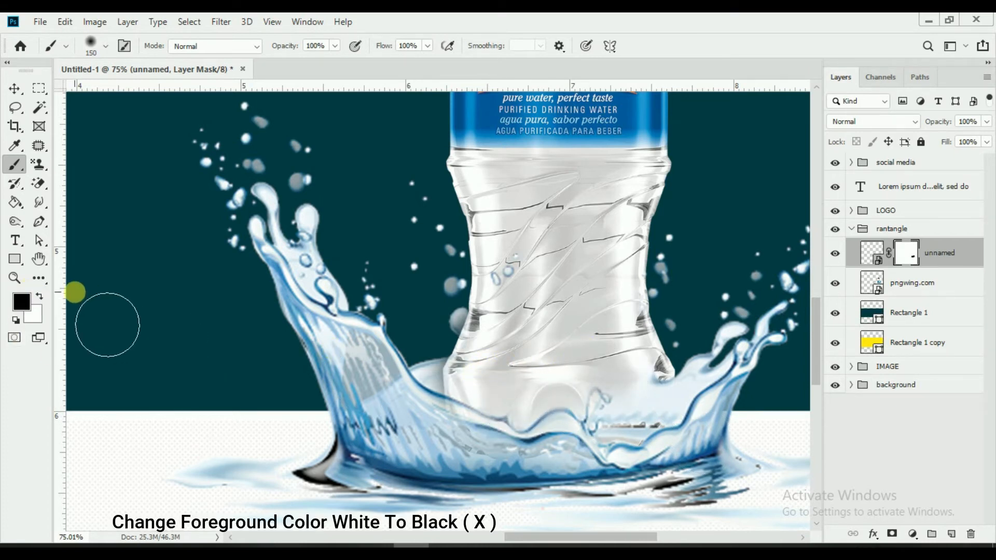
mouse_move(442, 397)
mouse_down()
mouse_move(446, 420)
mouse_move(445, 399)
mouse_move(415, 406)
mouse_up()
key(ctrl+0)
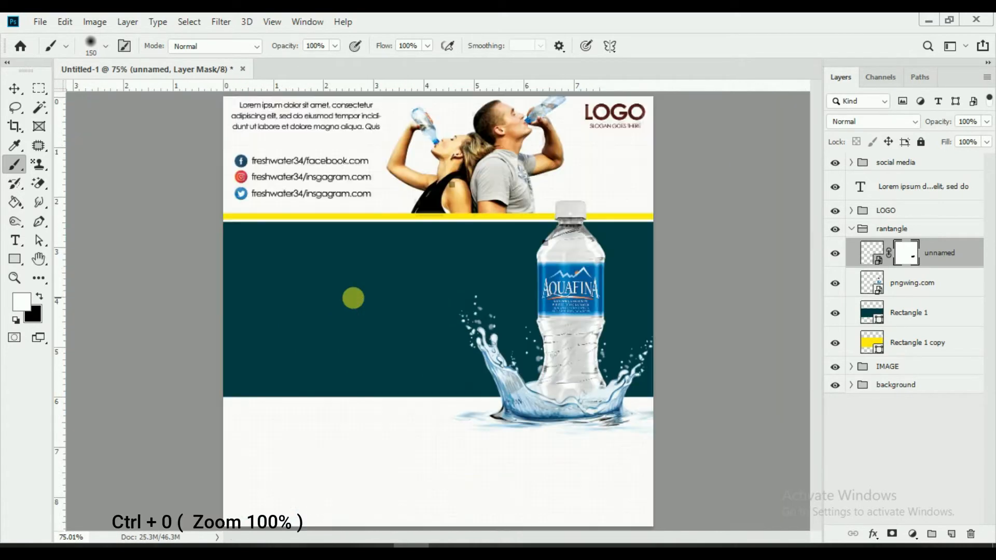
Step: Group the splash and pngwing.com bottle layers as 'bottle + water splash'
click(15, 88)
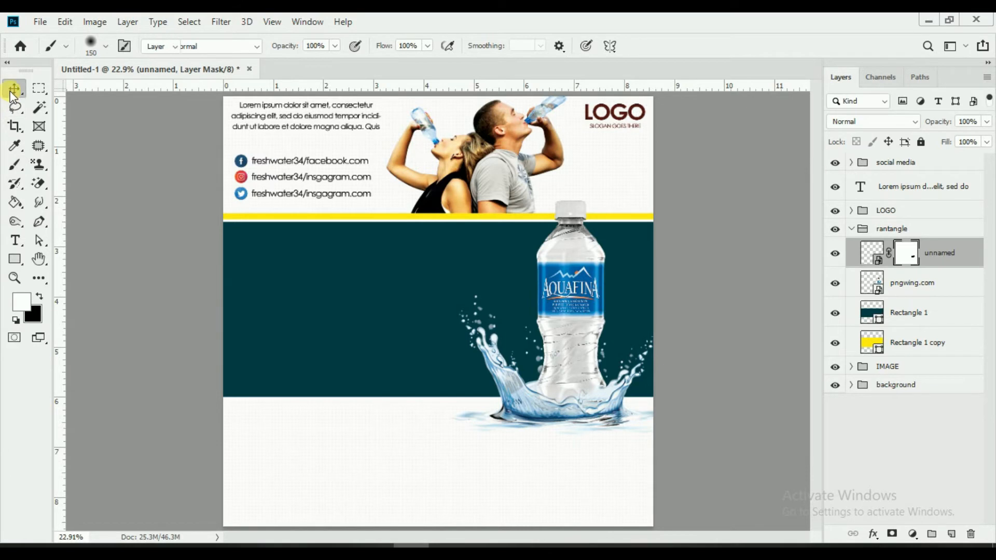
click(834, 253)
click(835, 253)
click(835, 283)
click(835, 283)
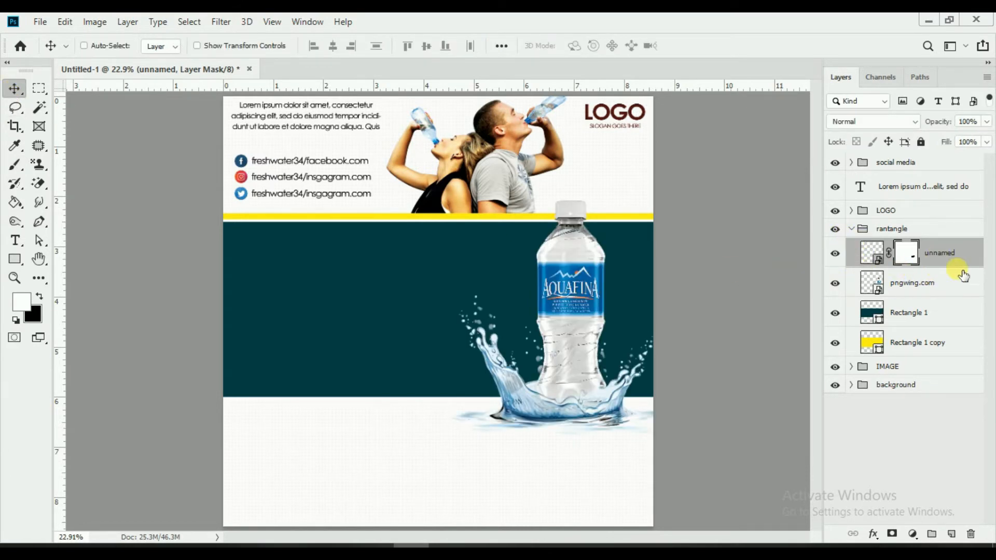
ctrl+click(944, 283)
key(ctrl+g)
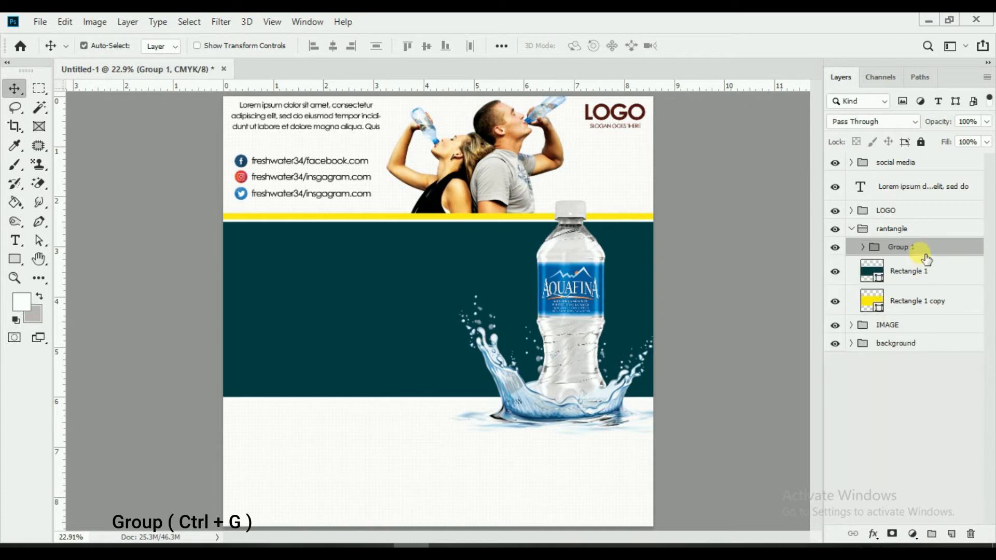
double_click(918, 253)
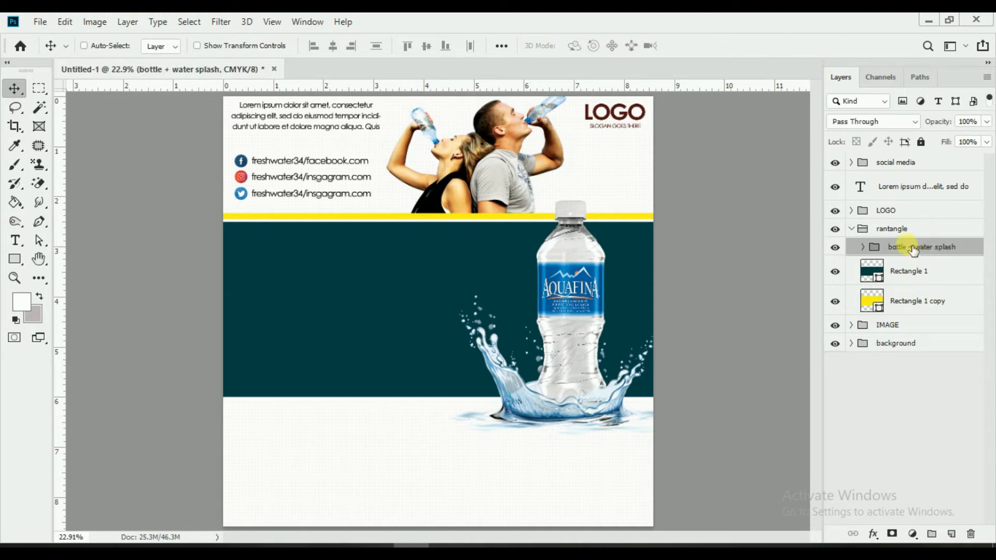
Step: Collapse the rantangle group and start a new DRINKING WATER text layer on the teal band
click(853, 229)
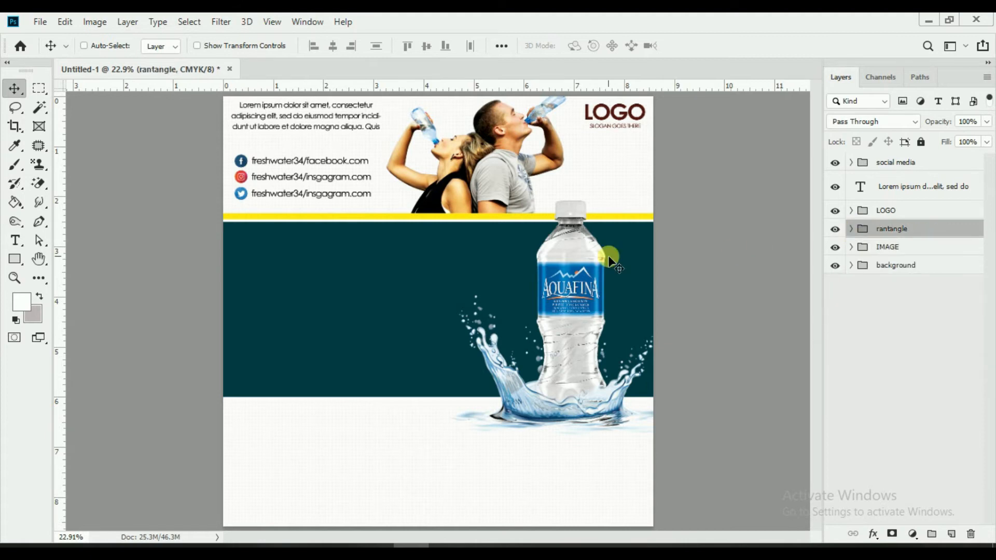
click(14, 241)
click(285, 260)
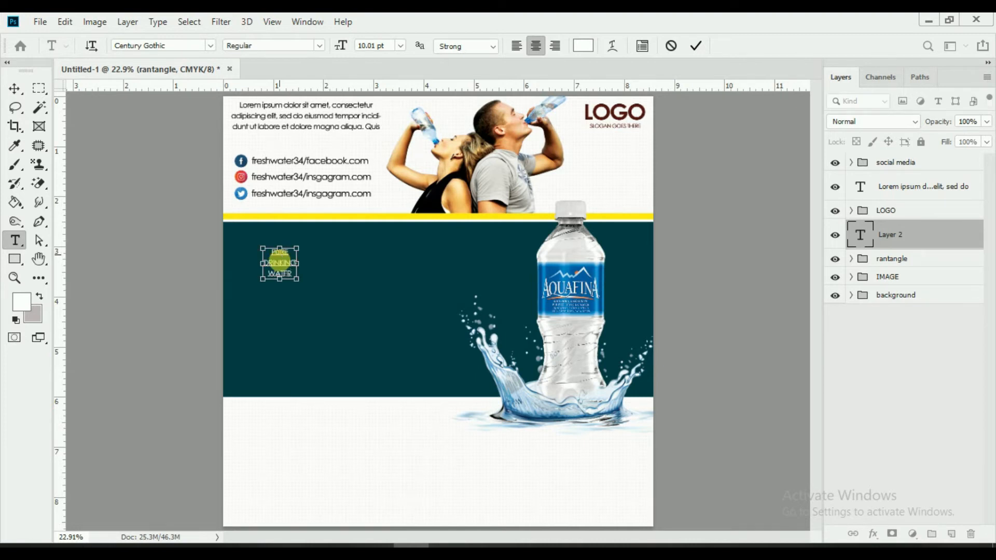
Step: Set the headline to Impact at 69.01 pt with wider line spacing and move it into the teal band
drag(289, 271, 264, 247)
drag(353, 52, 322, 58)
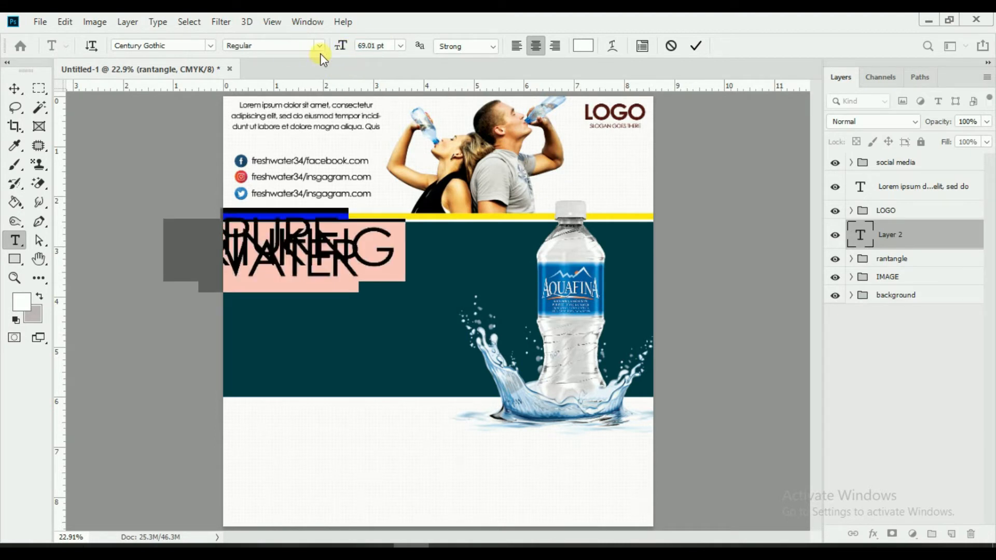
click(210, 46)
click(218, 108)
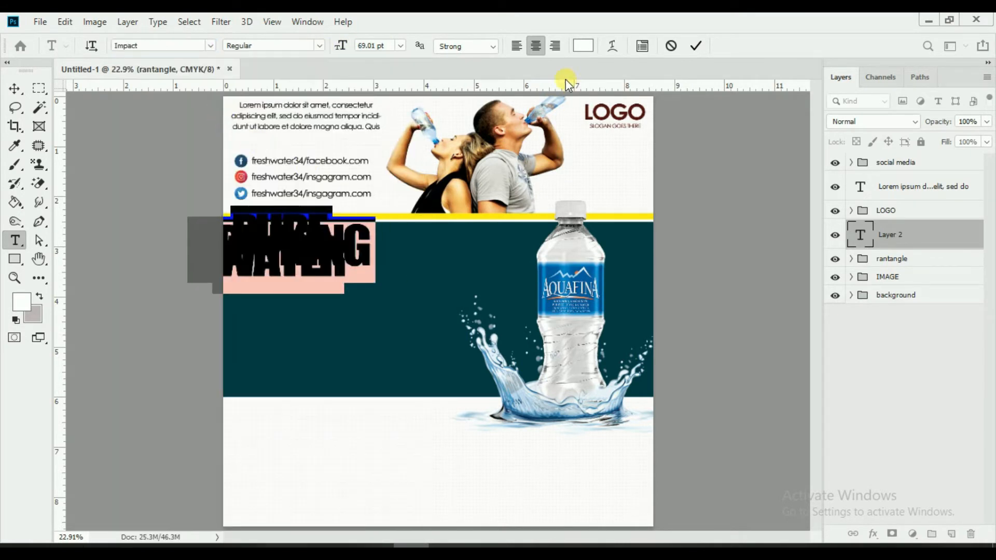
click(642, 46)
drag(937, 124, 976, 127)
click(986, 77)
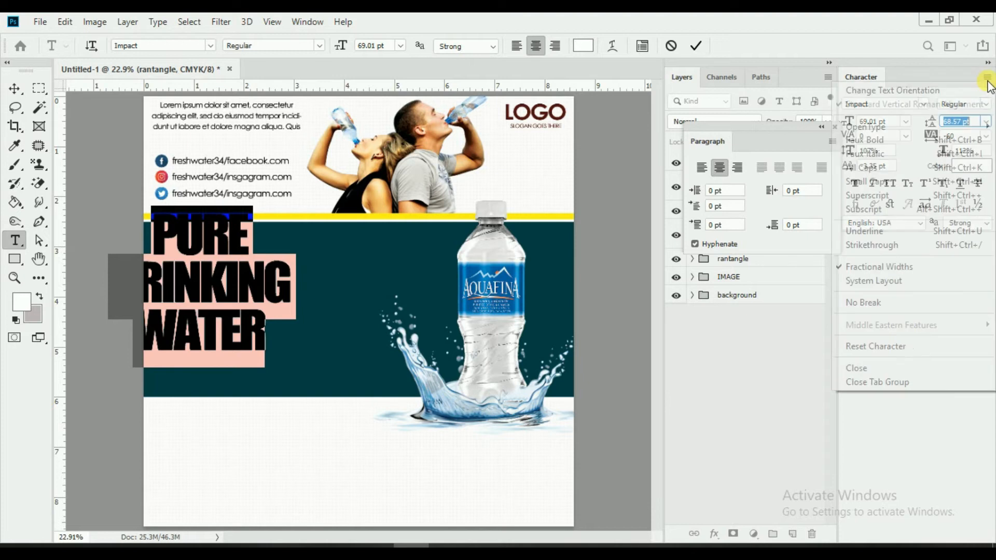
click(881, 381)
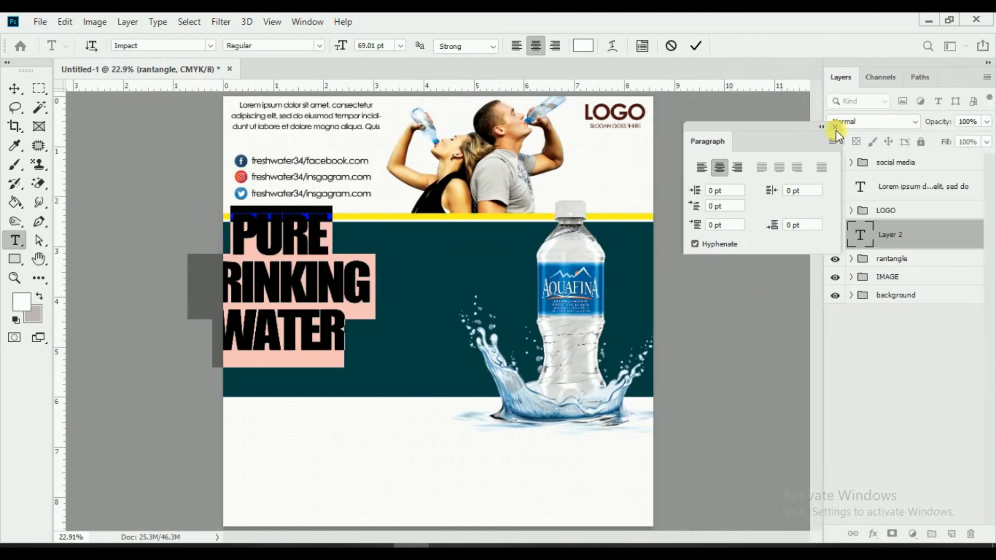
click(834, 127)
click(696, 45)
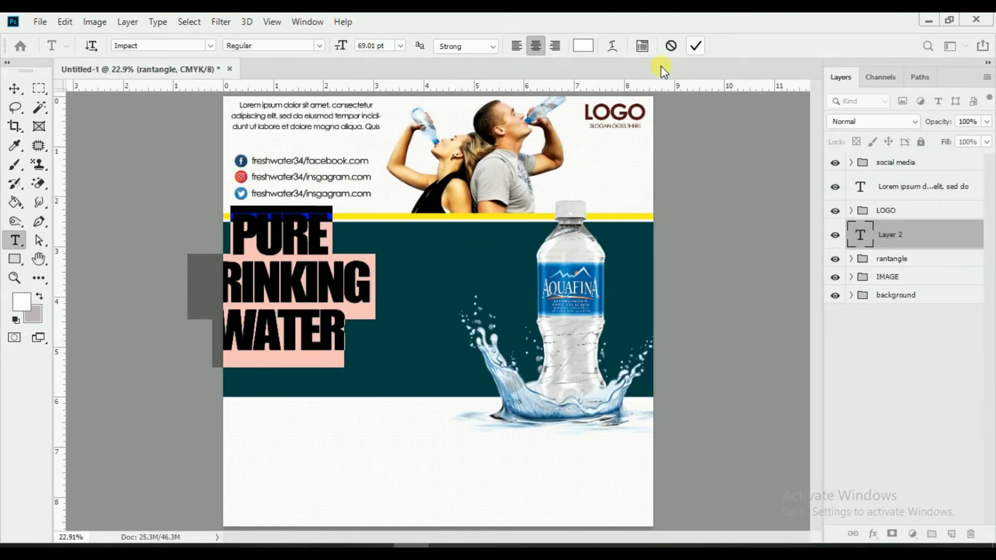
click(15, 89)
drag(390, 329, 352, 95)
Step: Enlarge the headline to 82.01 pt, adjust its line spacing, and position it left of the bottle
click(14, 241)
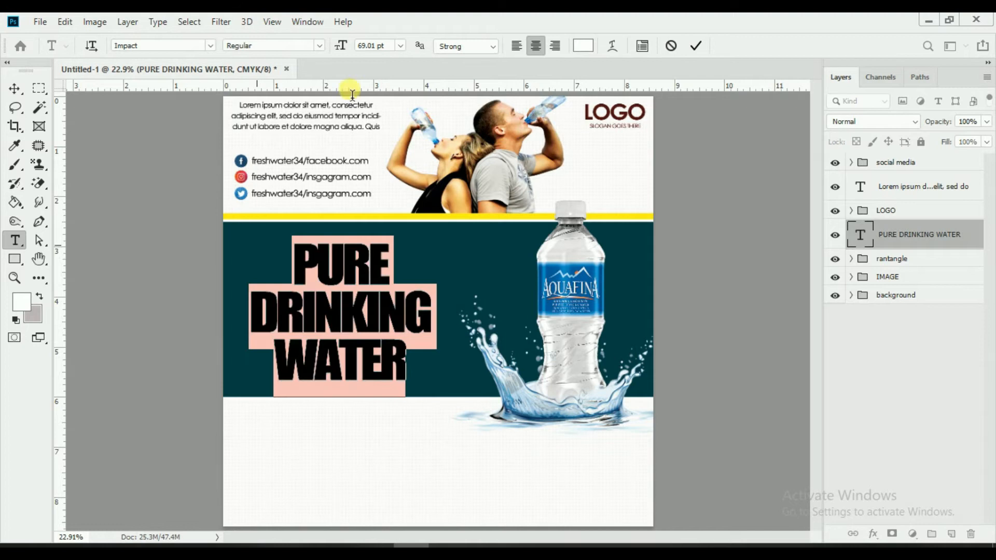
drag(340, 46, 353, 52)
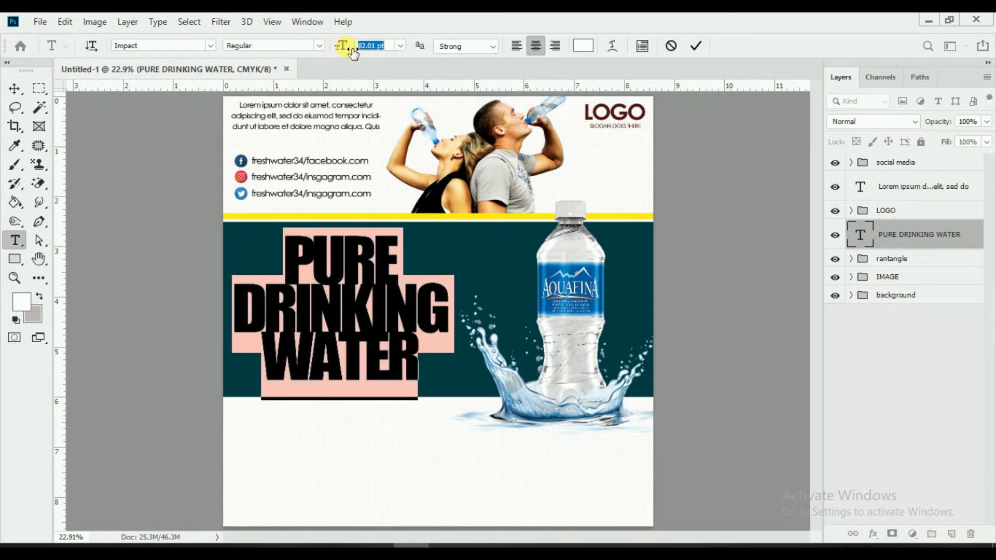
click(643, 45)
mouse_move(934, 127)
mouse_down()
mouse_move(949, 130)
mouse_move(940, 141)
mouse_up()
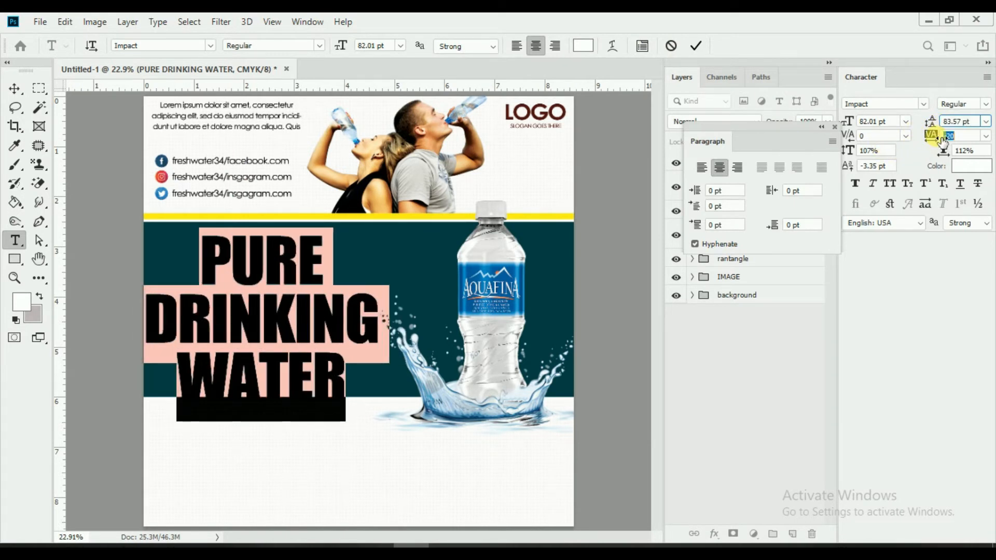
click(987, 76)
click(861, 360)
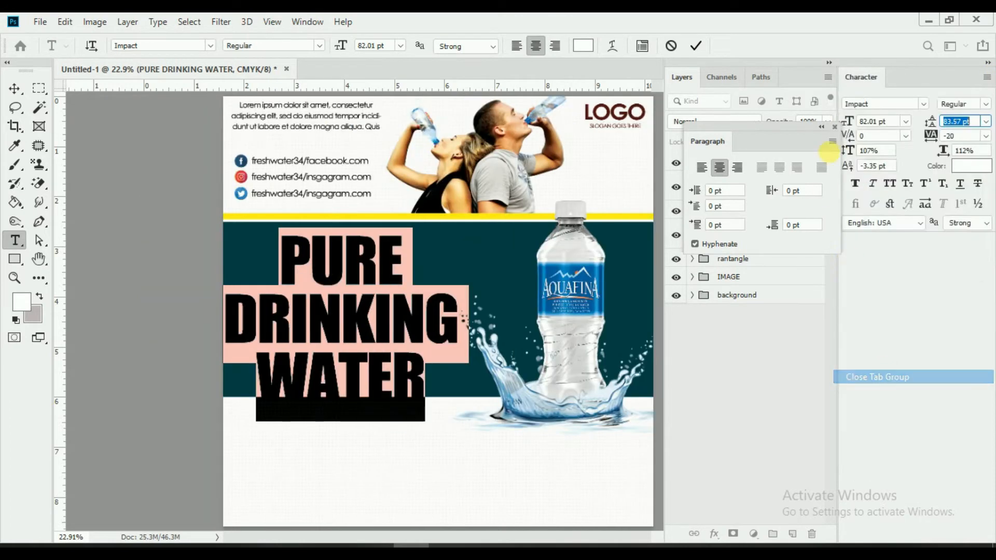
click(685, 46)
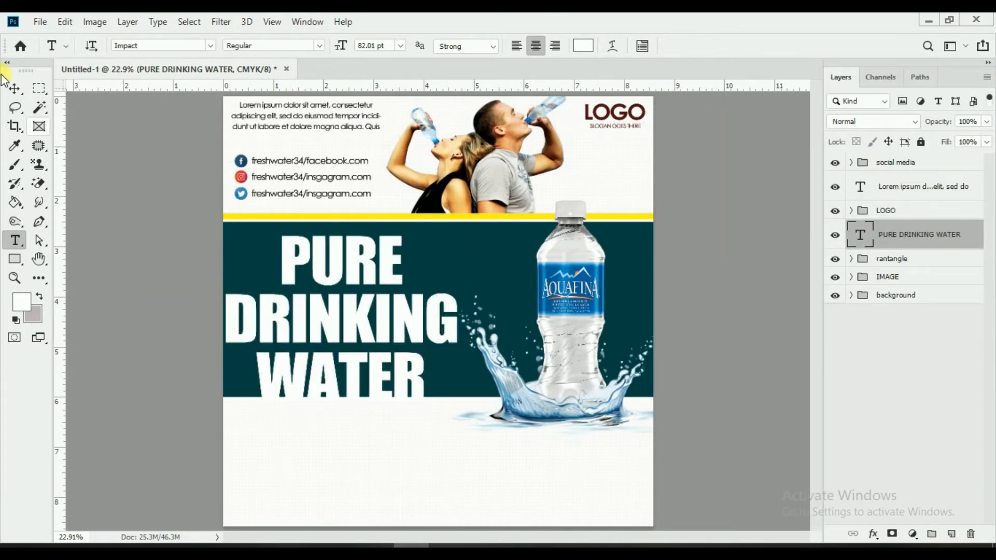
key(v)
drag(343, 322, 352, 316)
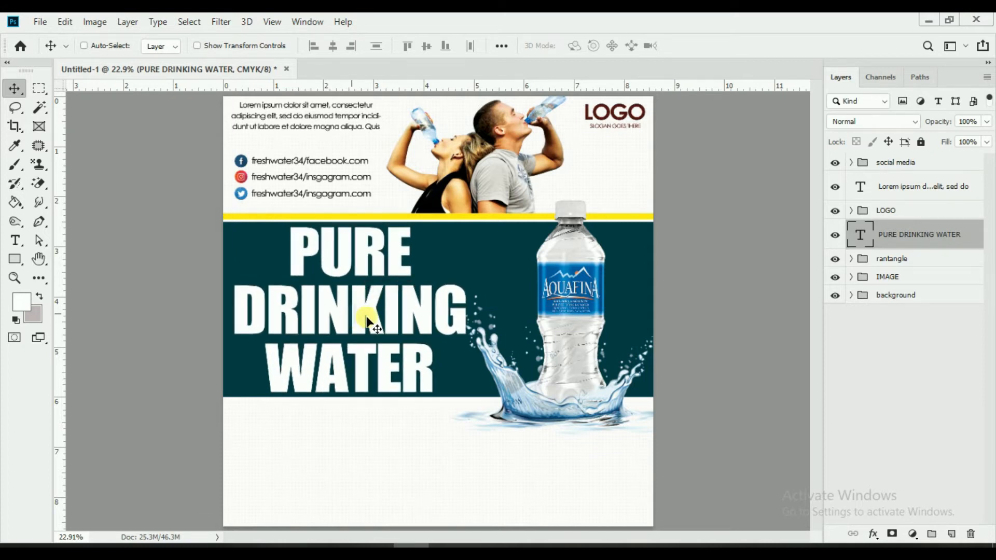
Step: Check the headline's visibility and reorder its layer in the stack
click(836, 236)
click(836, 236)
click(835, 236)
click(835, 236)
drag(864, 243, 894, 224)
Step: Move 'bottle + water splash' out of rantangle and place the headline layer beneath it
click(890, 280)
click(851, 258)
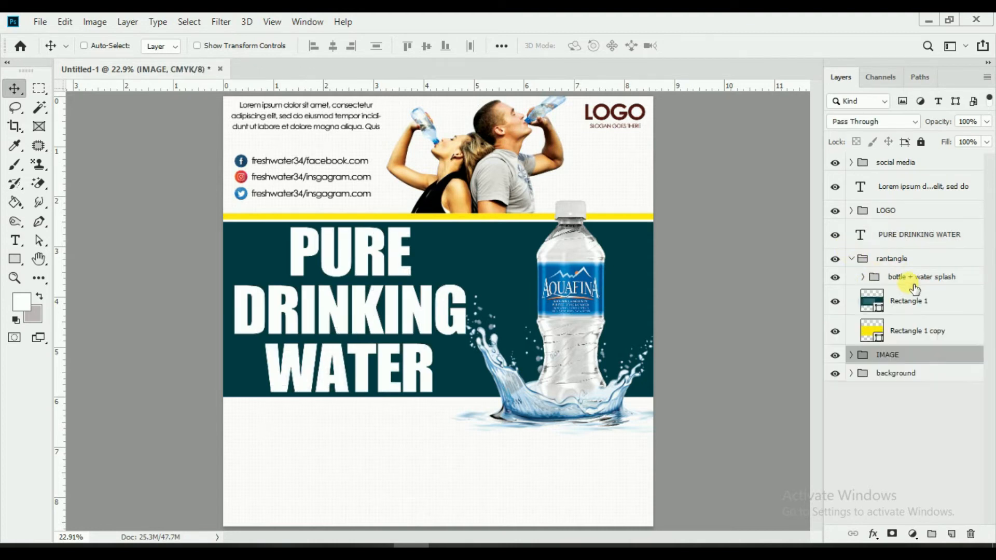
drag(910, 284, 861, 273)
drag(896, 242, 882, 267)
click(836, 253)
click(836, 254)
click(836, 254)
click(836, 253)
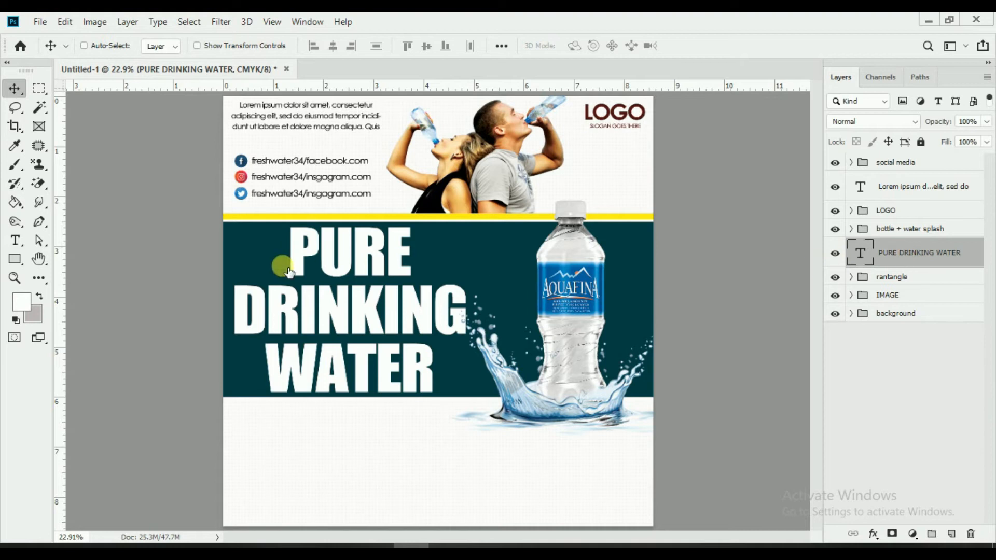
click(13, 258)
Step: Draw a wide light blue band with no stroke across the middle of the teal section
drag(223, 278, 654, 341)
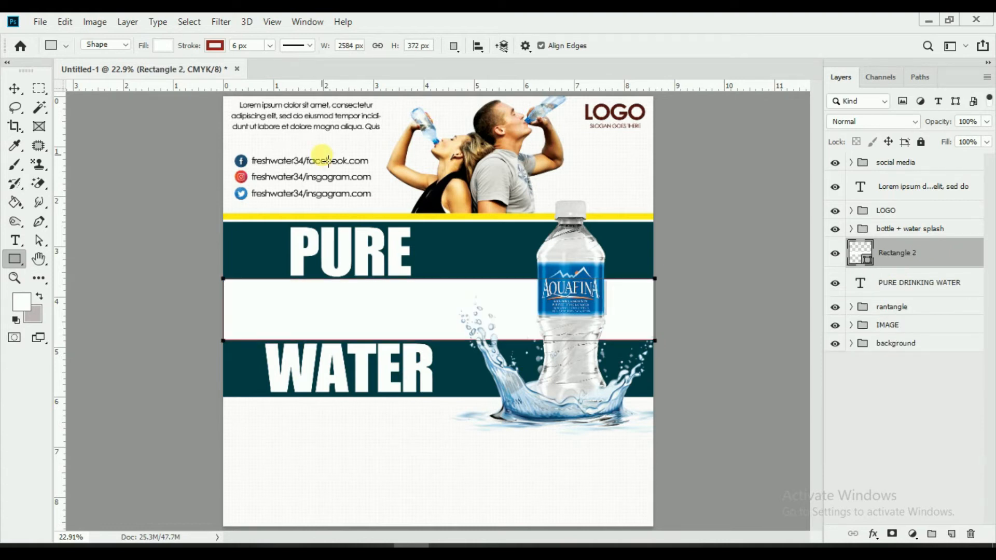
click(163, 45)
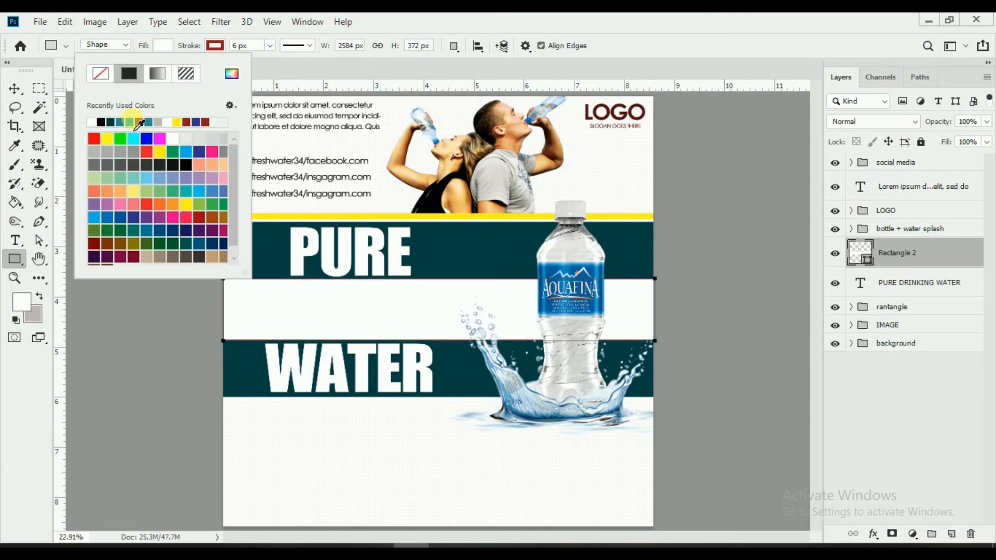
click(130, 123)
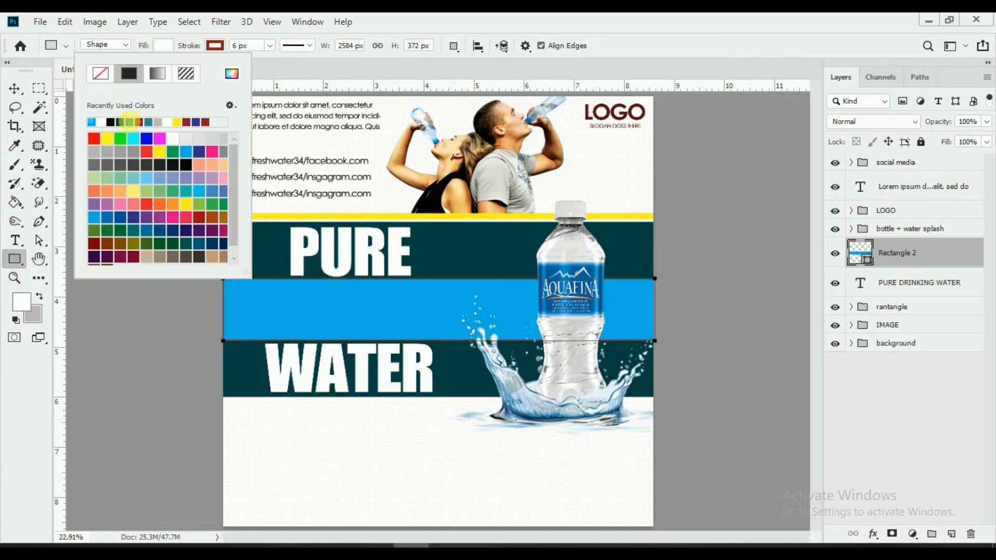
click(14, 91)
click(14, 262)
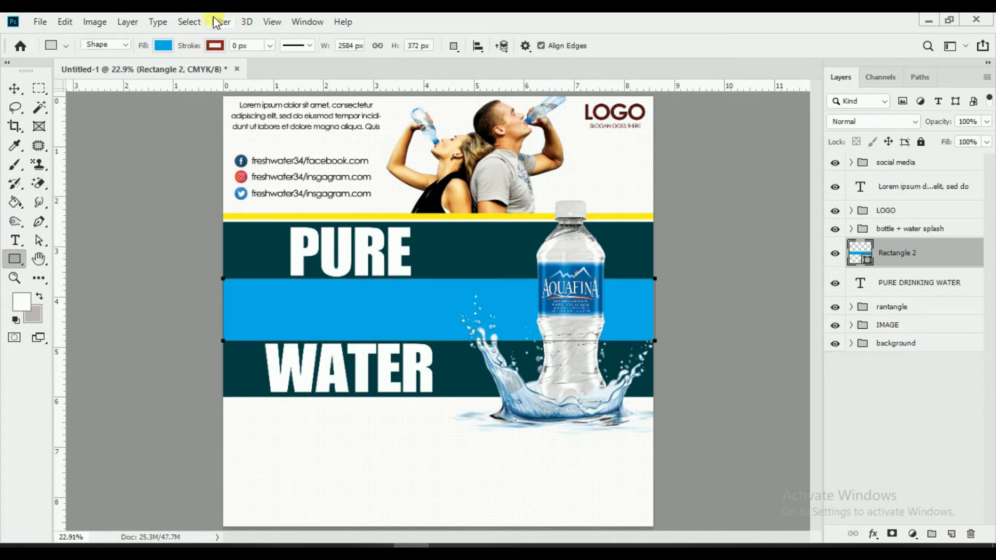
Step: Stretch the band across the full page width and move its layer beneath the headline
click(14, 88)
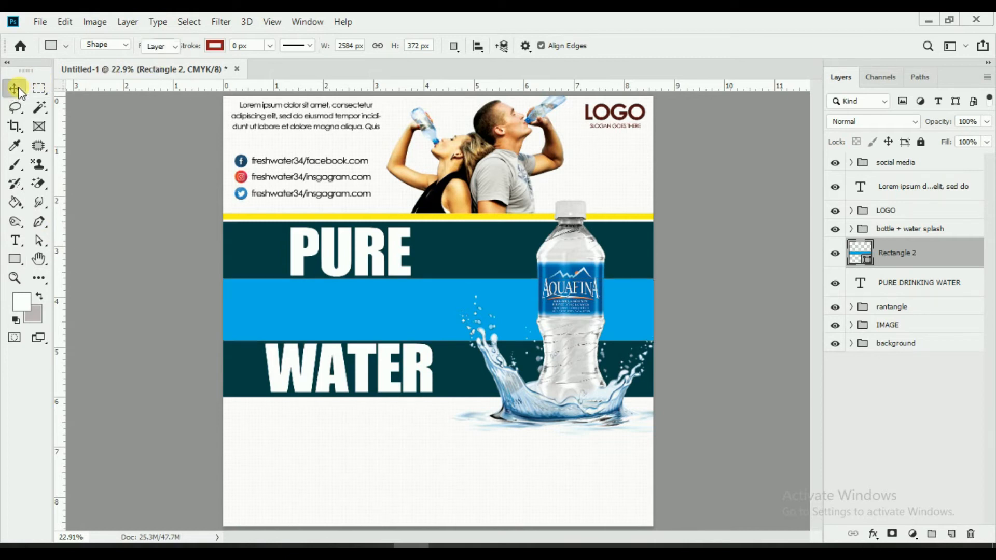
drag(223, 310, 216, 309)
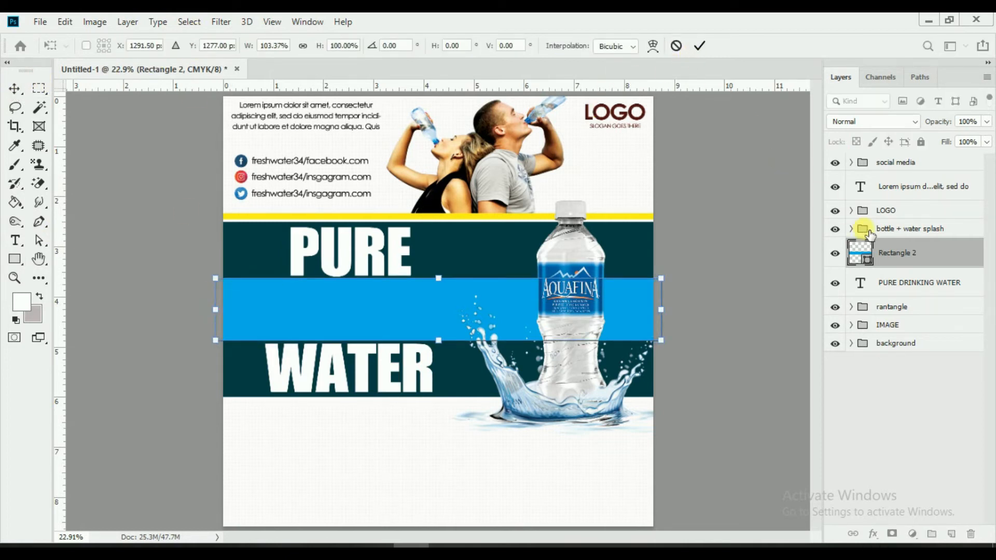
drag(900, 250, 899, 296)
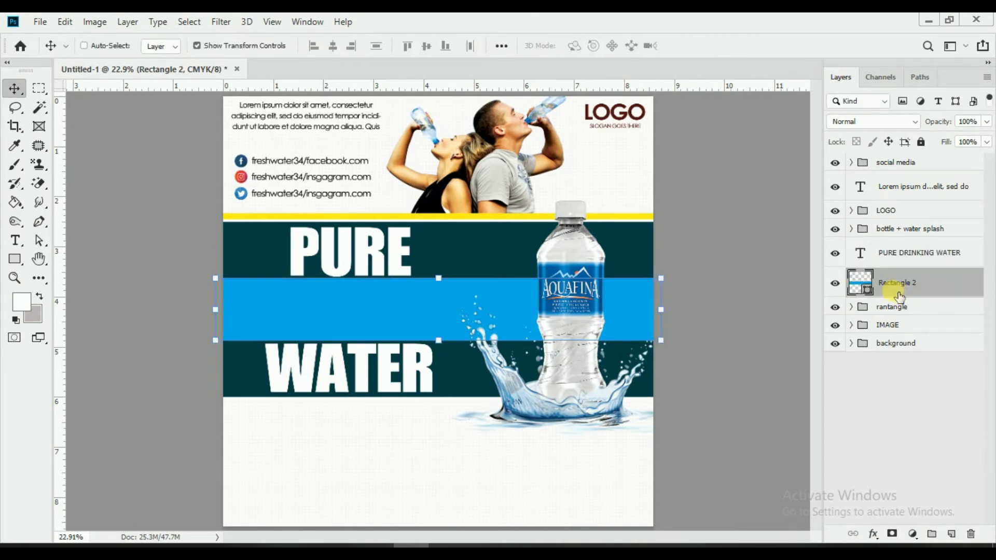
Step: Colour the word DRINKING dark teal (#043e45), sampled from the band
click(834, 283)
click(834, 282)
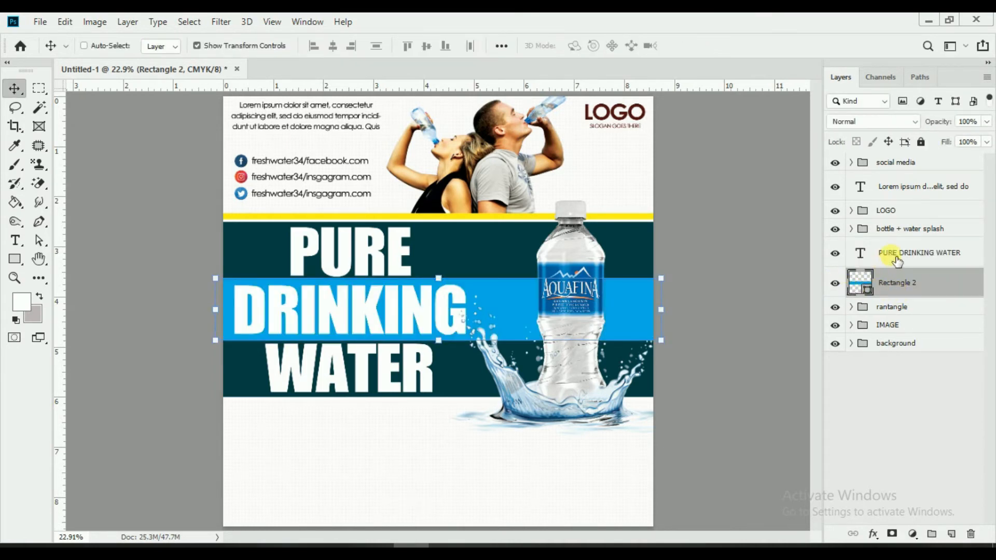
click(897, 259)
click(14, 241)
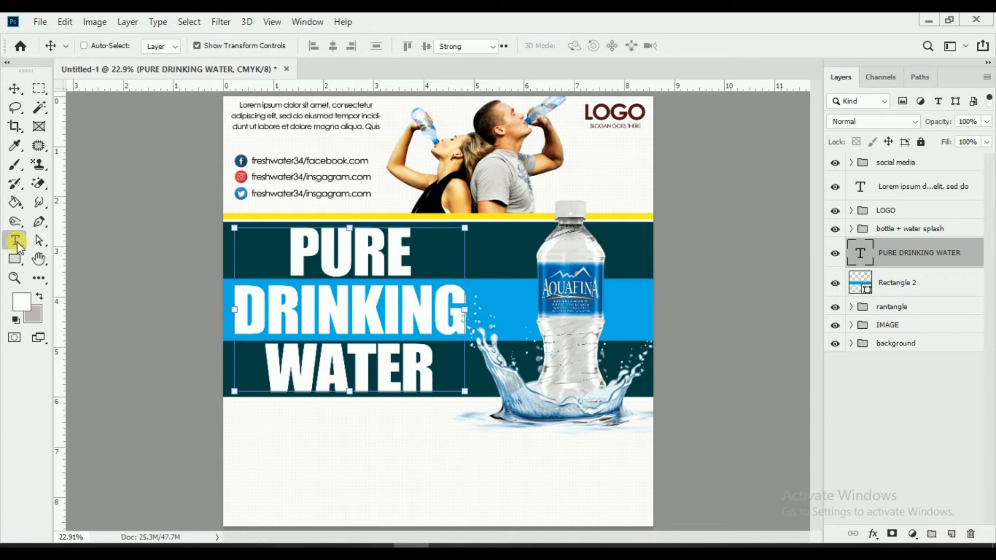
click(351, 306)
drag(478, 306, 273, 266)
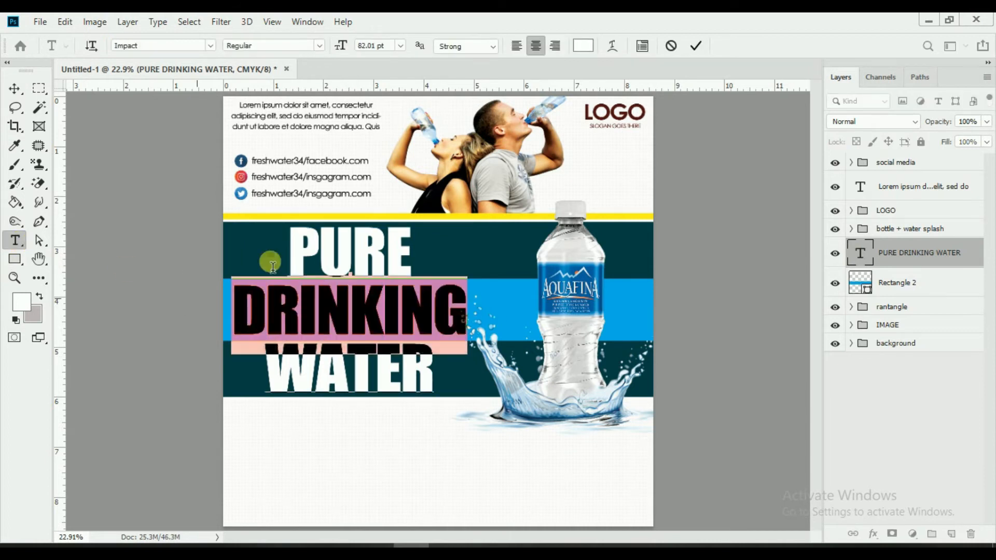
click(591, 49)
click(433, 252)
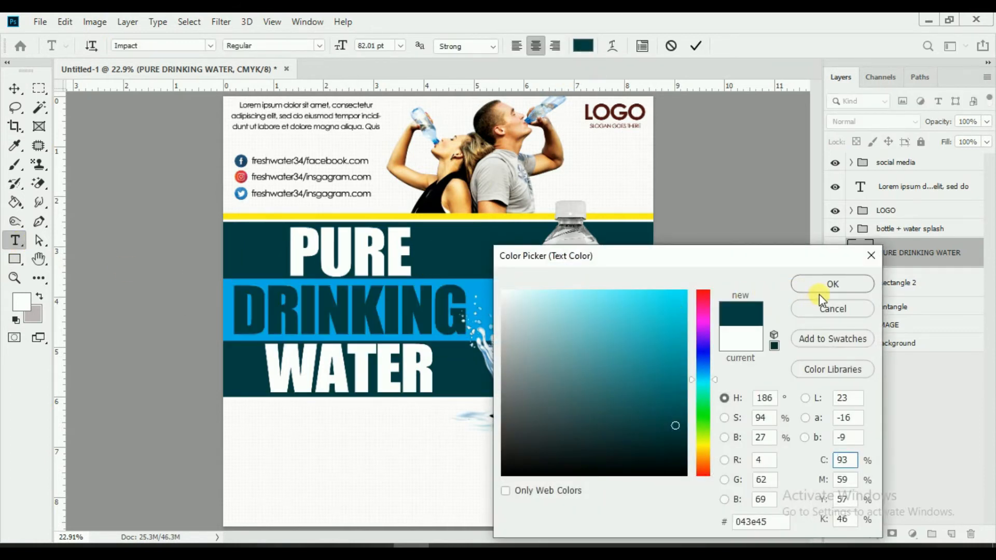
click(820, 289)
click(695, 46)
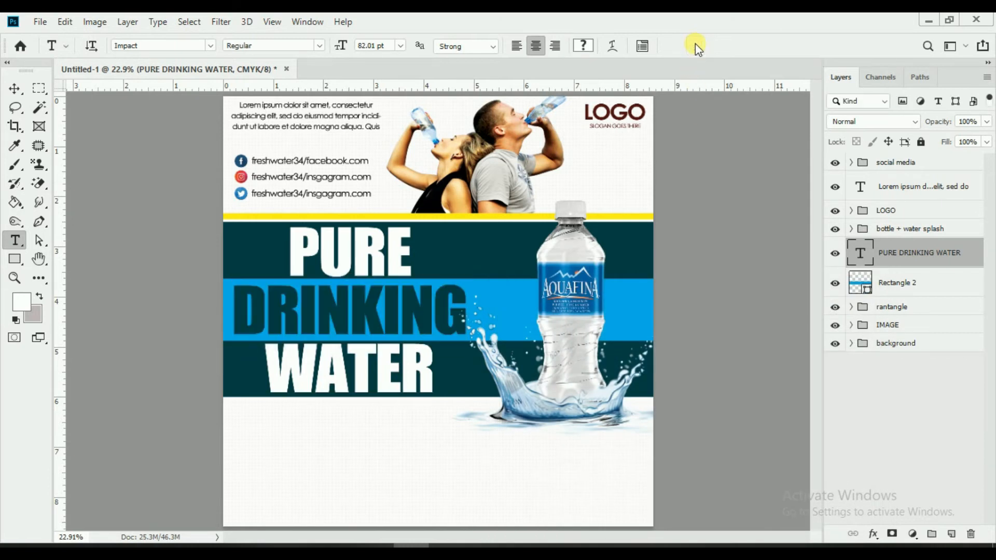
Step: Change Rectangle 2's fill to a lighter sky blue, #50c7f4
click(867, 292)
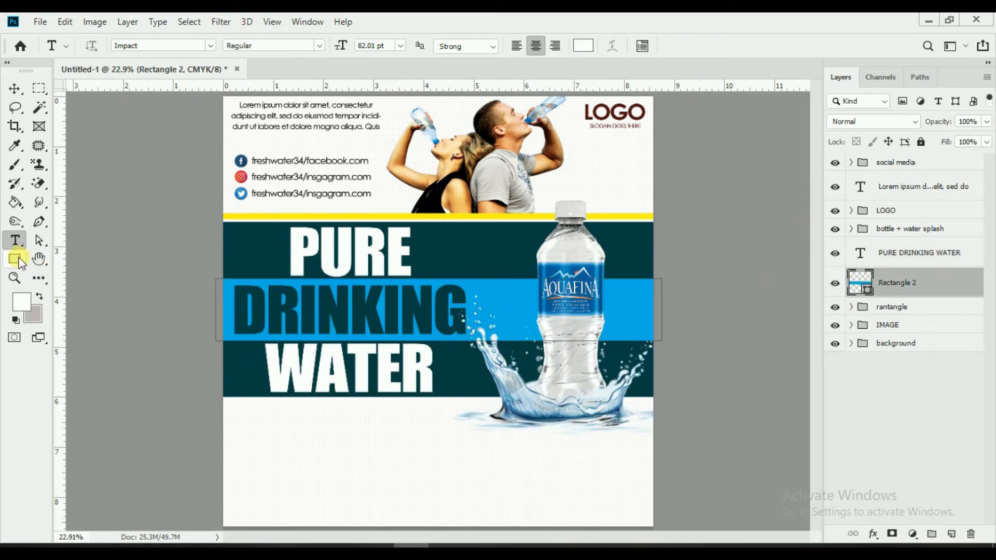
click(14, 259)
click(169, 45)
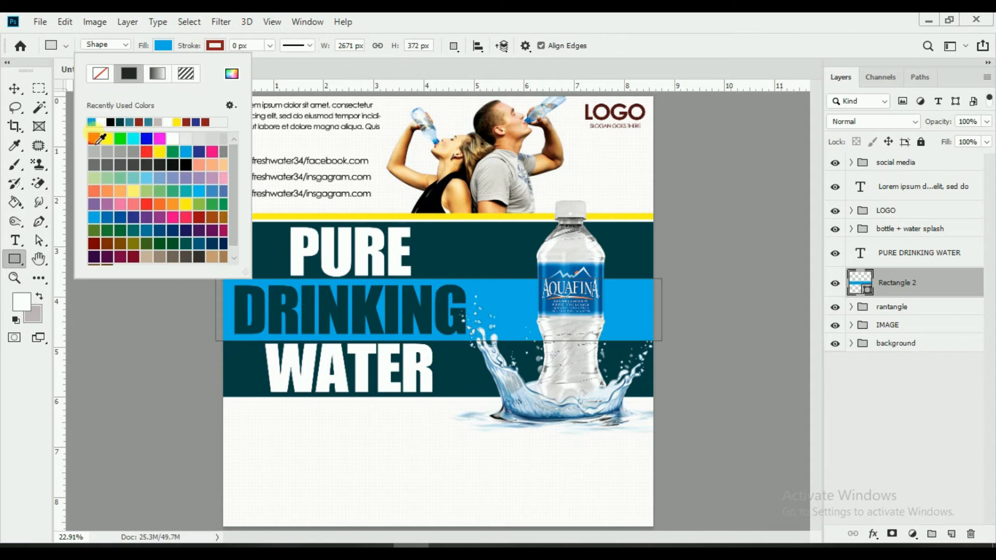
click(232, 73)
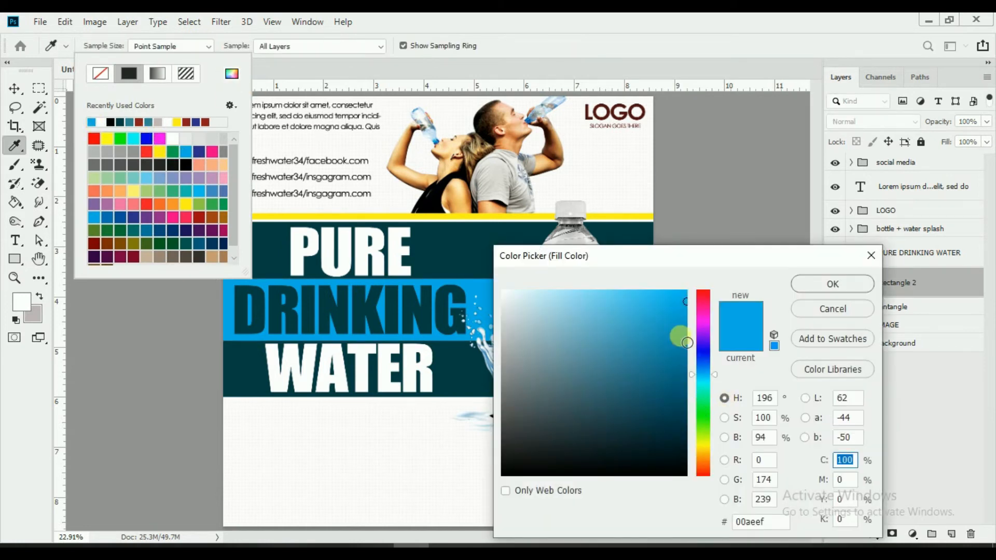
drag(674, 300, 626, 298)
click(800, 285)
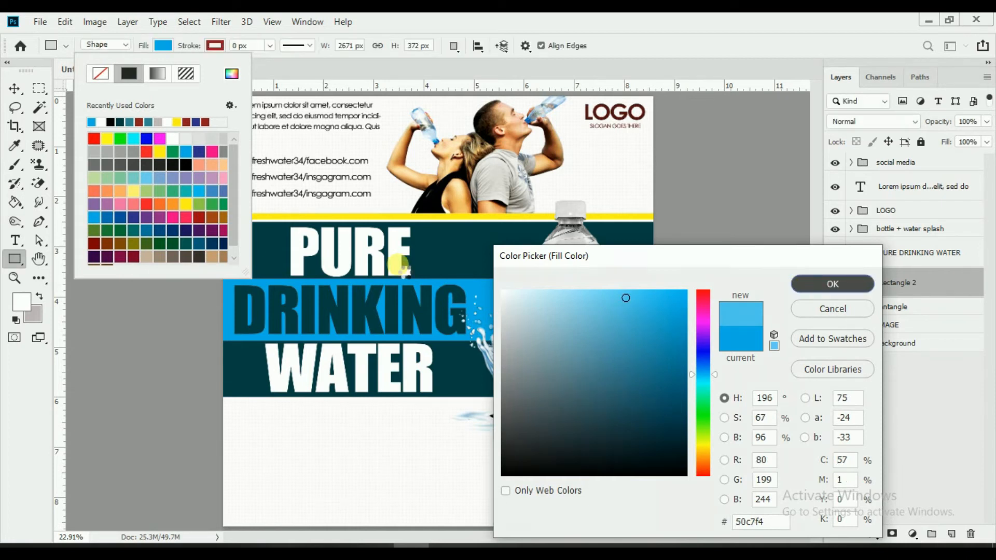
click(15, 88)
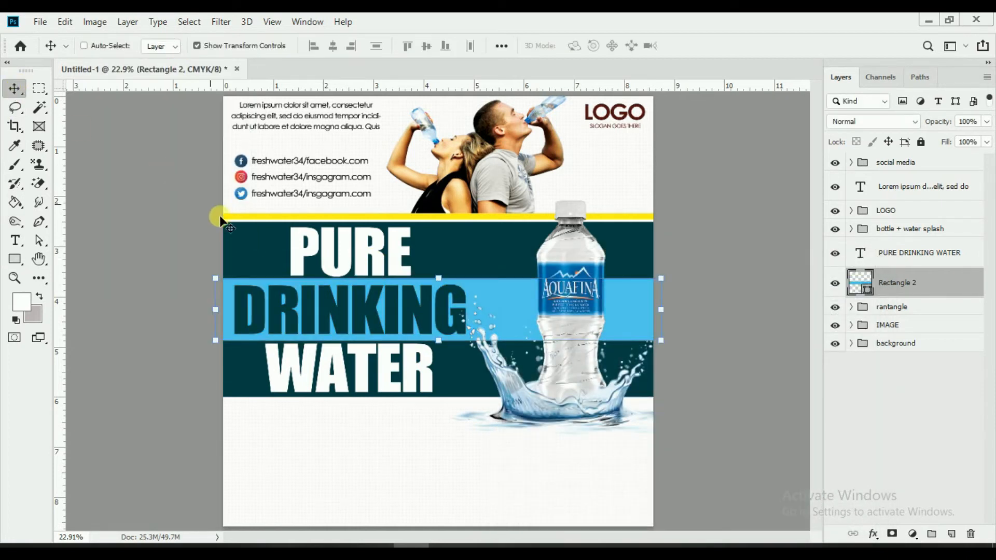
click(835, 283)
Step: Show Rectangle 2 again and add a layer mask to it
click(836, 284)
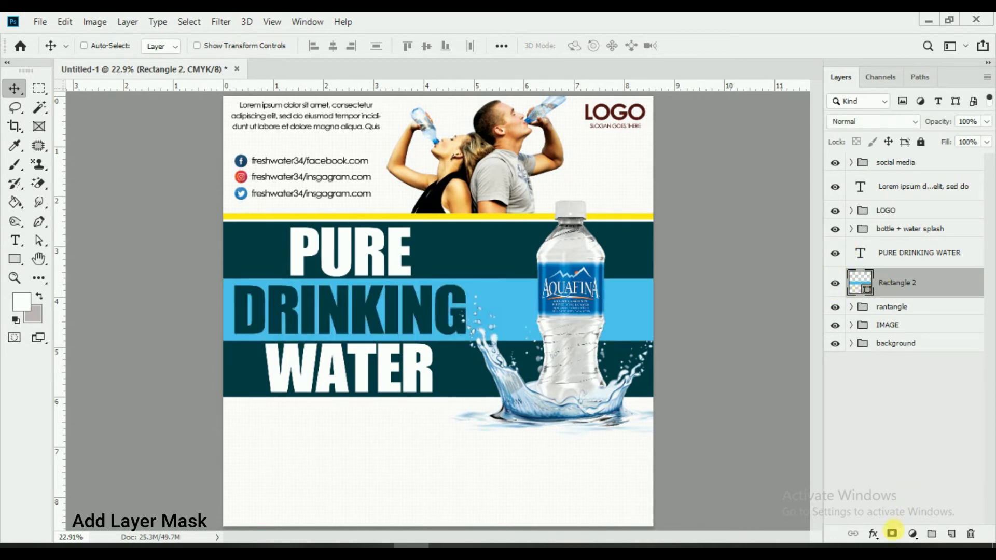
click(892, 534)
scroll(558, 327, up, 5)
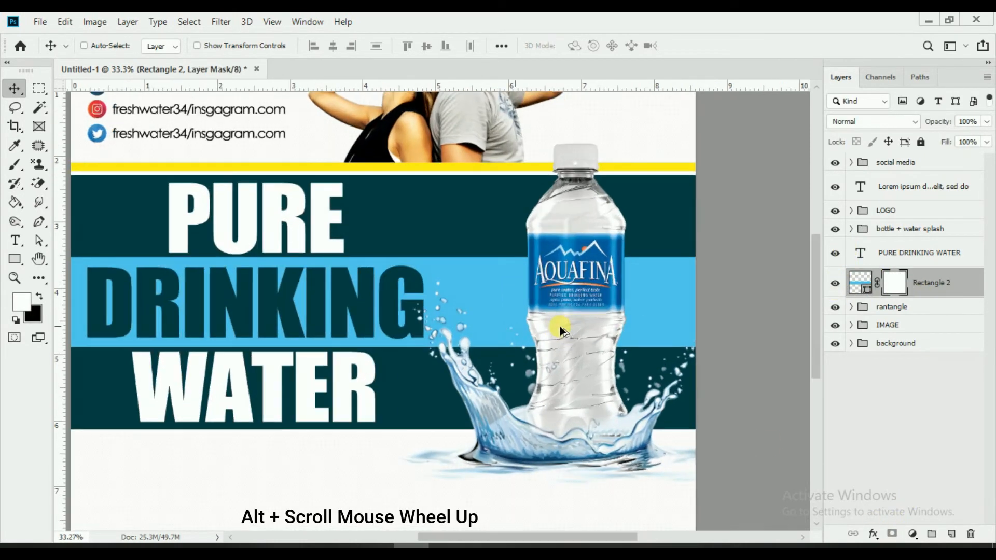
Step: Set up a soft, squashed elliptical brush at 1200 px with black as the foreground colour
click(14, 165)
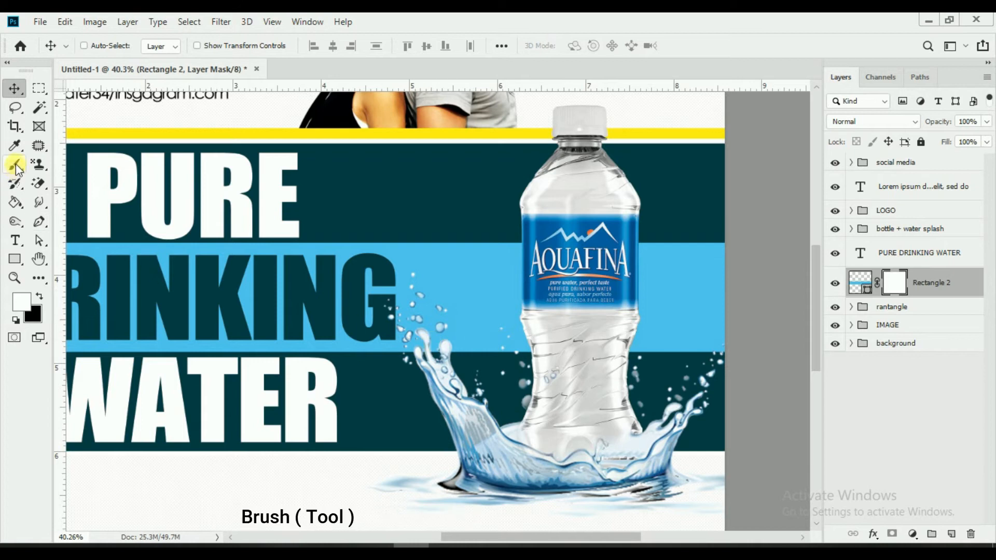
click(107, 46)
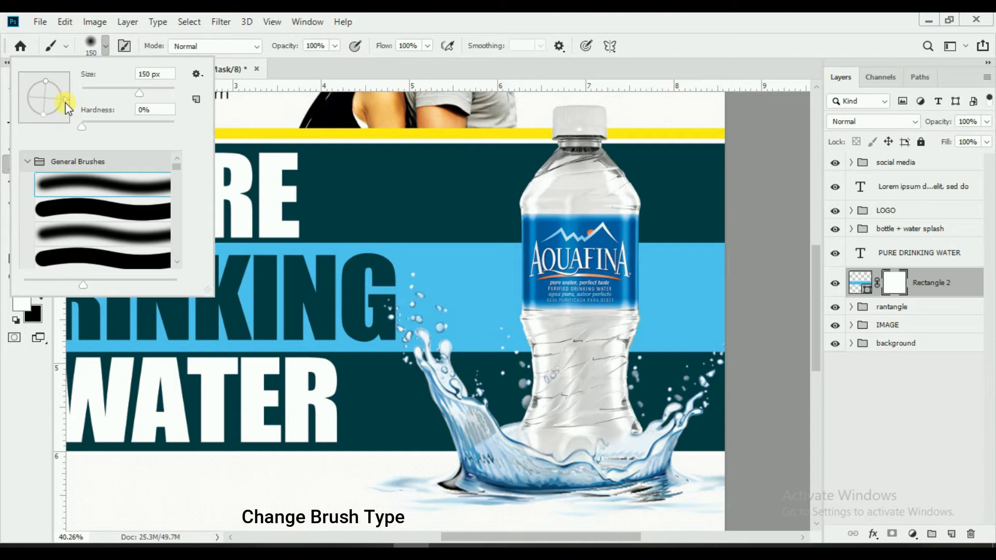
drag(57, 98, 59, 93)
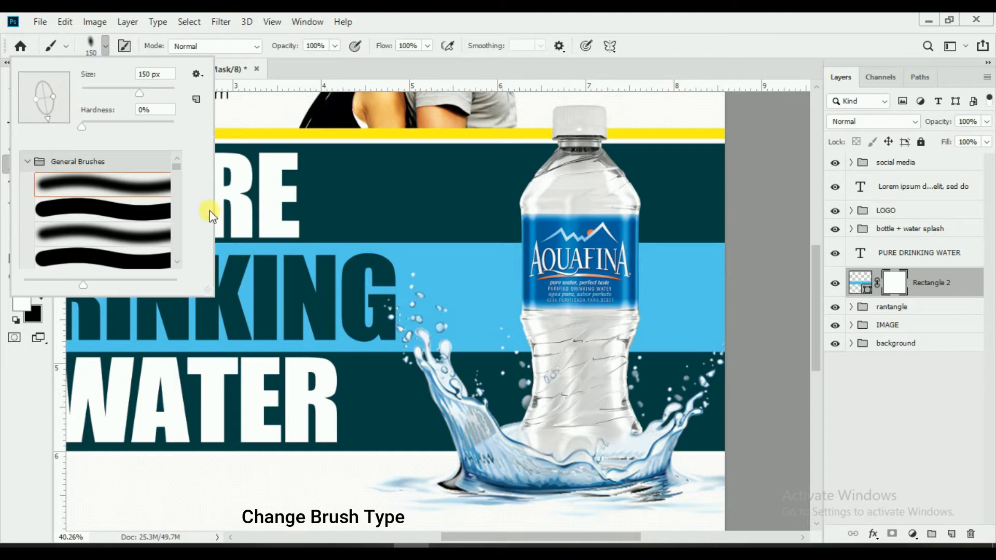
click(759, 44)
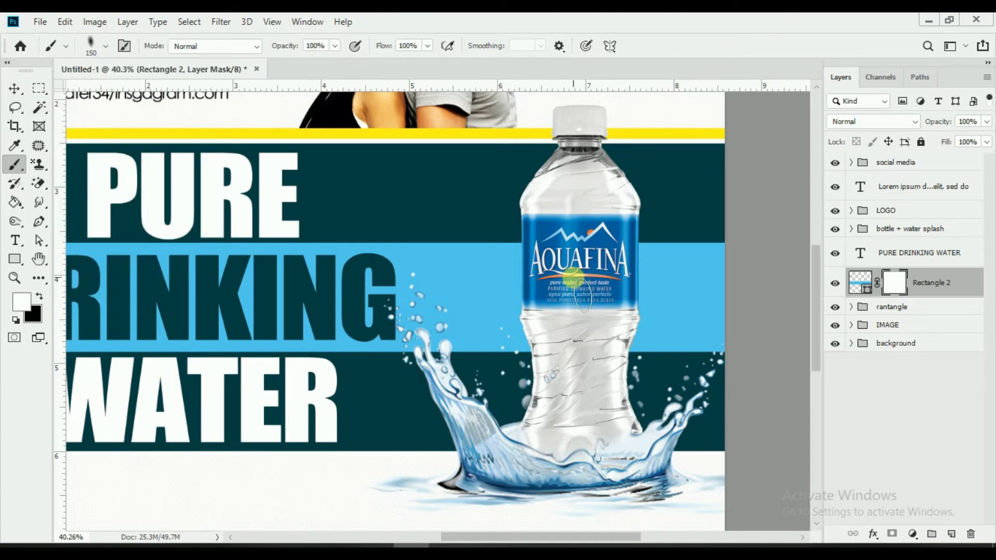
click(105, 47)
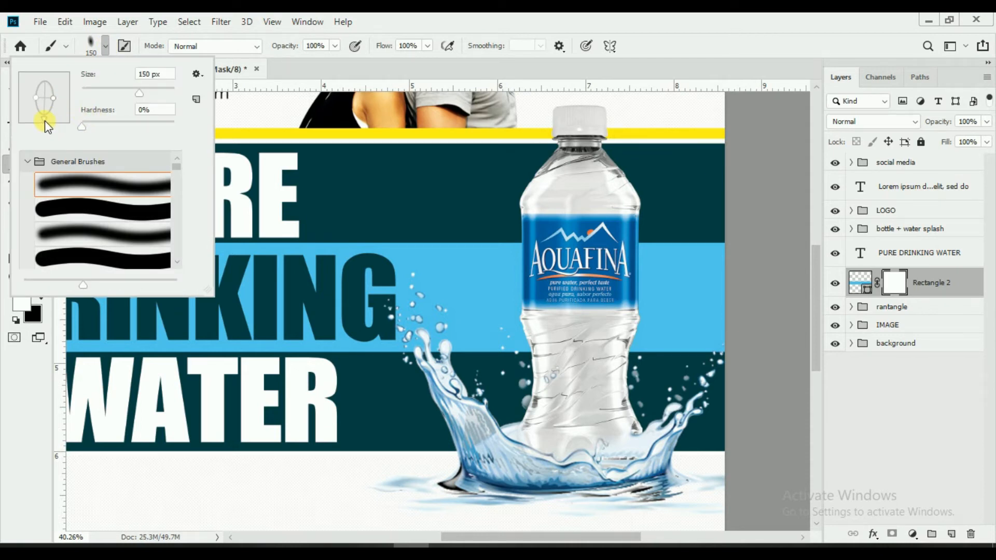
click(542, 14)
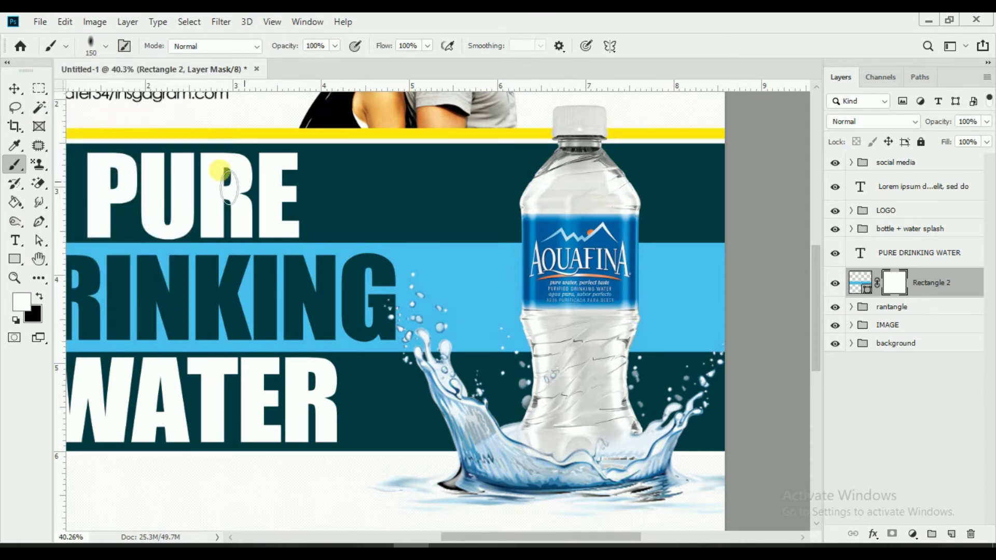
click(105, 46)
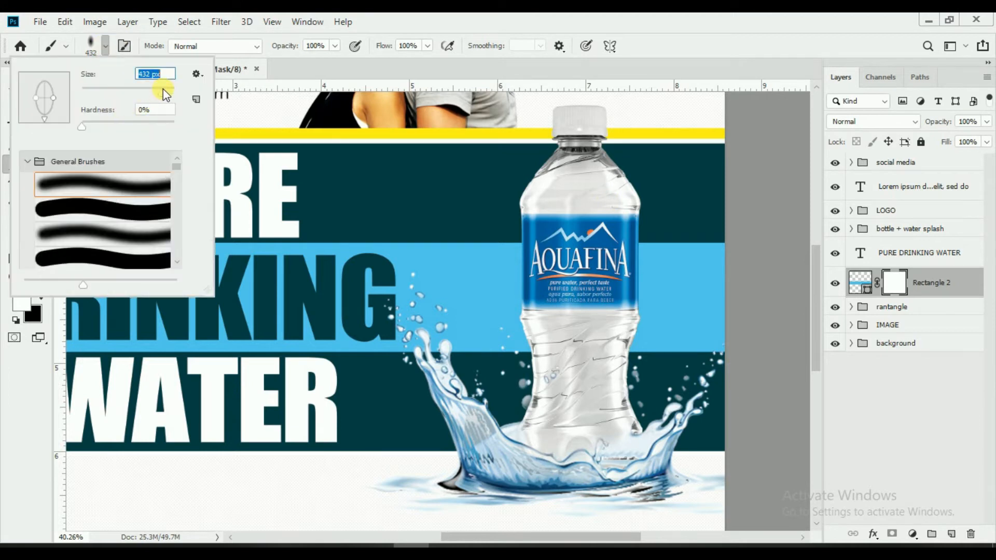
key(Return)
key(bracketright)
key(bracketright)
key(bracketright)
key(bracketright)
key(bracketright)
key(bracketright)
key(bracketright)
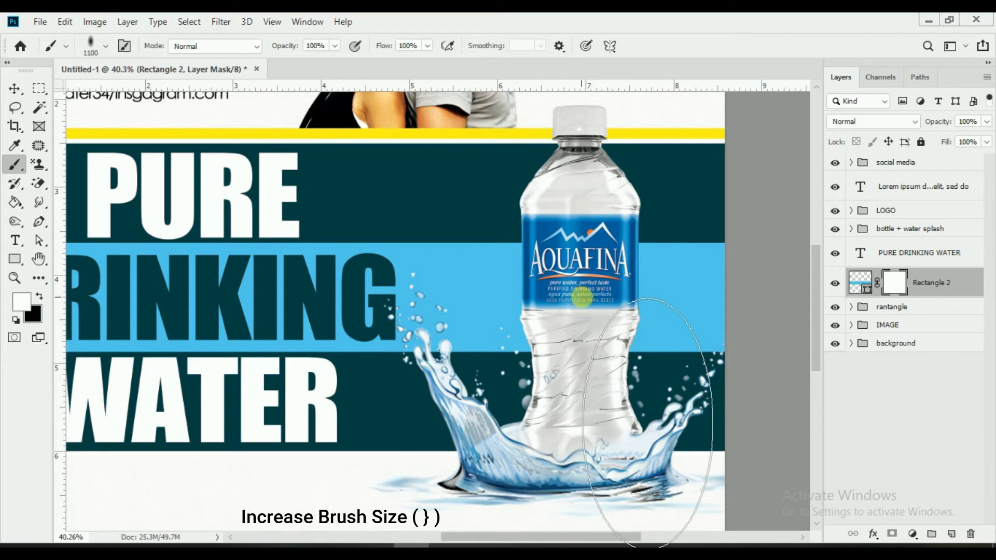
key(bracketright)
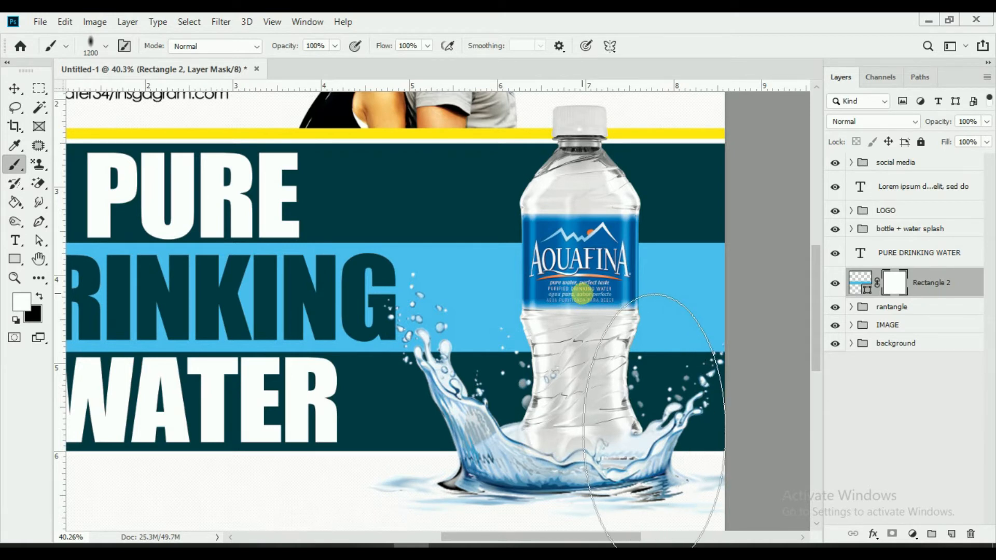
key(x)
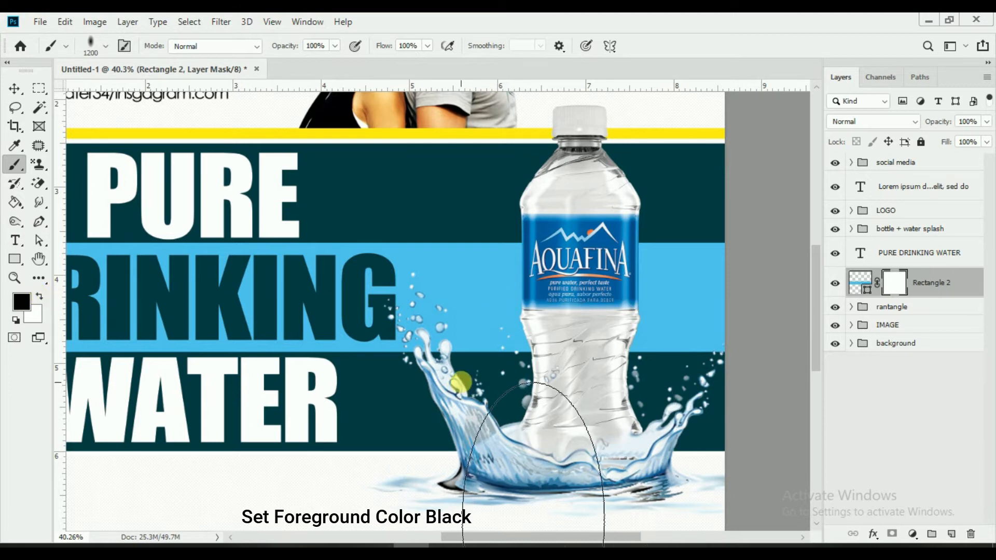
Step: Paint black on the mask beside the bottle so the blue band fades out
click(581, 298)
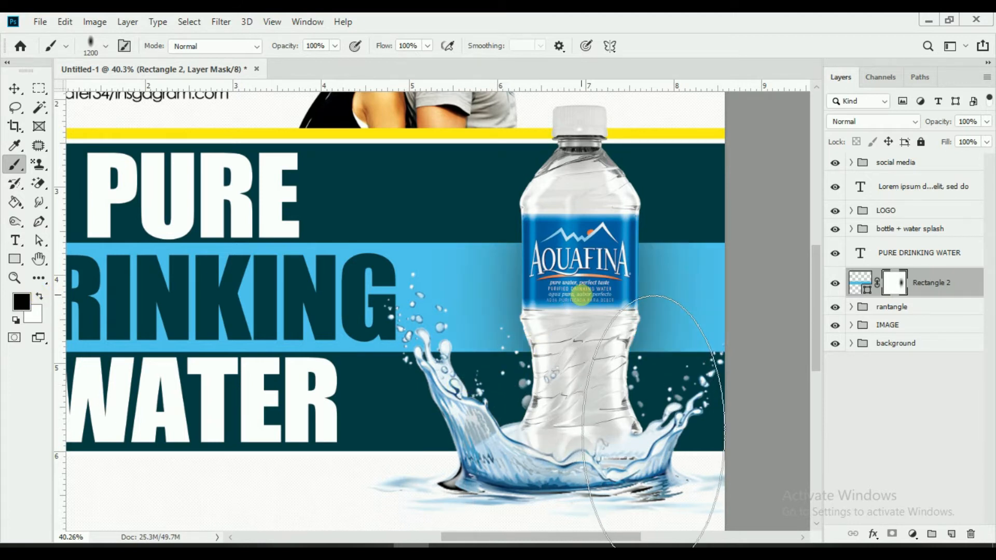
click(581, 298)
click(581, 298)
click(581, 298)
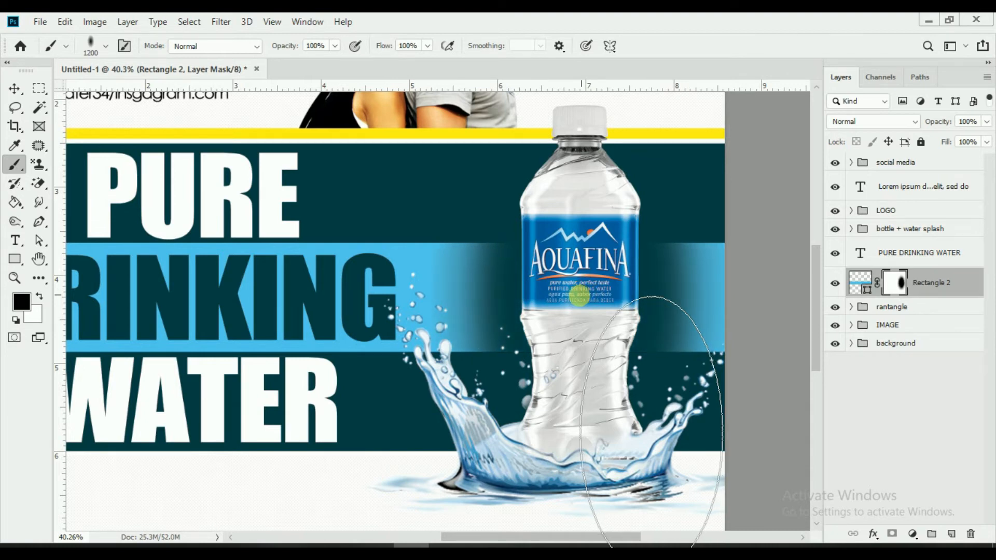
Step: Reduce the brush to 149 px and fit the whole poster in view
click(106, 46)
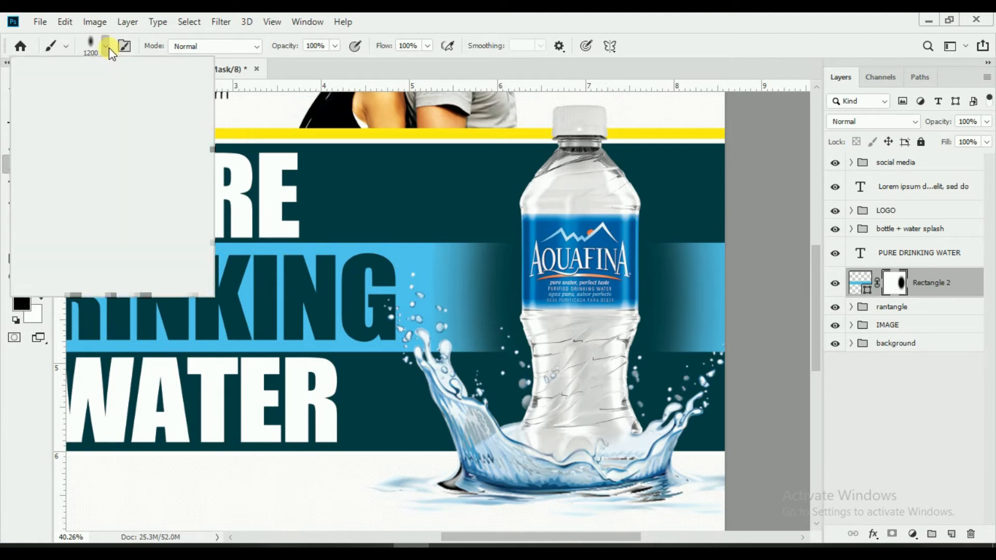
click(134, 91)
click(317, 22)
click(497, 20)
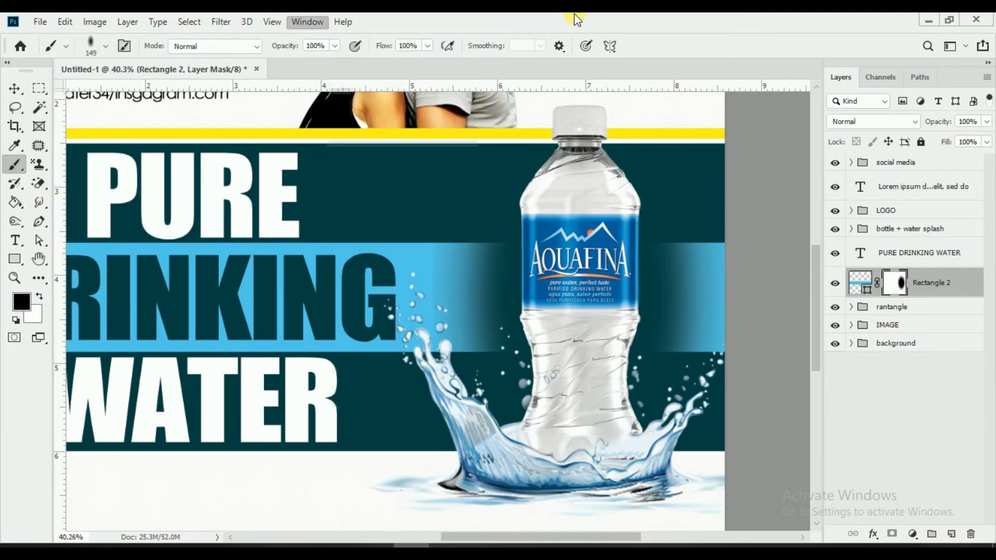
click(15, 88)
key(ctrl+0)
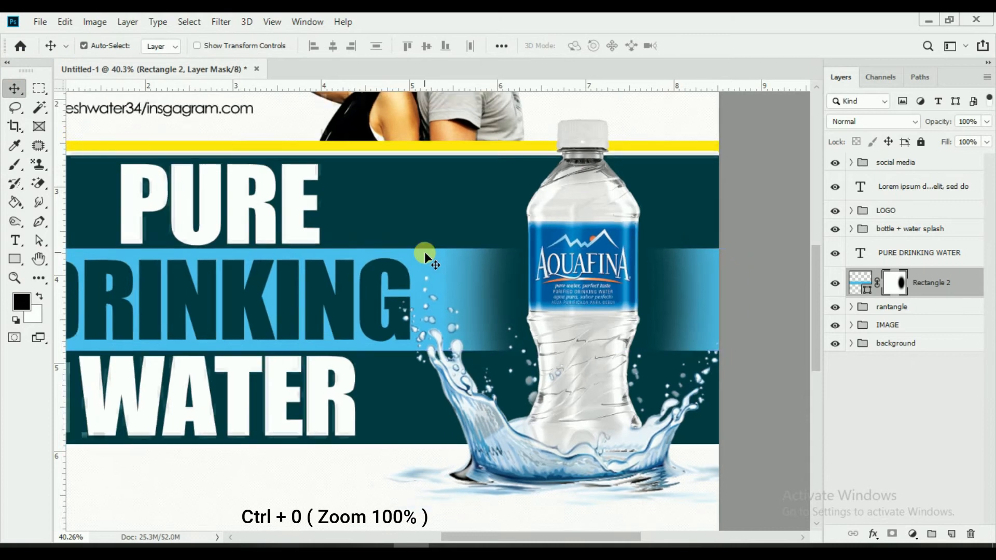
Step: Toggle the faded band's visibility to compare the result before and after
click(835, 284)
click(835, 283)
click(835, 283)
click(835, 283)
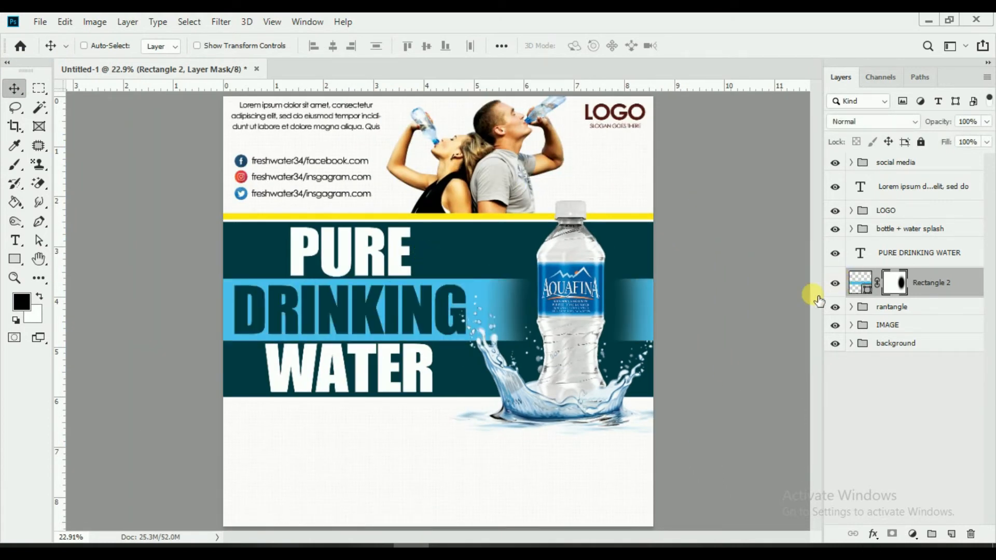
Step: Group PURE DRINKING WATER with Rectangle 2 as 'ractangle text' and move Lorem ipsum into the LOGO group
shift+click(873, 253)
key(ctrl+g)
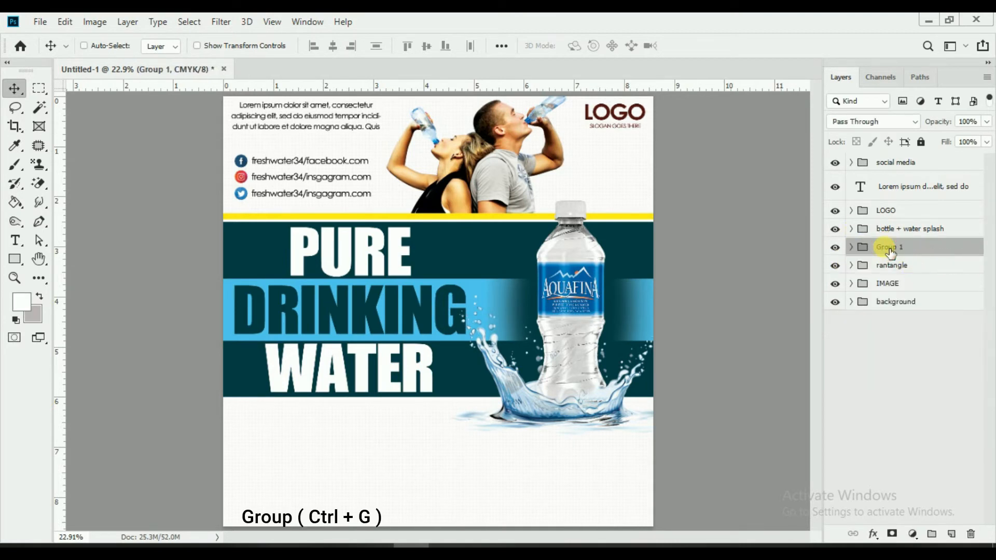
double_click(890, 250)
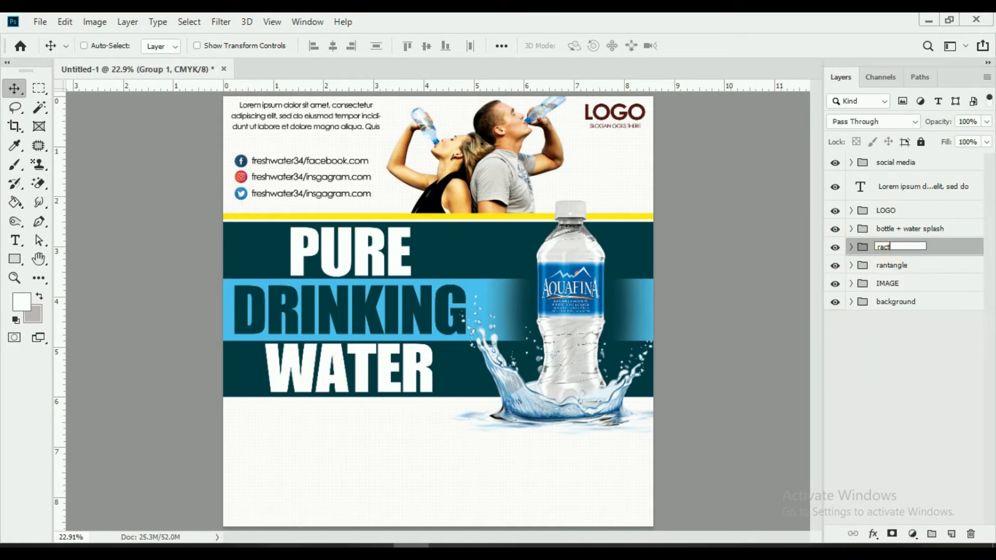
text(ractangle text)
key(Return)
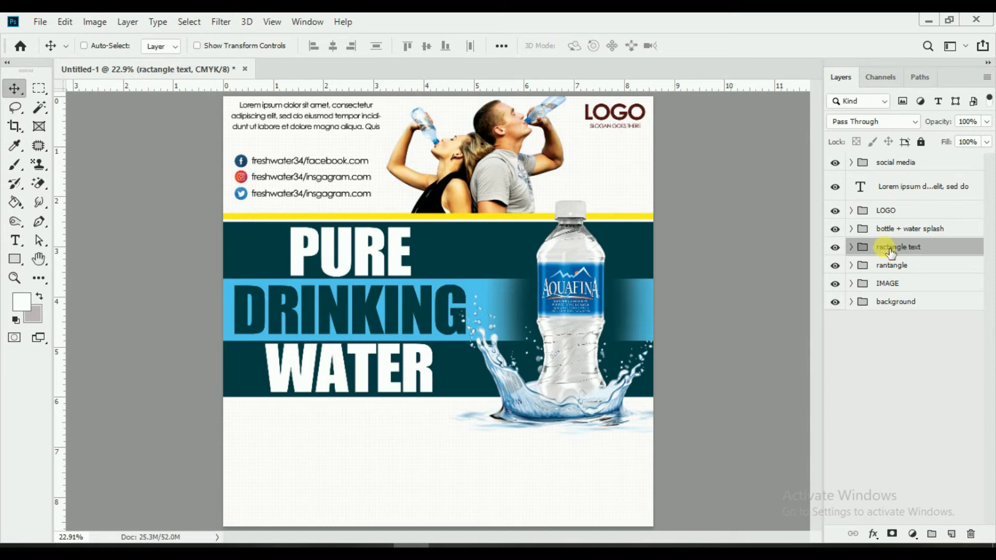
click(917, 183)
drag(909, 191, 901, 210)
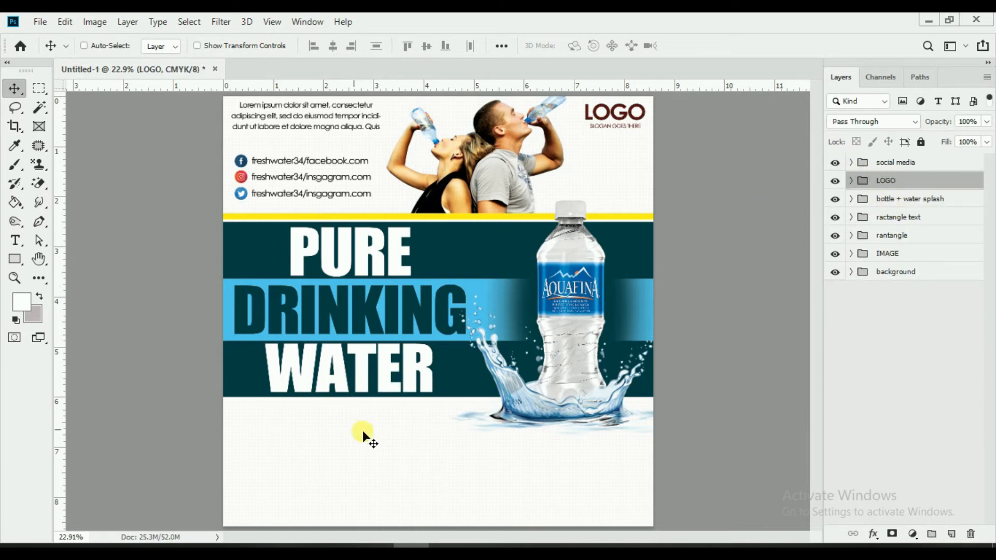
Step: Add 'We Offer' below the headline band in bold 14.01 pt Century Gothic
click(882, 162)
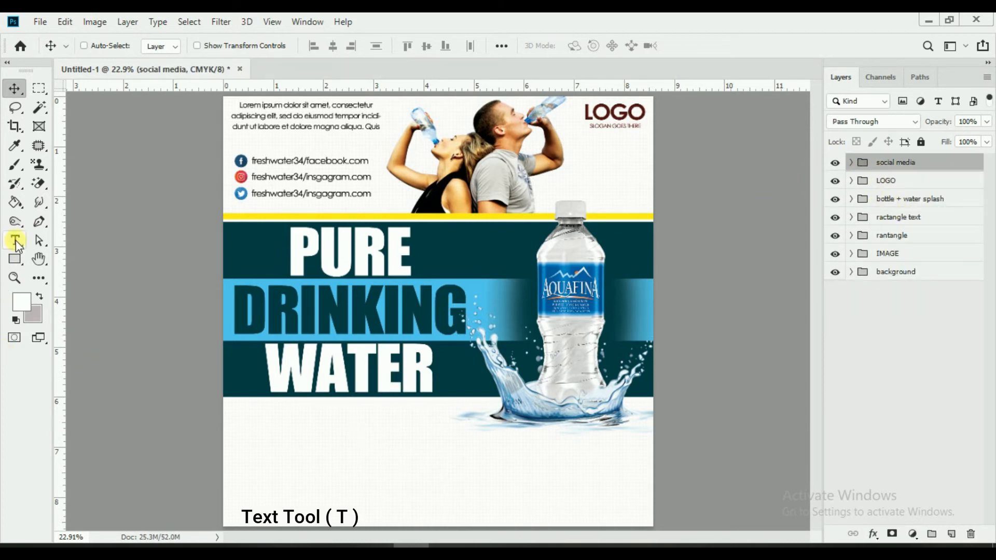
click(15, 241)
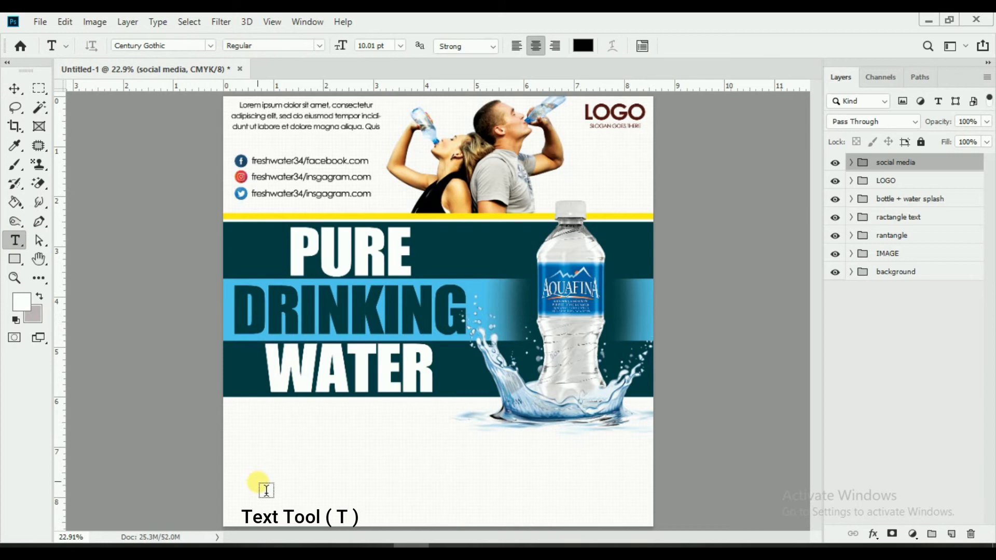
click(321, 430)
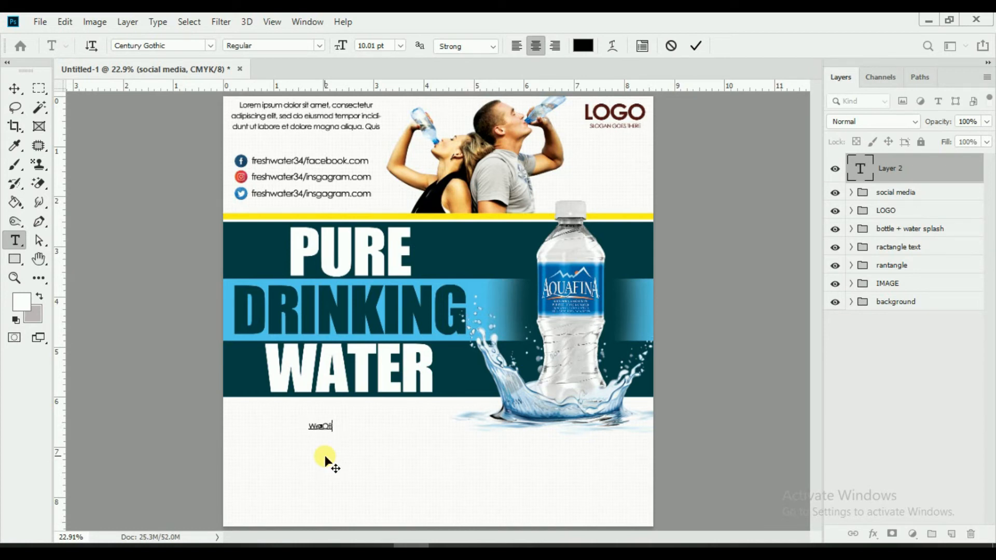
drag(336, 426, 287, 433)
drag(346, 48, 358, 48)
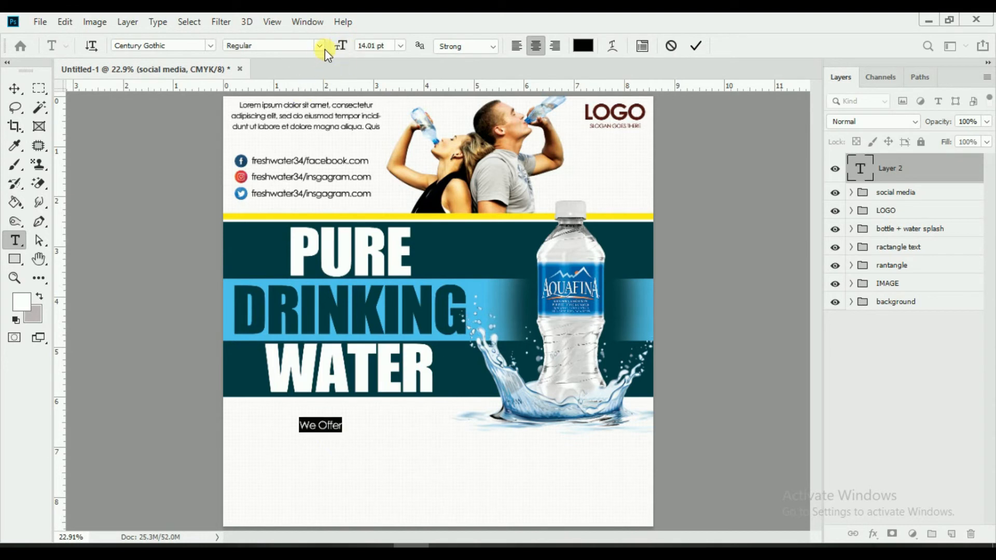
click(324, 49)
click(307, 95)
click(697, 48)
click(14, 88)
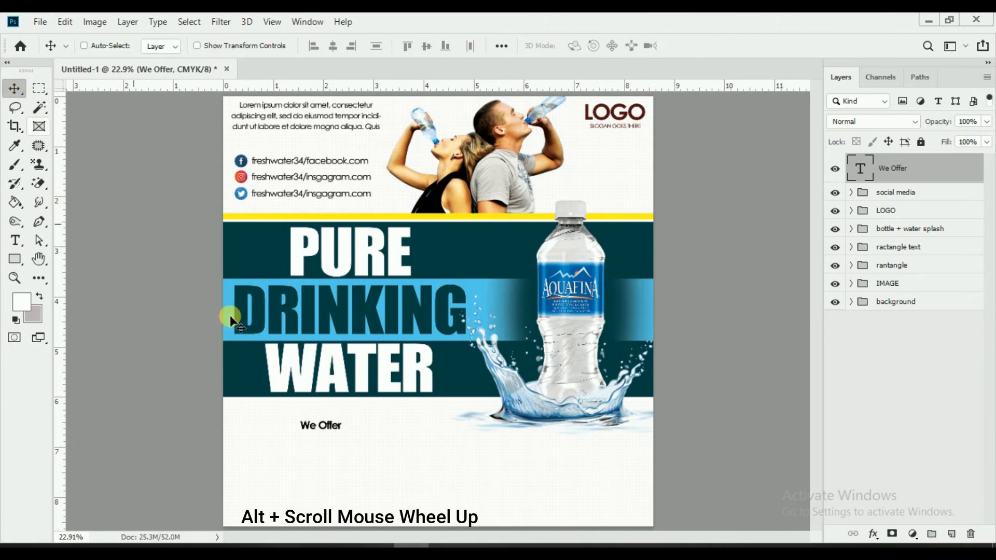
Step: Nudge the We Offer text slightly up and to the right
scroll(488, 460, up, 1)
scroll(485, 409, down, 3)
scroll(459, 373, up, 1)
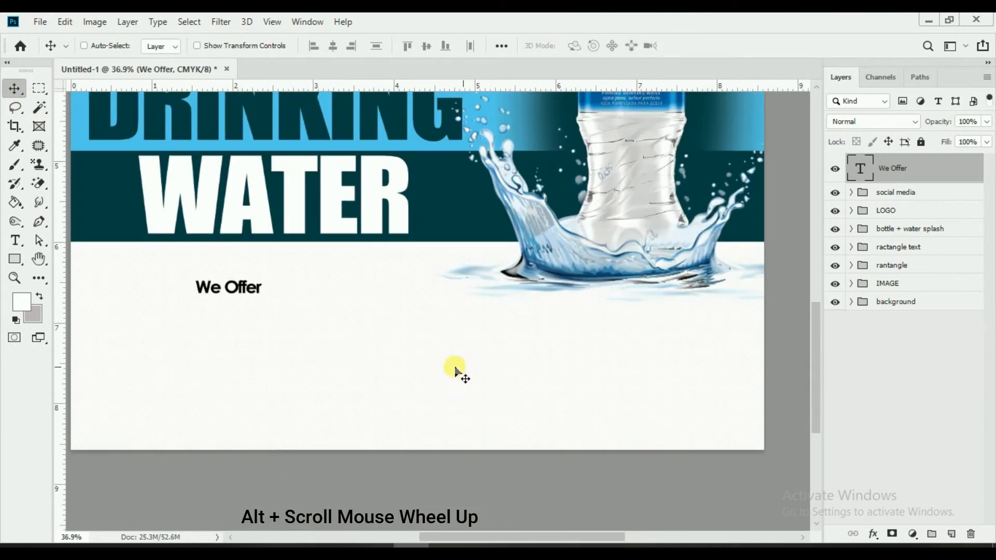
drag(266, 323, 297, 302)
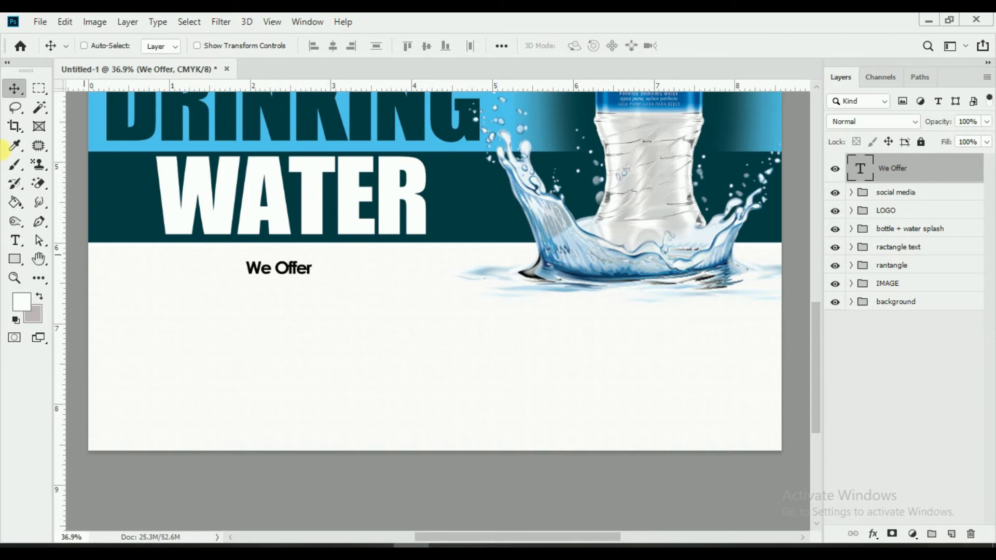
Step: Draw a rounded rectangle around We Offer with header-teal fill and 0 px stroke, placed beneath the text
click(14, 259)
click(15, 259)
click(94, 271)
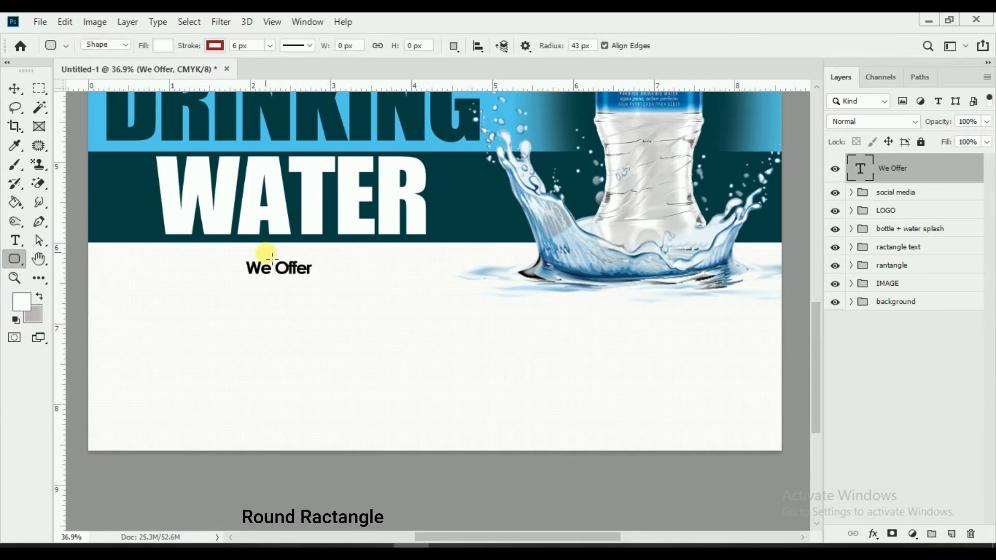
drag(239, 257, 318, 279)
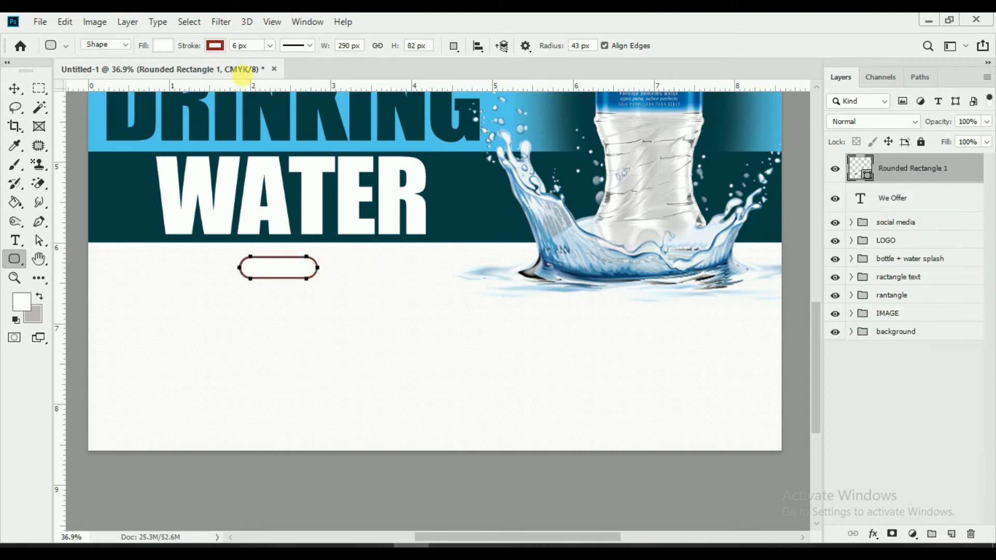
click(161, 47)
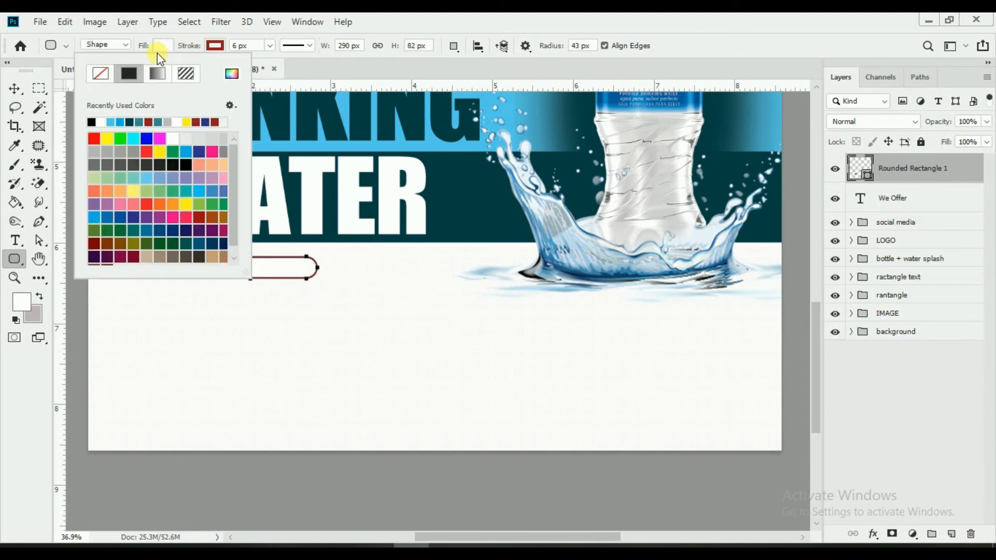
click(232, 74)
click(453, 202)
click(838, 283)
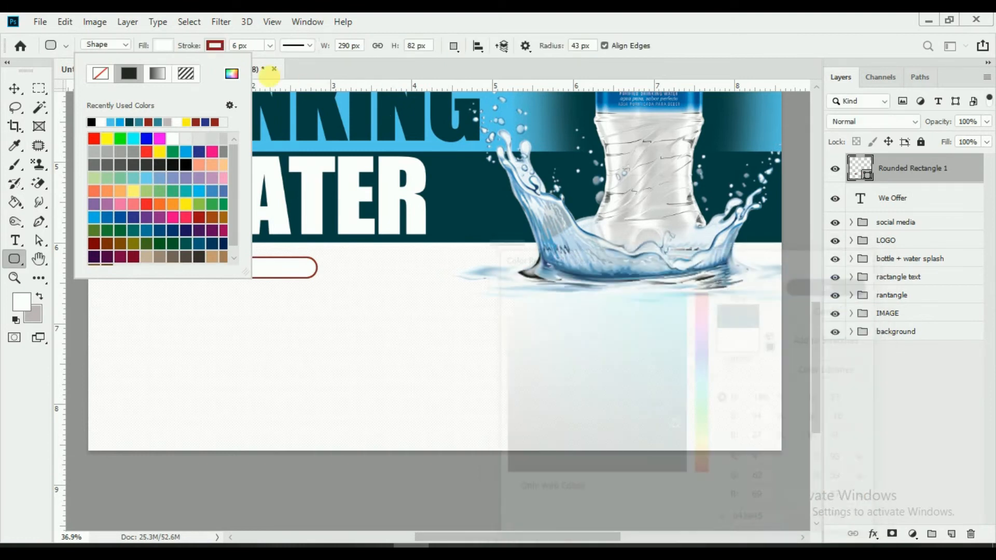
drag(189, 45, 104, 56)
click(15, 89)
drag(940, 182, 933, 217)
Step: Recolour the We Offer text white, sampled from the WATER lettering
click(893, 169)
click(15, 240)
click(256, 271)
drag(256, 270, 529, 110)
click(583, 45)
drag(367, 202, 382, 178)
click(808, 283)
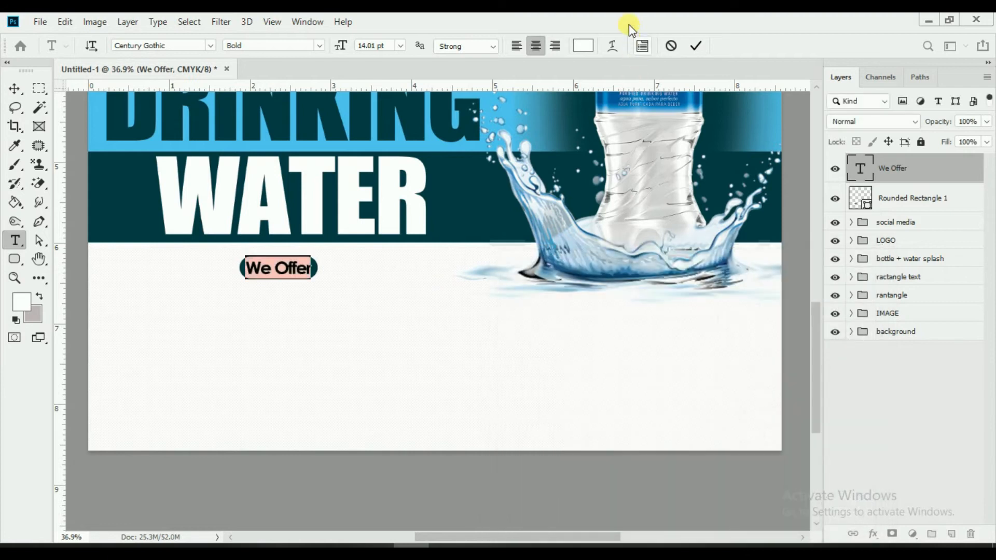
click(696, 45)
click(888, 198)
Step: Widen the teal pill evenly on both sides with Free Transform
key(v)
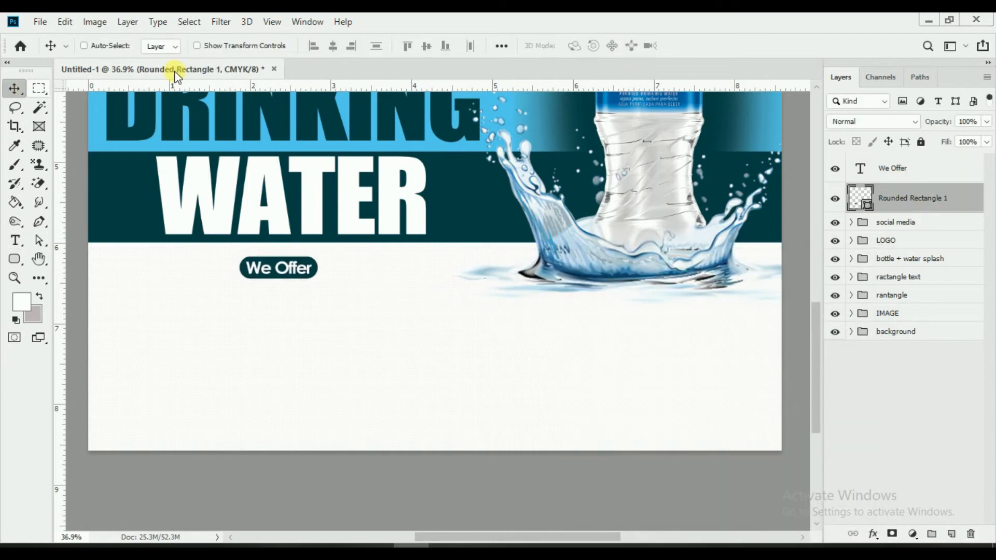
mouse_move(320, 272)
mouse_down()
mouse_move(330, 267)
mouse_move(283, 285)
mouse_move(337, 267)
mouse_up()
click(700, 47)
Step: Enlarge the We Offer text to 16.01 pt and centre it on the pill
click(891, 163)
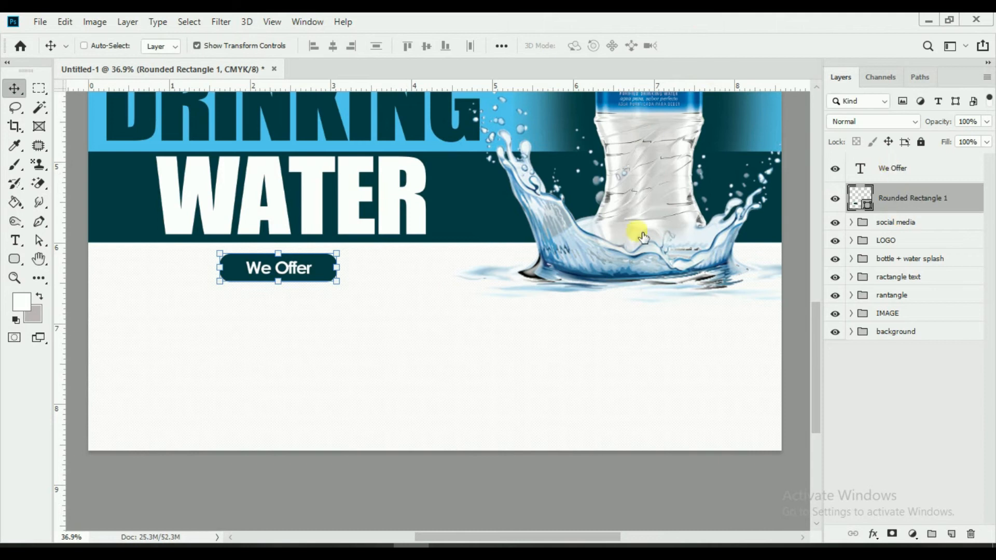
click(15, 240)
click(280, 263)
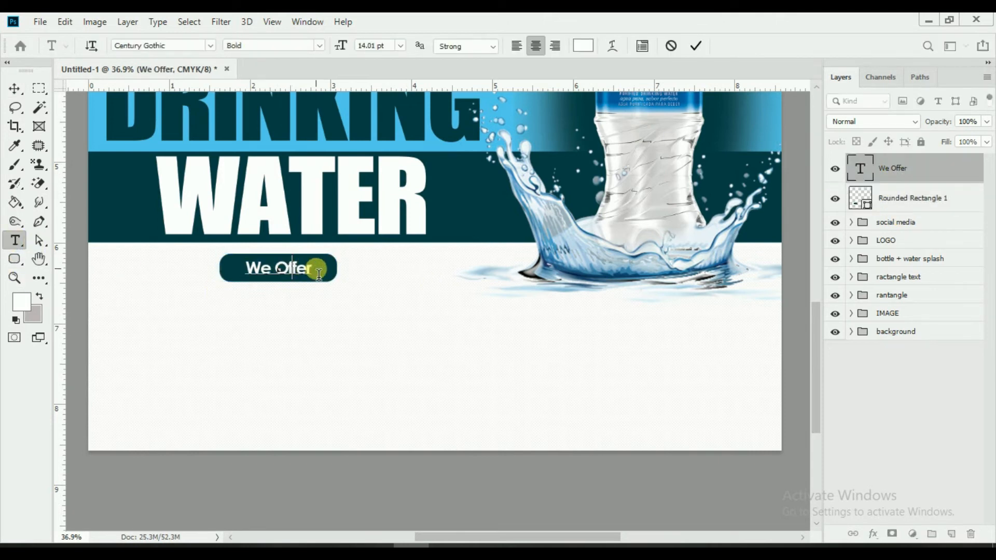
drag(317, 268, 196, 251)
drag(347, 44, 348, 45)
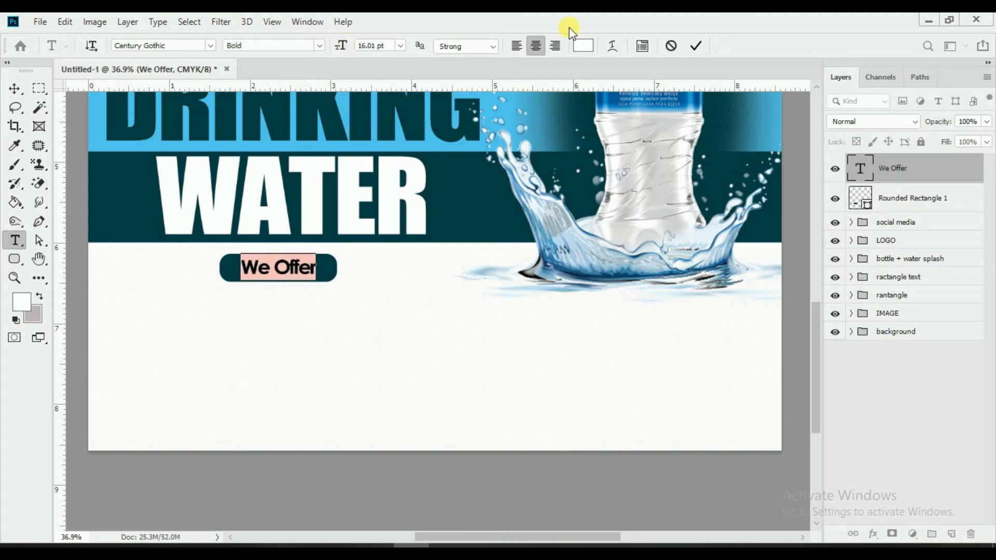
click(698, 46)
click(14, 89)
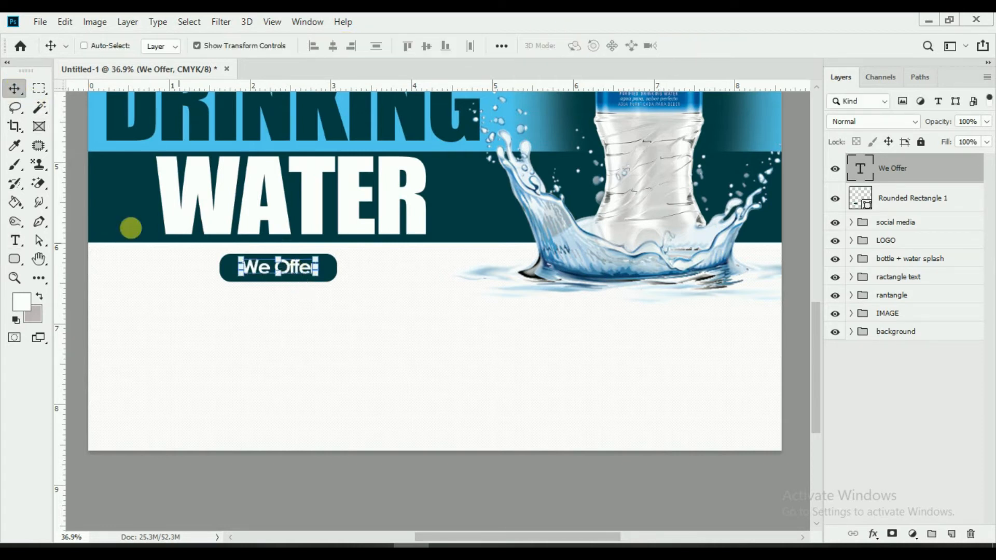
click(197, 46)
drag(372, 316, 371, 316)
Step: Tighten the letter spacing of We Offer in the Character panel
click(14, 240)
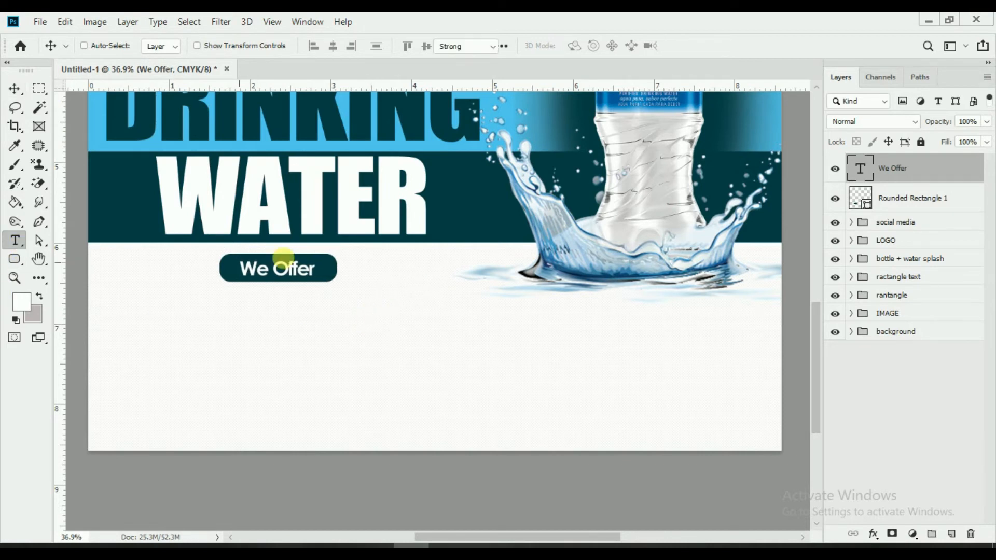
click(282, 258)
key(ctrl+a)
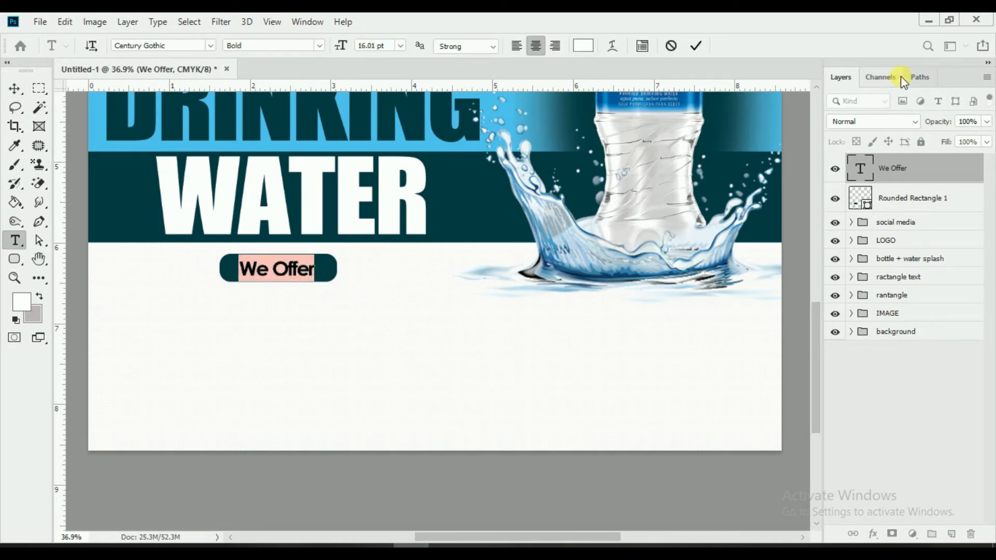
click(648, 49)
click(958, 121)
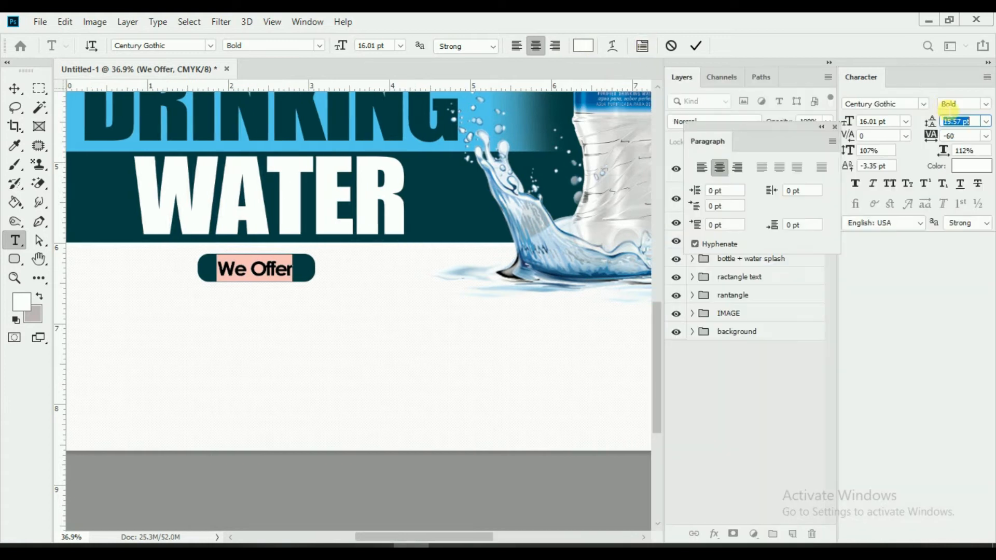
drag(934, 136, 932, 137)
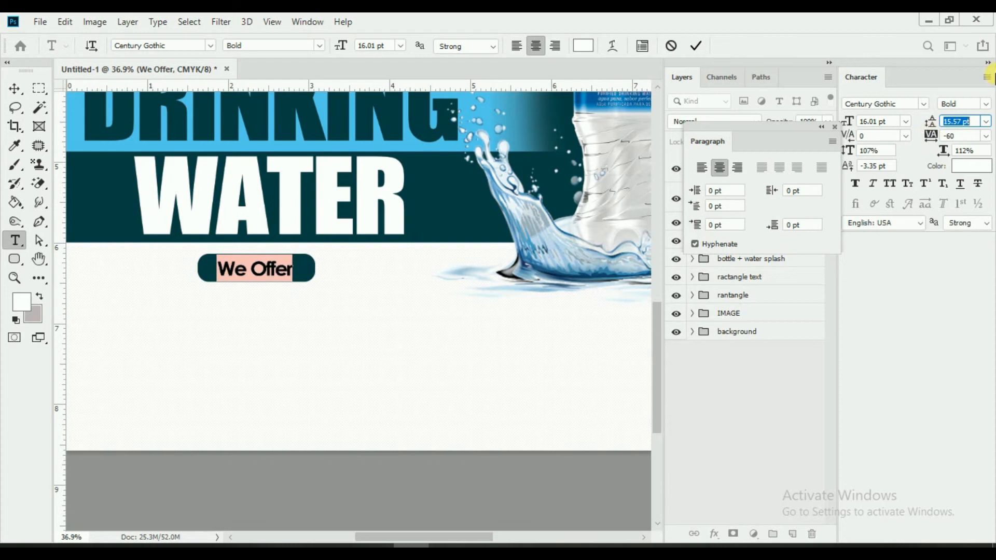
click(987, 77)
click(907, 377)
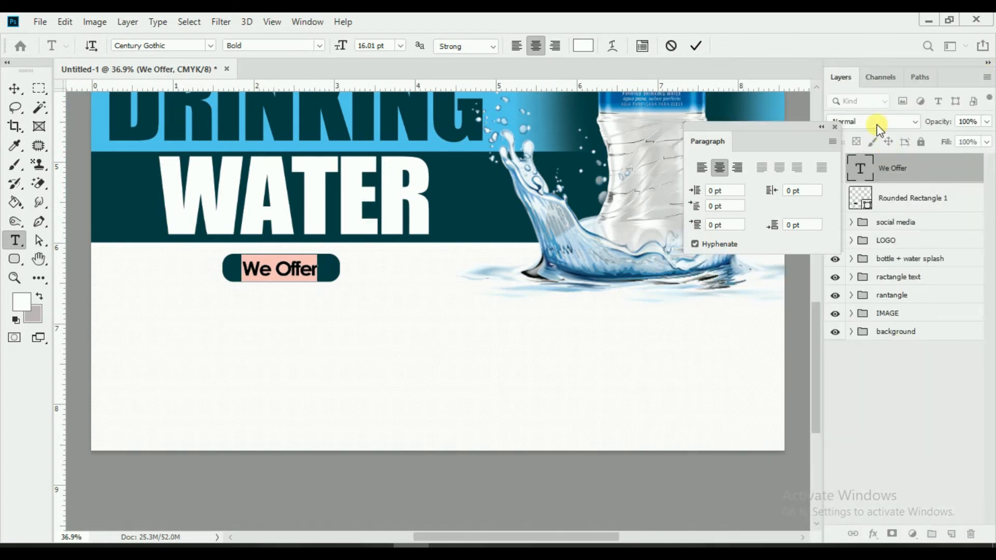
click(835, 126)
click(696, 45)
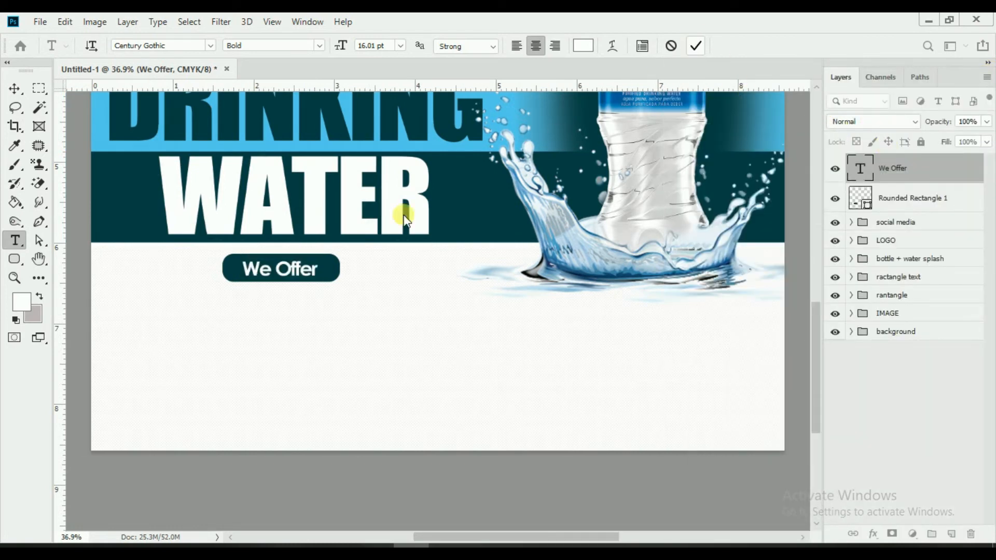
click(13, 89)
Step: Fit the flyer in view and move the We Offer pill and its text slightly up
key(ctrl+0)
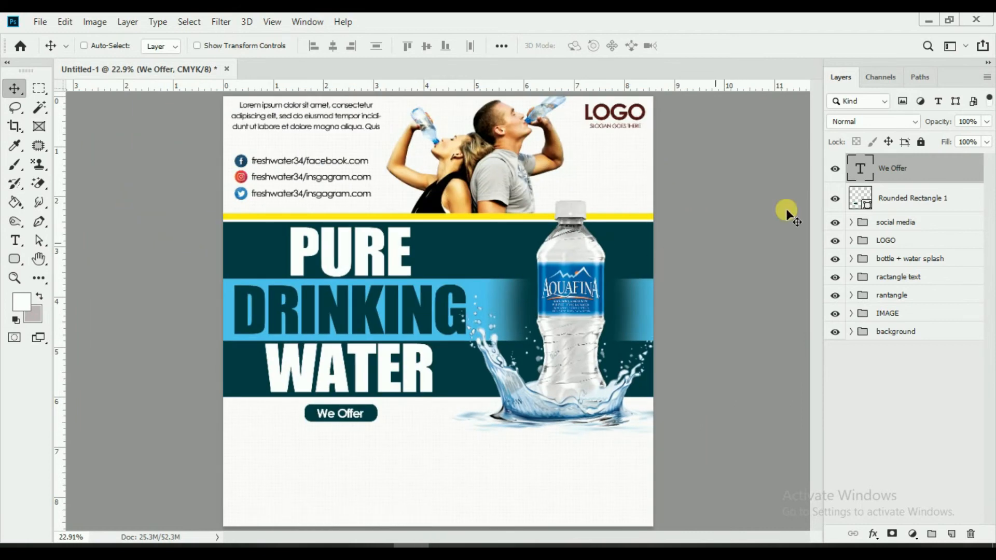
ctrl+click(962, 204)
drag(491, 430, 492, 428)
Step: Draw a wide rounded box below the pill with no fill and a dark 8 px stroke
click(15, 259)
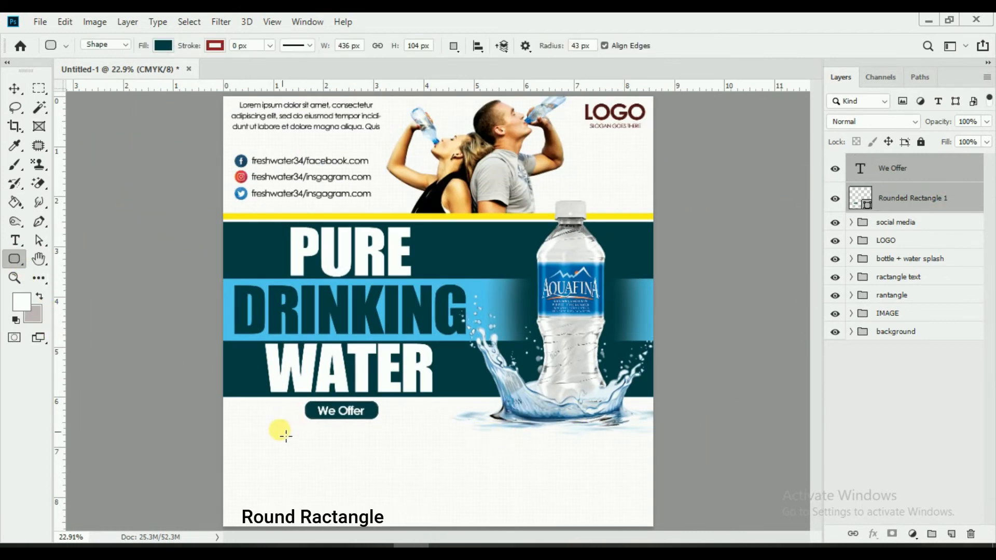
drag(244, 412, 396, 465)
drag(444, 474, 465, 474)
click(162, 45)
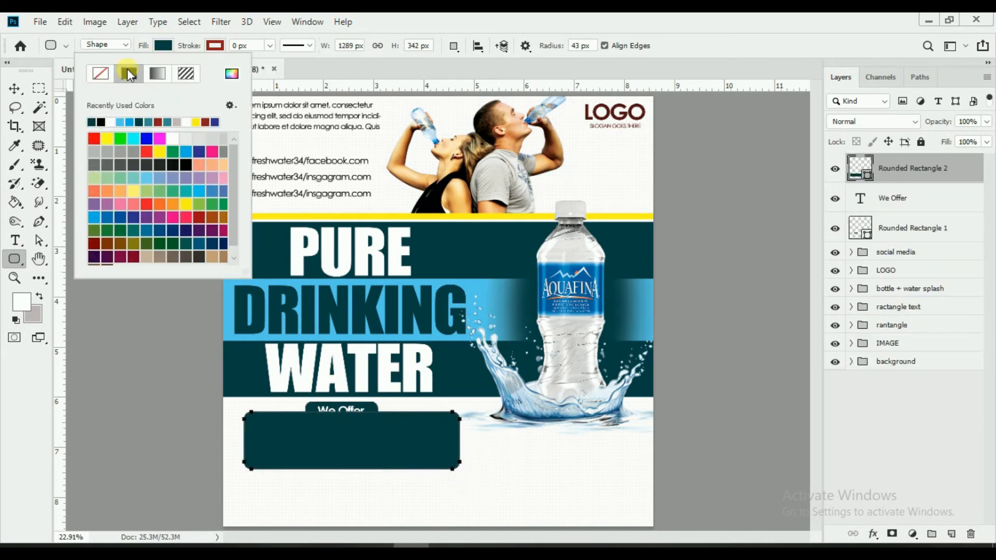
click(100, 73)
drag(189, 45, 203, 48)
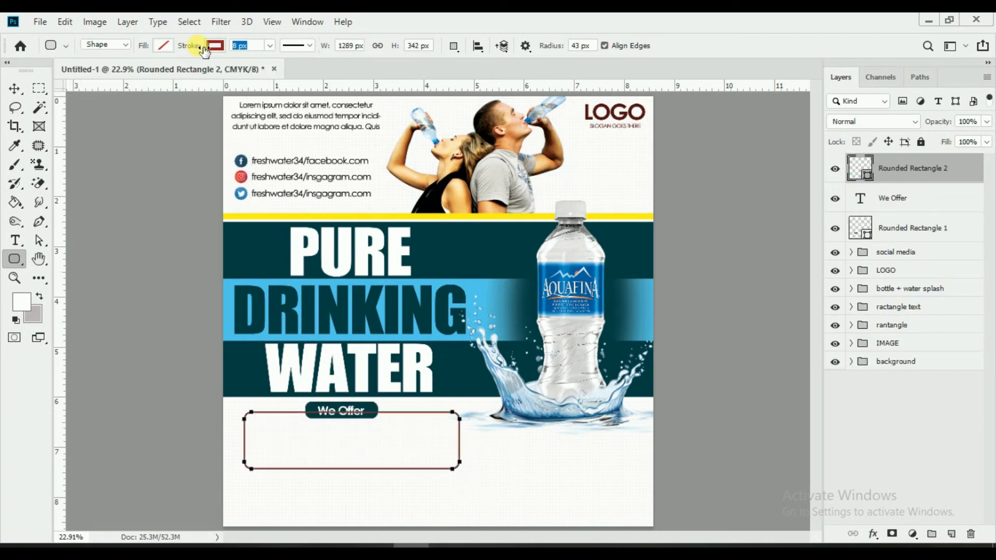
click(216, 45)
click(155, 128)
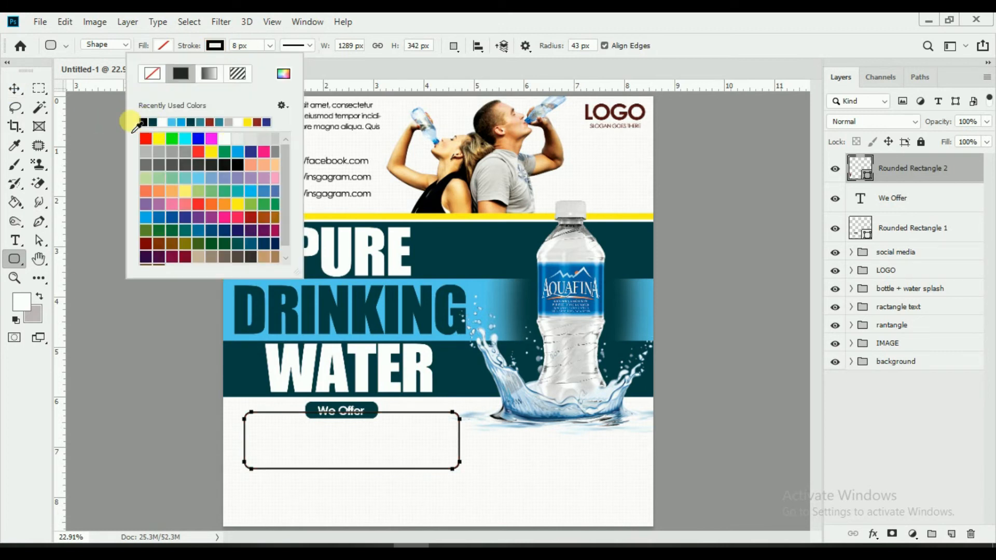
Step: With the Move tool, nudge Rounded Rectangle 2 up a few pixels under the We Offer pill
click(5, 92)
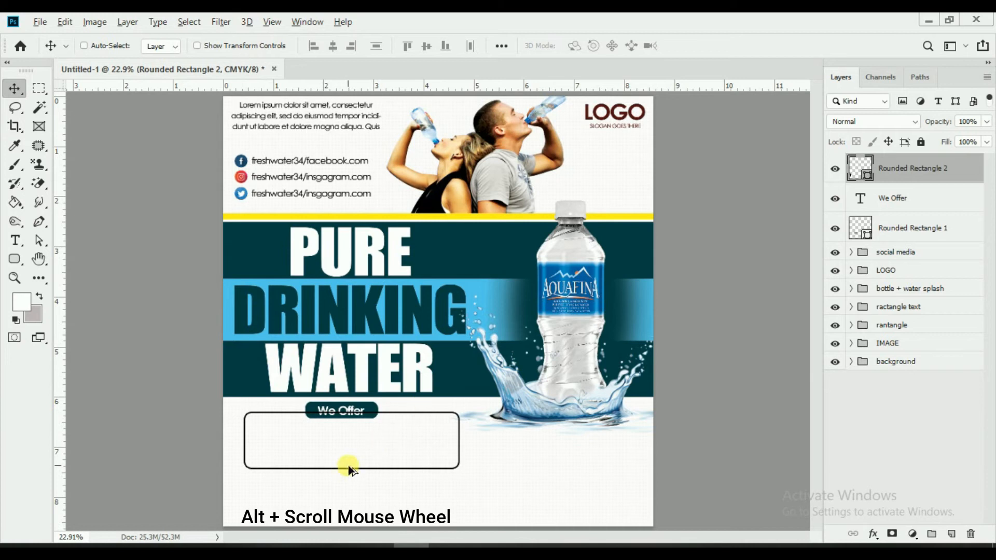
scroll(348, 465, up, 2)
scroll(352, 416, down, 2)
scroll(347, 416, up, 1)
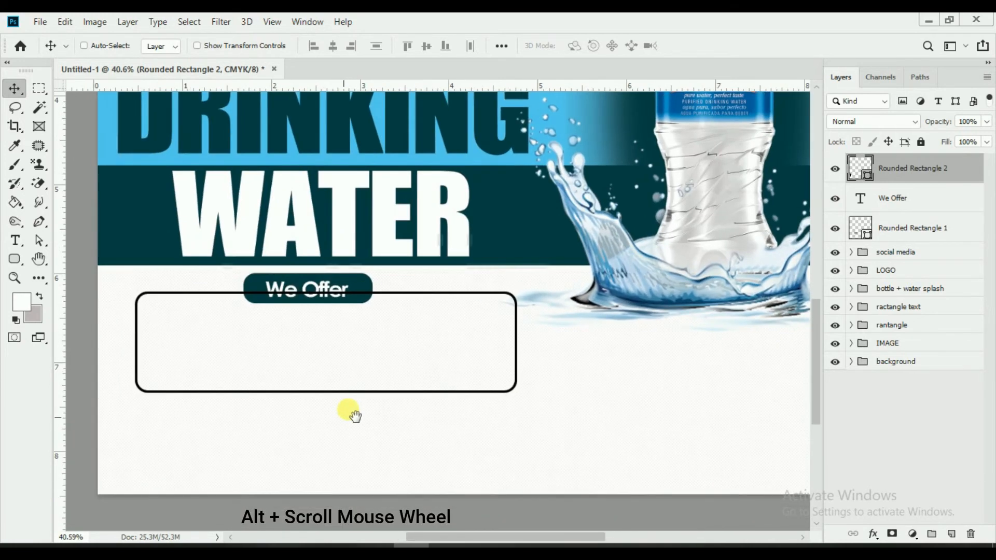
drag(385, 384, 385, 379)
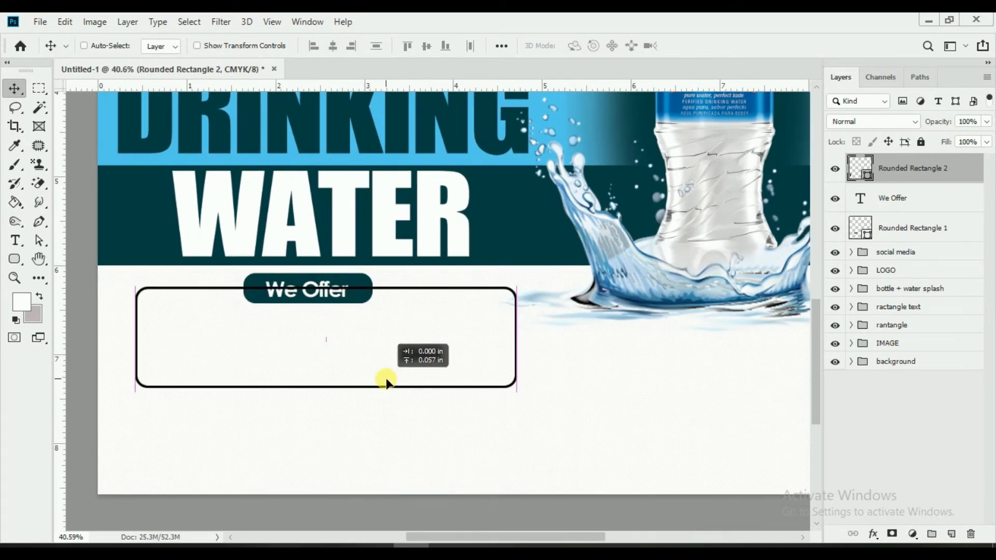
Step: Mask Rounded Rectangle 2, paint out its top border behind We Offer, and fit the flyer in view
click(892, 534)
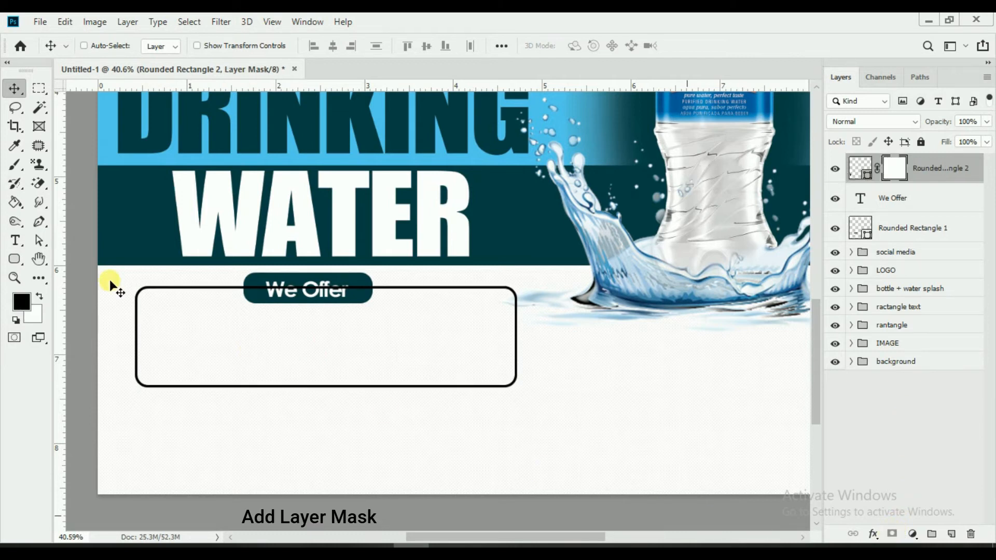
click(15, 164)
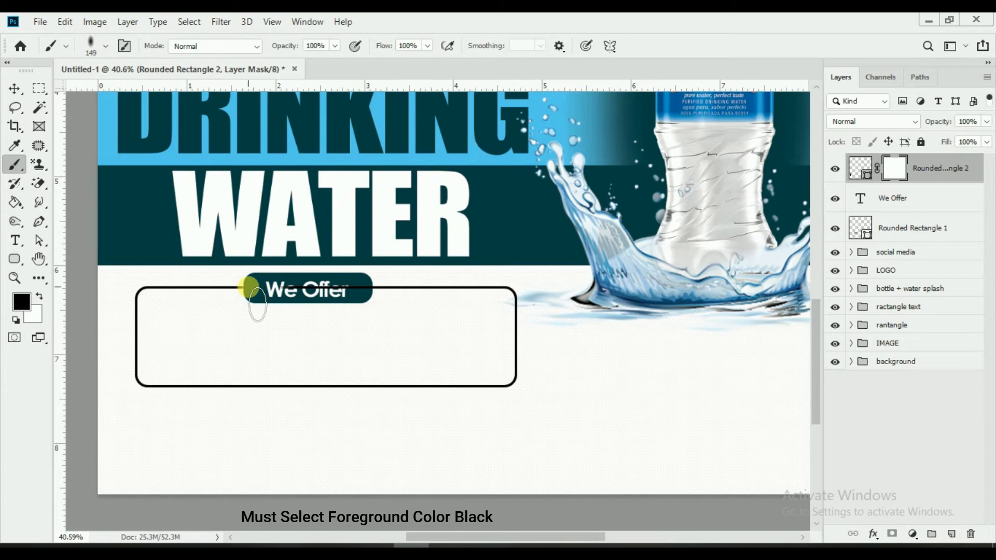
mouse_move(249, 287)
mouse_down()
mouse_move(371, 288)
mouse_move(324, 296)
mouse_move(250, 288)
mouse_up()
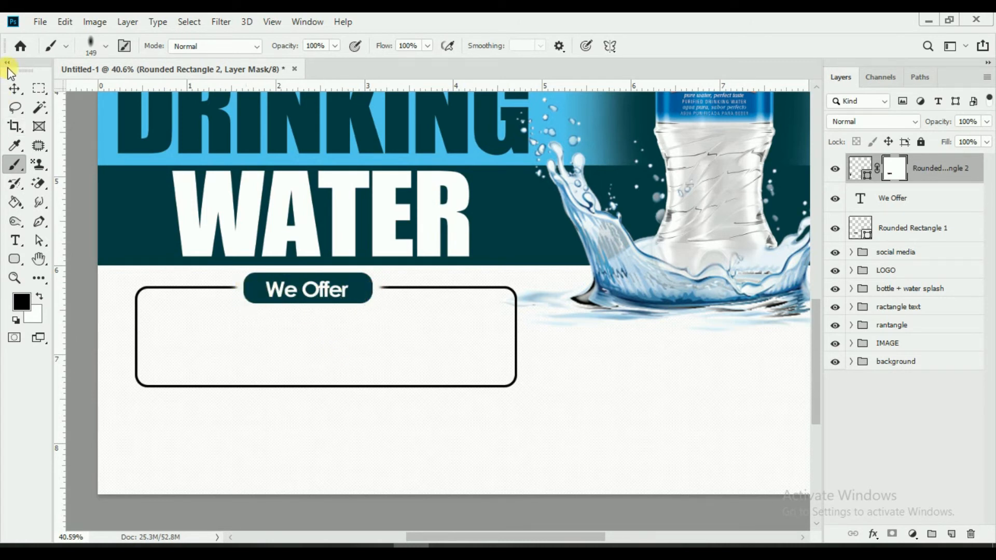
click(14, 88)
key(ctrl+0)
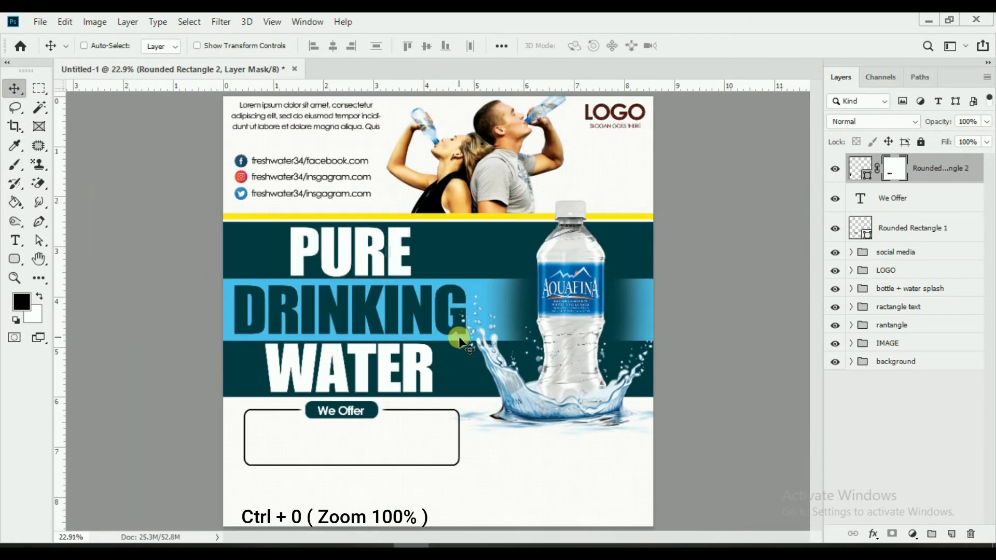
Step: Add a Lorem ipsum placeholder paragraph at 12.01 pt inside the rounded frame
click(15, 239)
click(254, 418)
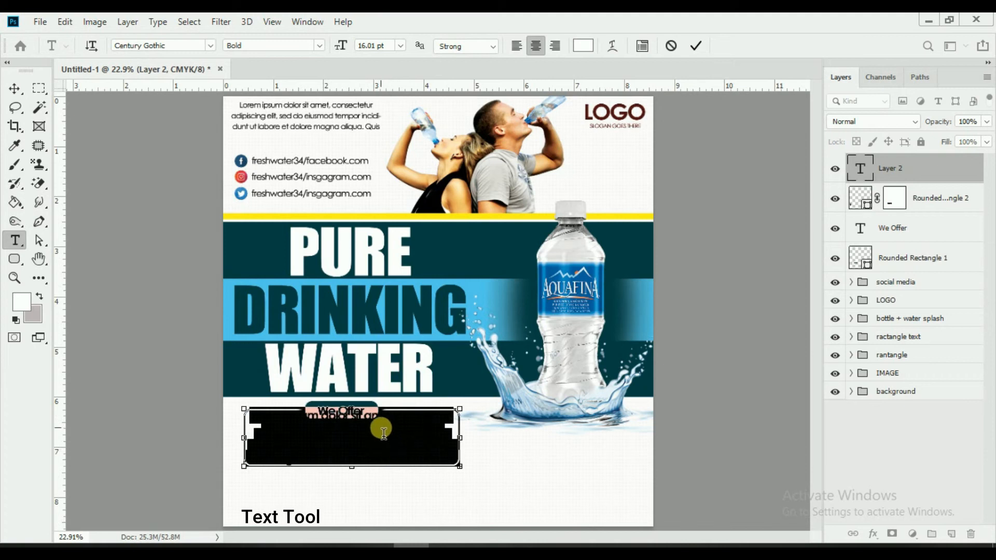
click(670, 46)
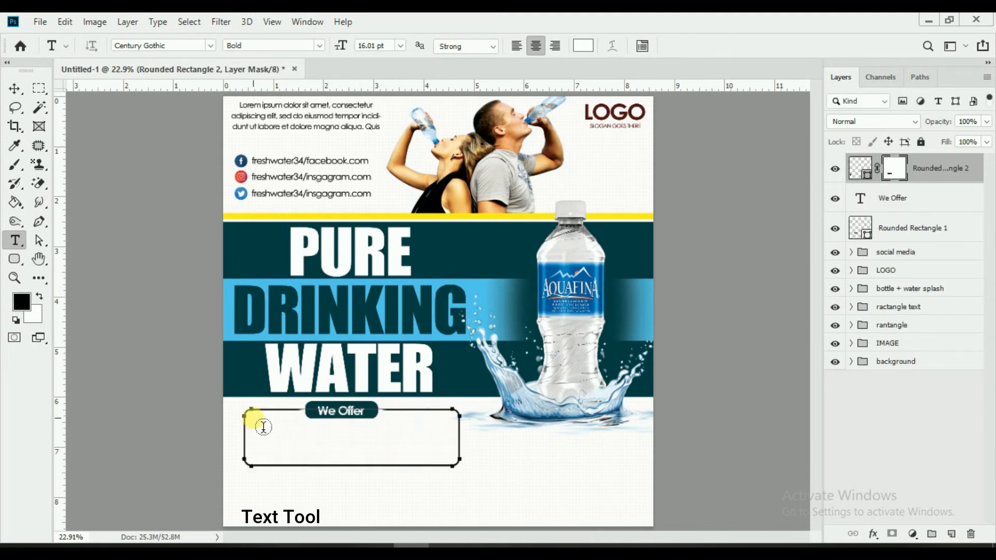
click(288, 440)
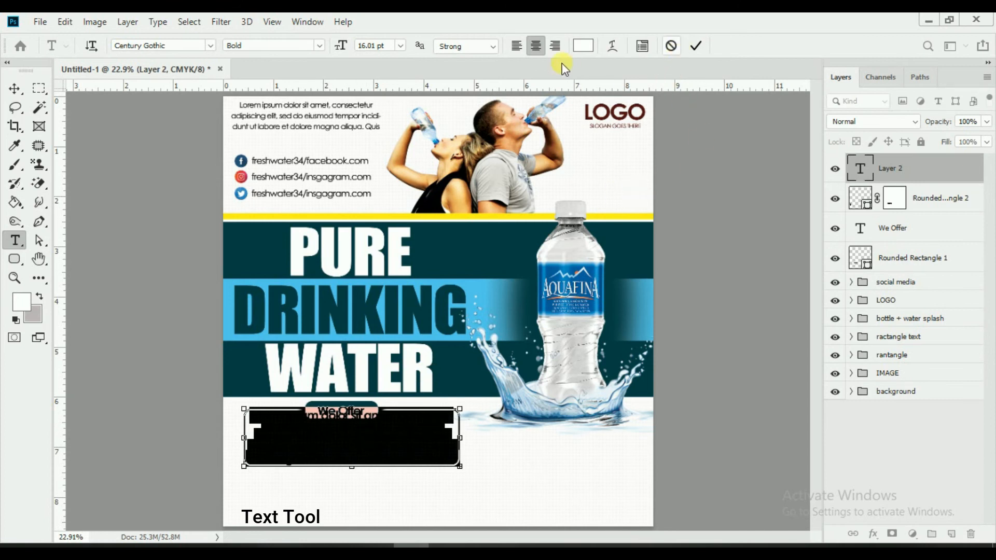
drag(346, 49, 344, 47)
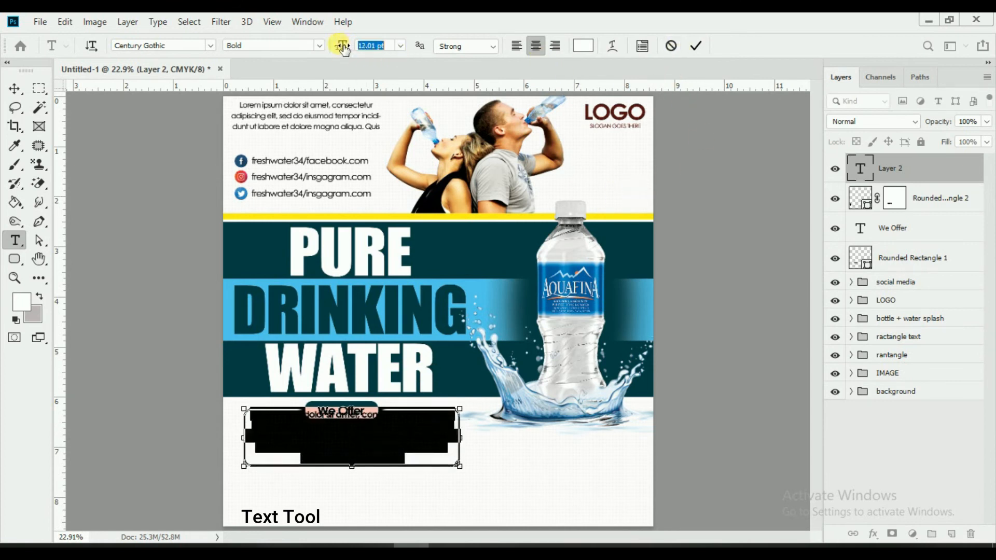
click(695, 46)
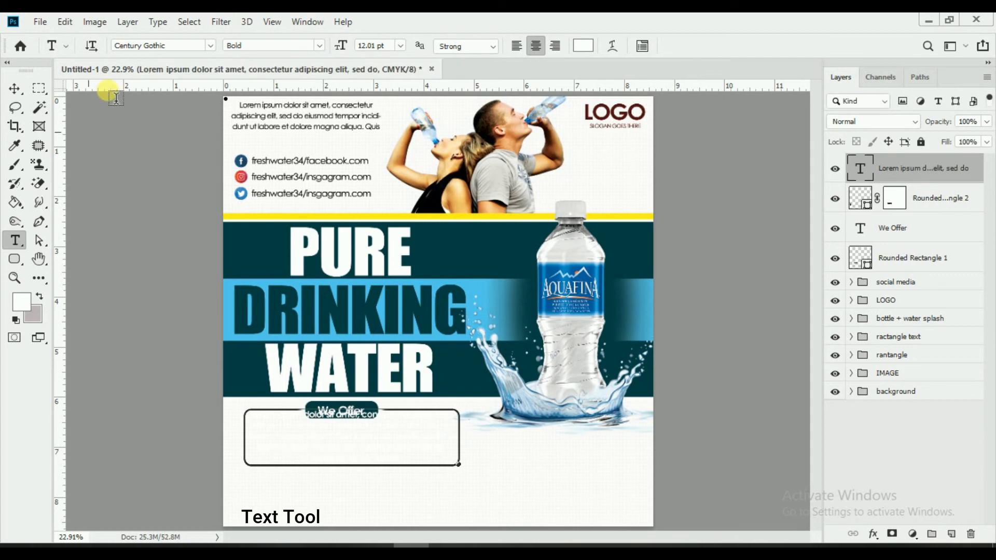
Step: Make the whole paragraph black and Regular weight
click(379, 452)
key(ctrl+a)
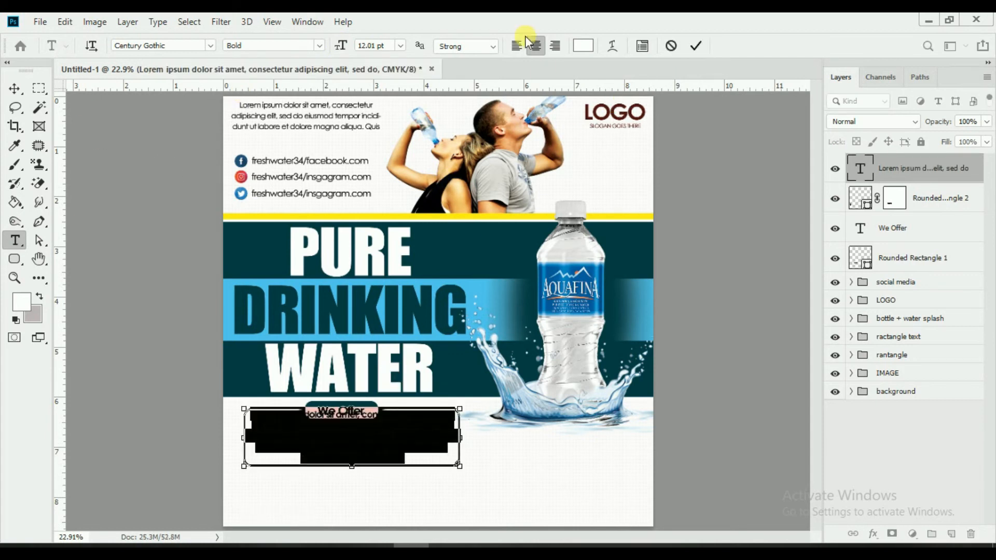
click(574, 52)
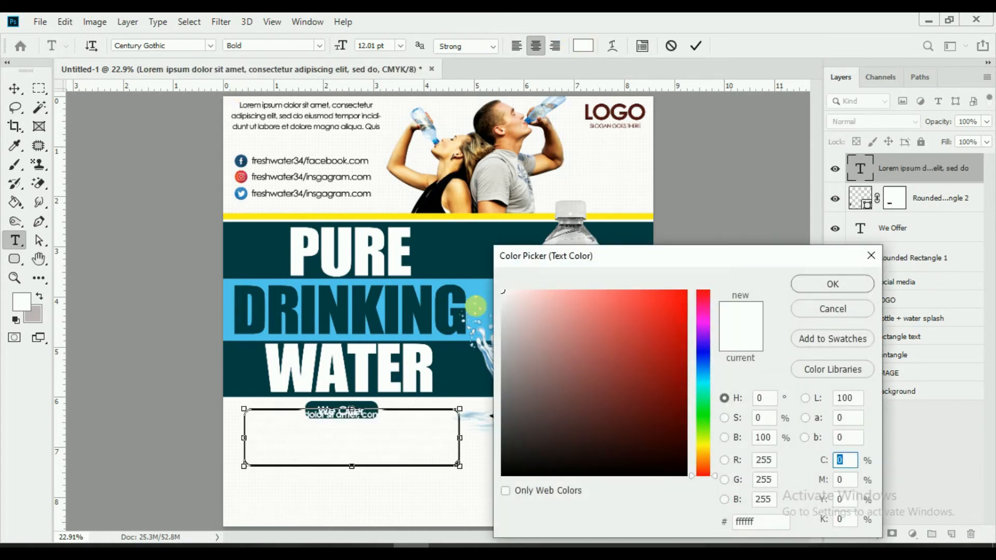
click(449, 262)
drag(525, 374, 729, 512)
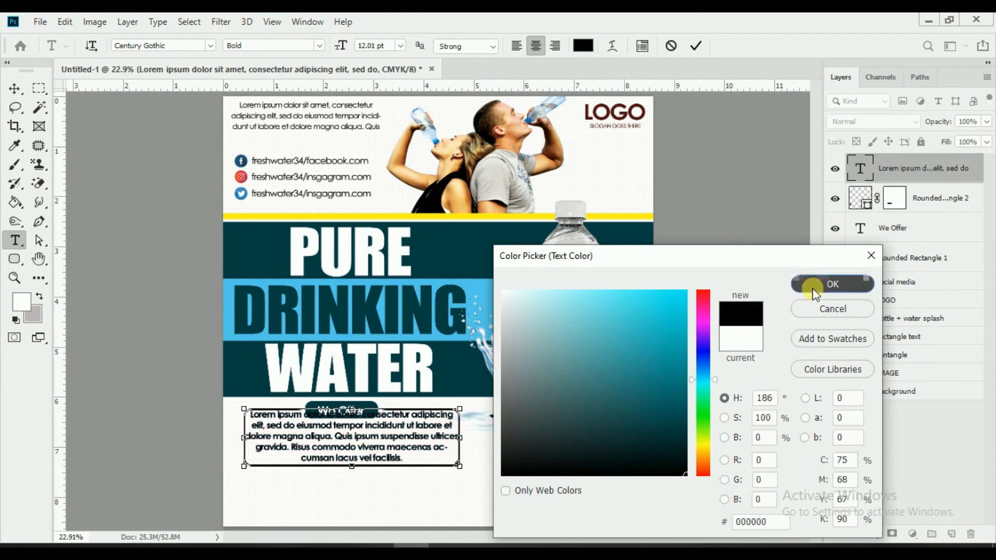
click(805, 283)
click(319, 45)
click(254, 60)
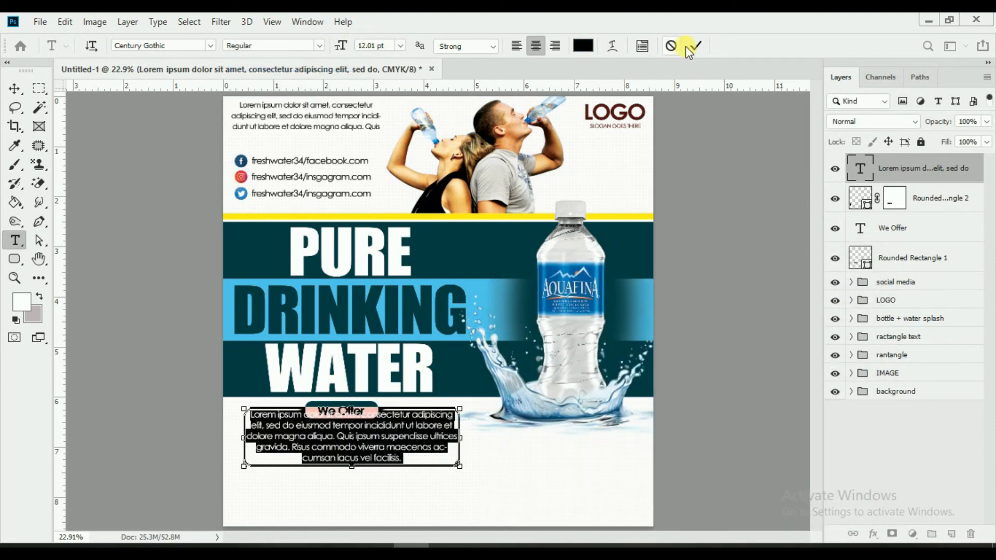
click(690, 48)
Step: Move the paragraph down inside the frame and shorten its text box from the bottom
click(14, 89)
drag(344, 427, 353, 441)
click(14, 240)
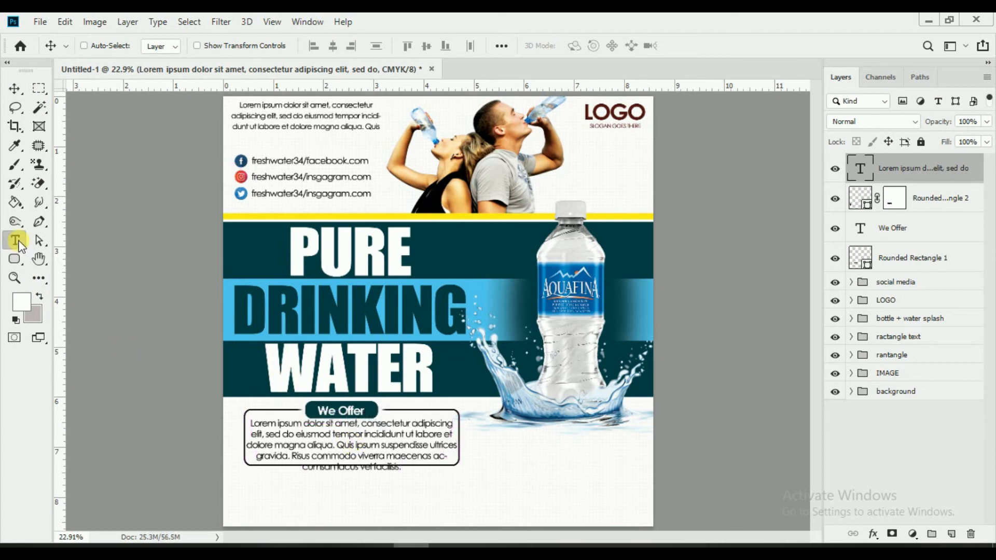
click(355, 472)
drag(352, 482, 353, 462)
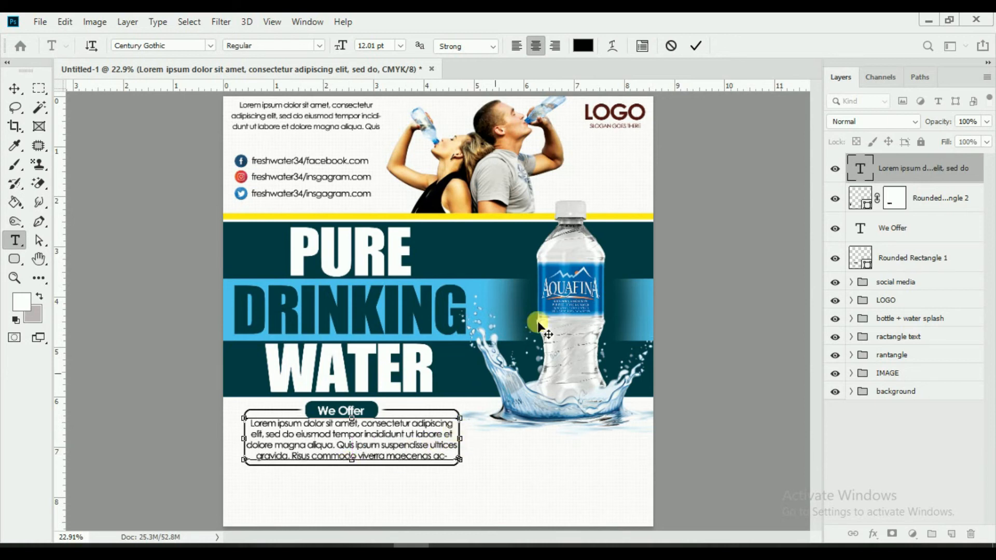
click(700, 48)
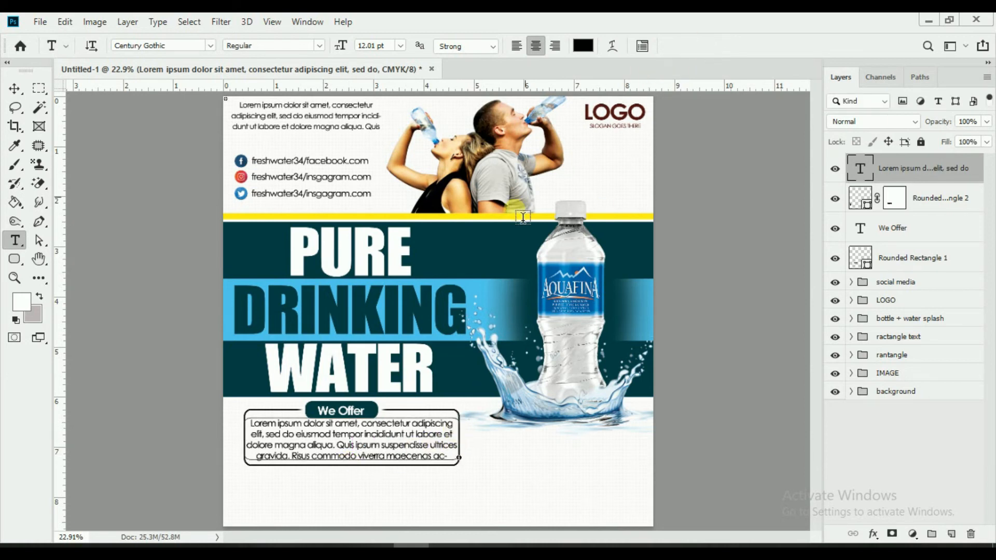
key(v)
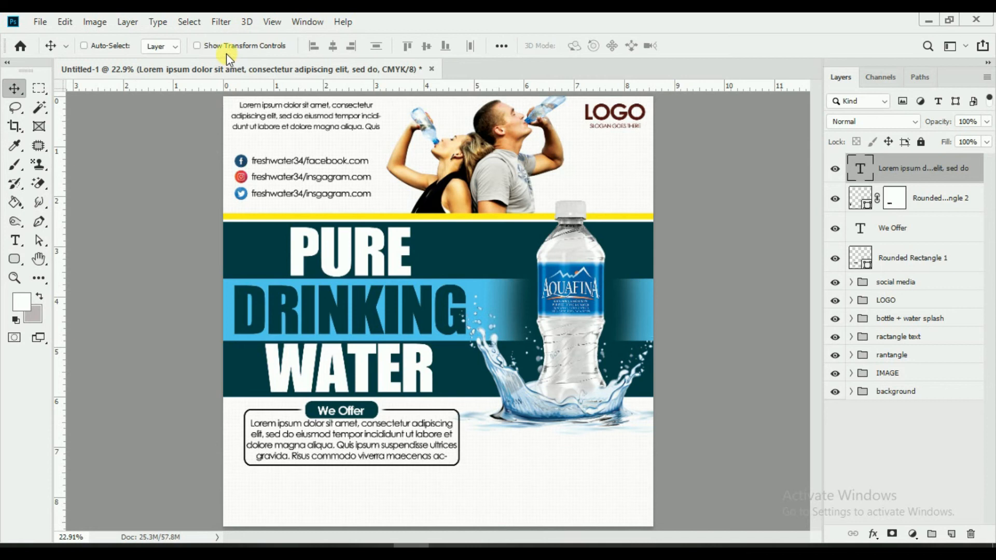
Step: Shrink the paragraph text to 9.01 pt and nudge it down and right inside the frame
click(14, 243)
click(344, 444)
key(ctrl+a)
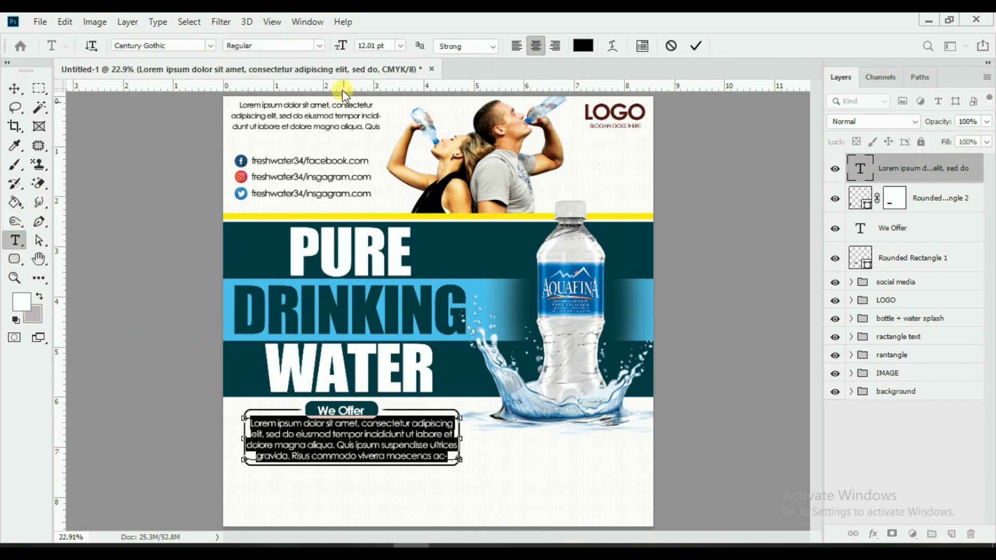
drag(345, 46, 342, 46)
click(696, 45)
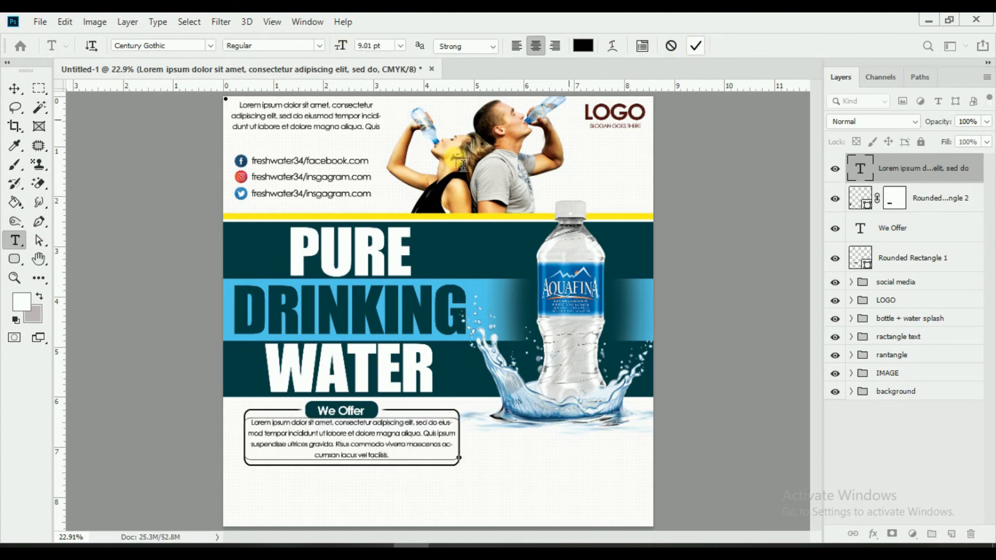
click(14, 89)
click(399, 441)
drag(400, 439, 399, 440)
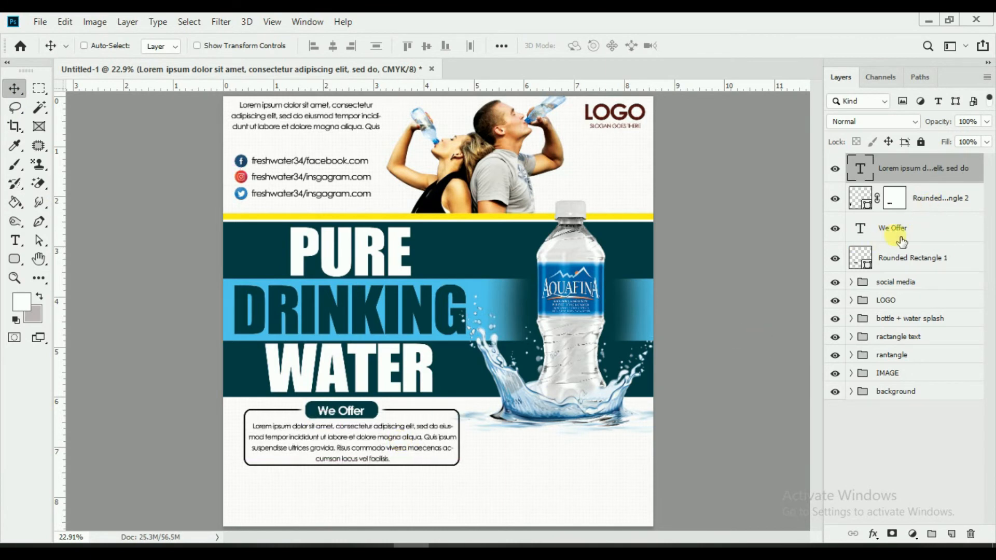
Step: Group Rounded Rectangle 2, We Offer and Rounded Rectangle 1 as 'we offer'
ctrl+click(932, 210)
ctrl+click(933, 227)
ctrl+click(931, 262)
key(ctrl+g)
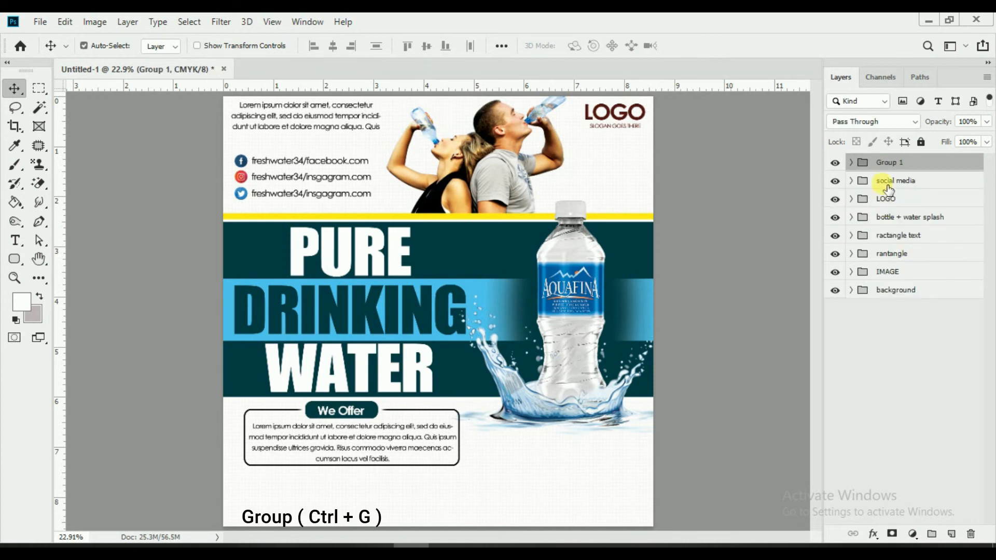
text(we of)
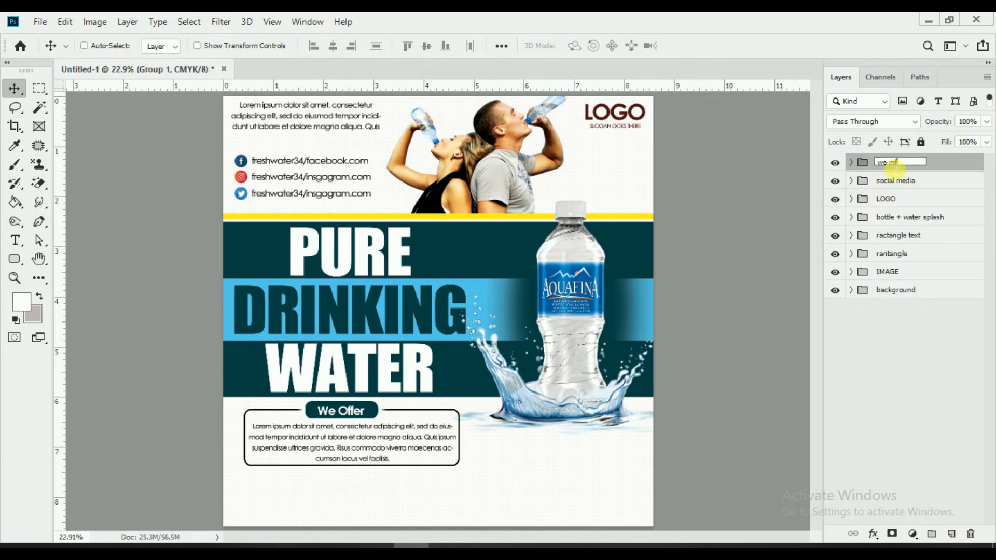
text(fer)
key(Return)
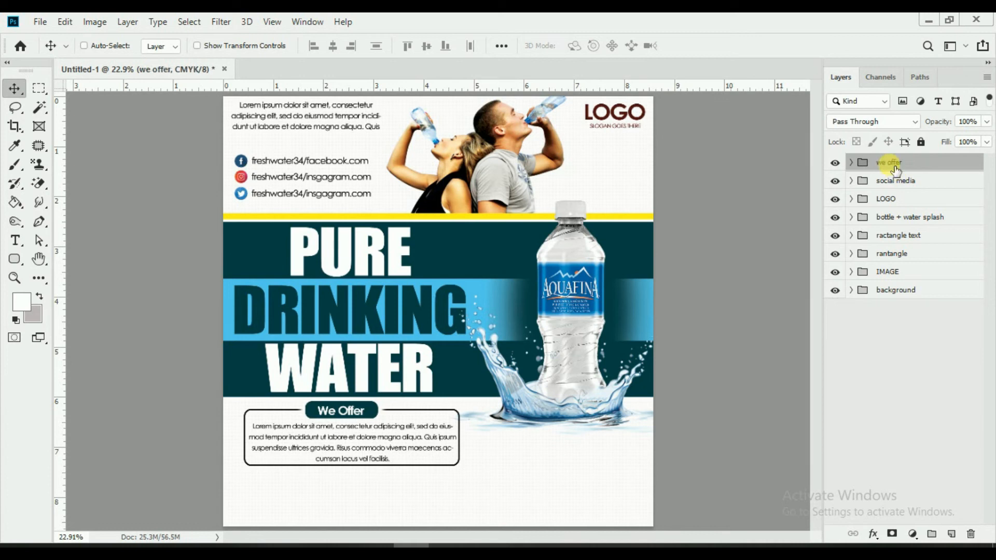
Step: Place Embedded the barcode PNG and scale it small into the bottom-left corner
click(37, 22)
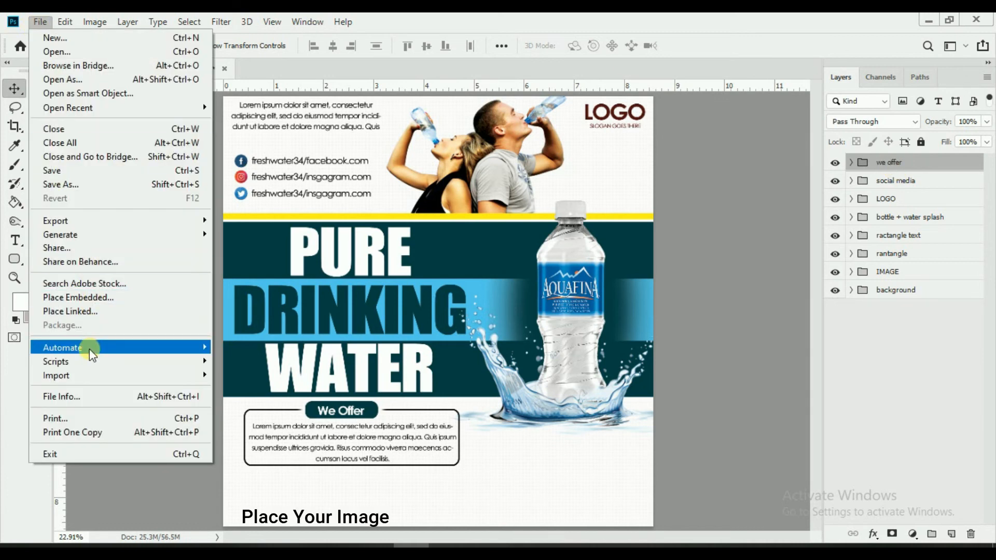
click(83, 300)
click(867, 513)
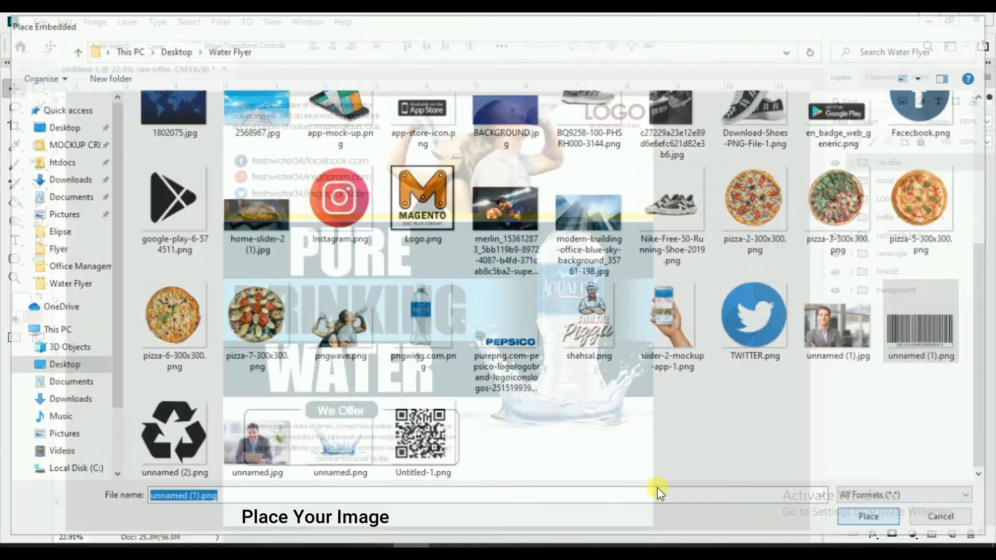
drag(620, 409, 275, 493)
click(556, 47)
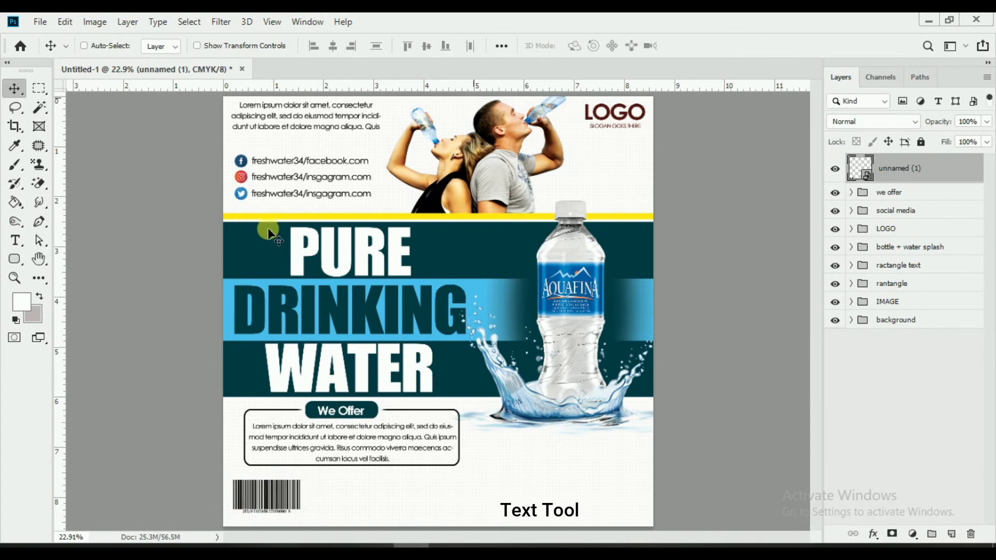
Step: Add a Lorem ipsum paragraph text box aligned beside the barcode
click(15, 240)
mouse_move(307, 483)
mouse_down()
mouse_move(330, 503)
mouse_move(482, 515)
mouse_up()
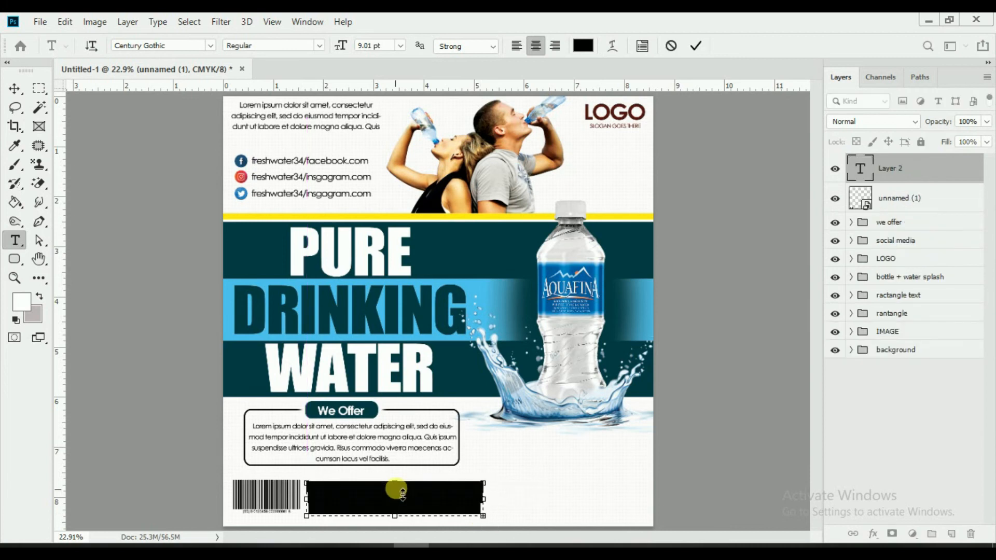
click(695, 46)
click(16, 89)
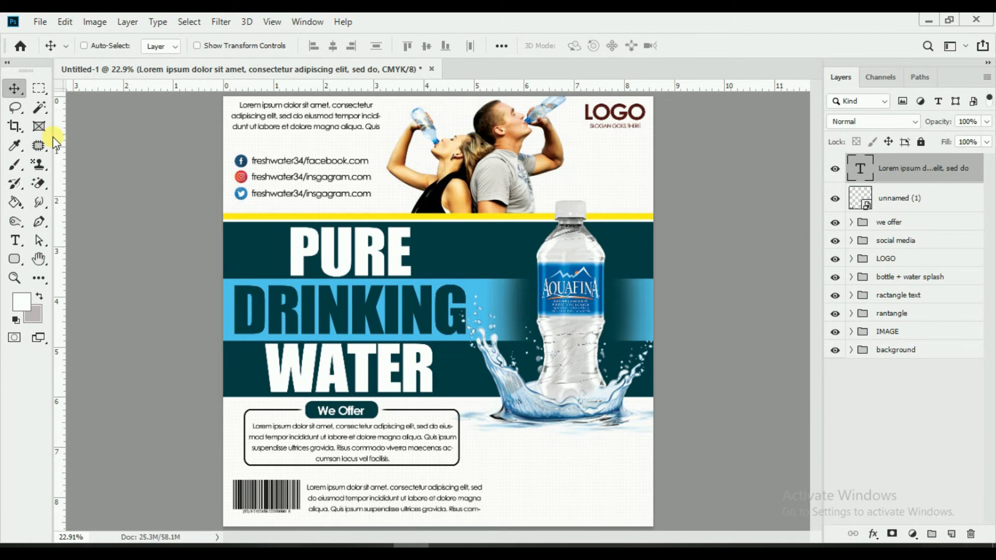
drag(448, 493, 453, 493)
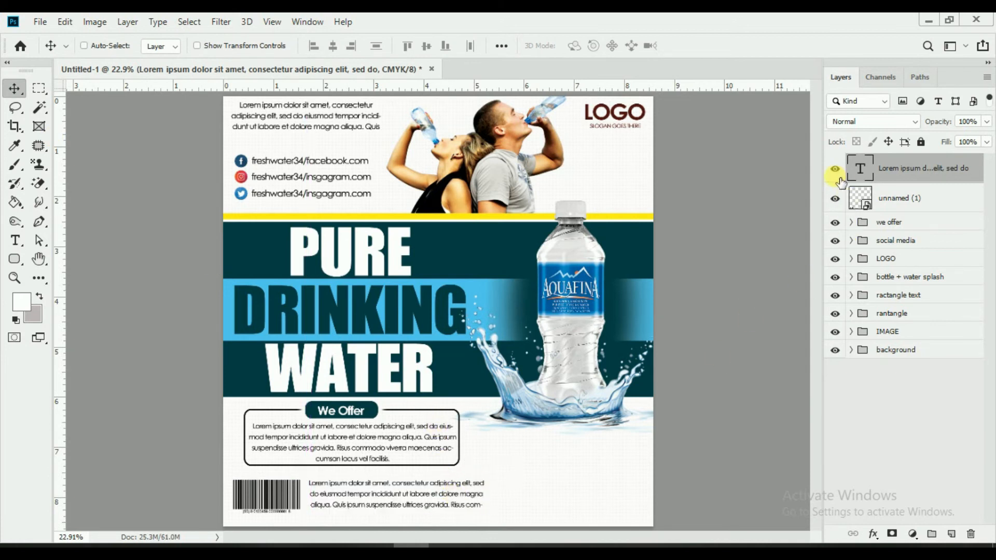
Step: Group the paragraph and barcode layers as 'barcode'
shift+click(895, 198)
key(ctrl+g)
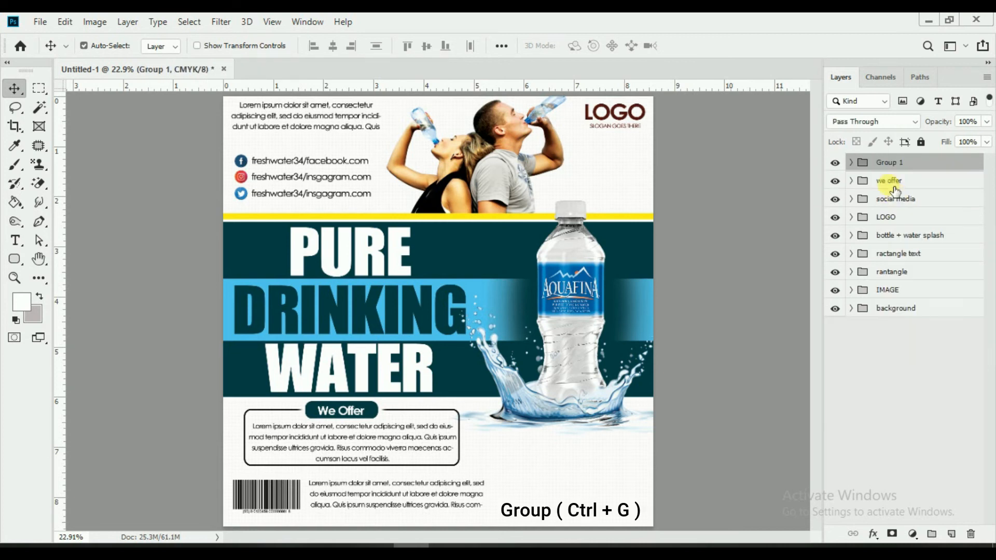
text(barcode)
key(Return)
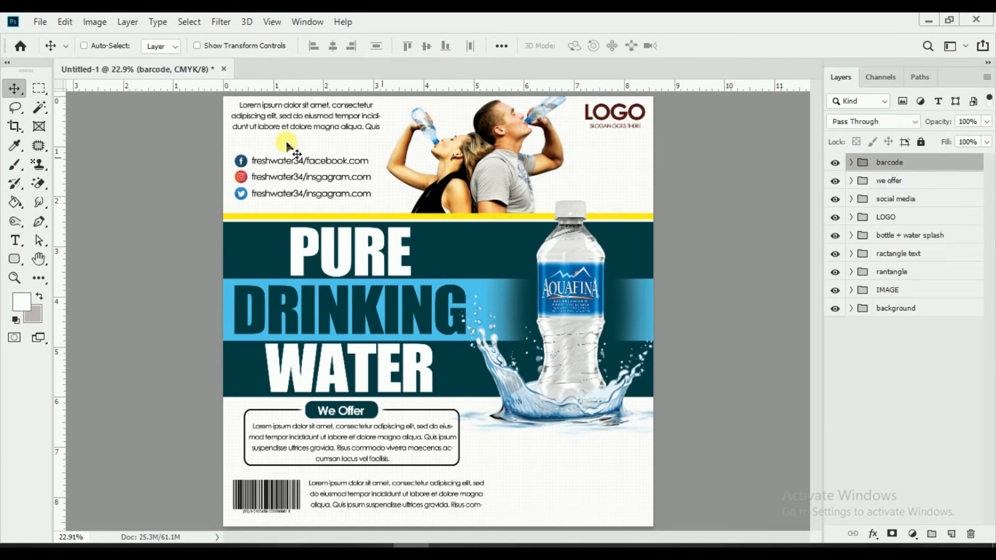
Step: Place Embedded the recycle symbol PNG and shrink it into the bottom-right corner
click(40, 21)
click(98, 295)
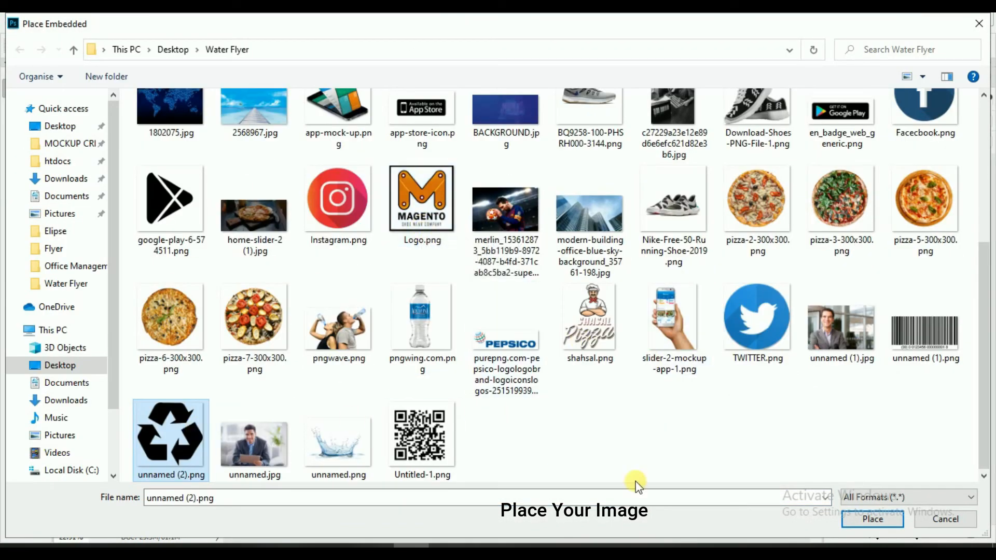
click(872, 519)
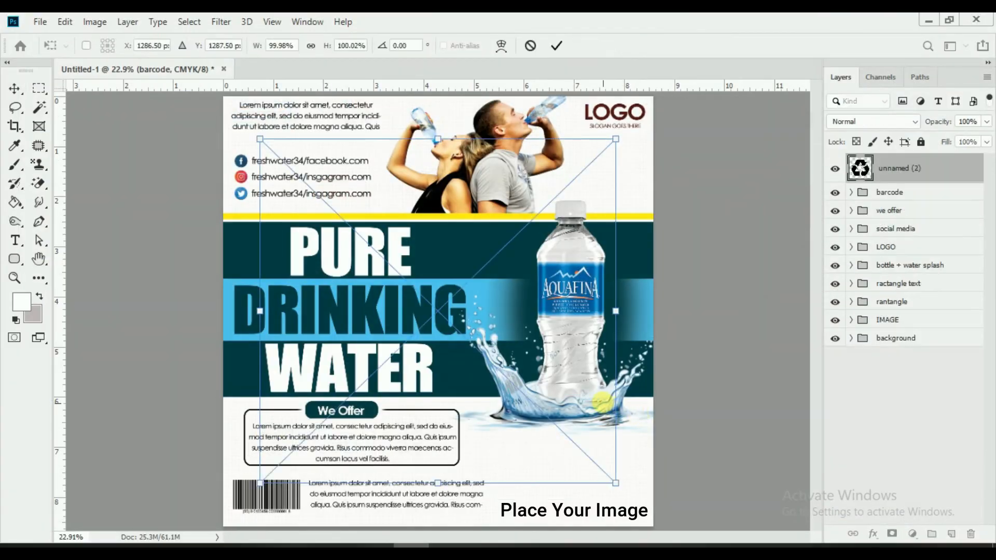
mouse_move(623, 485)
mouse_down()
mouse_move(540, 422)
mouse_move(459, 344)
mouse_move(451, 321)
mouse_move(625, 496)
mouse_up()
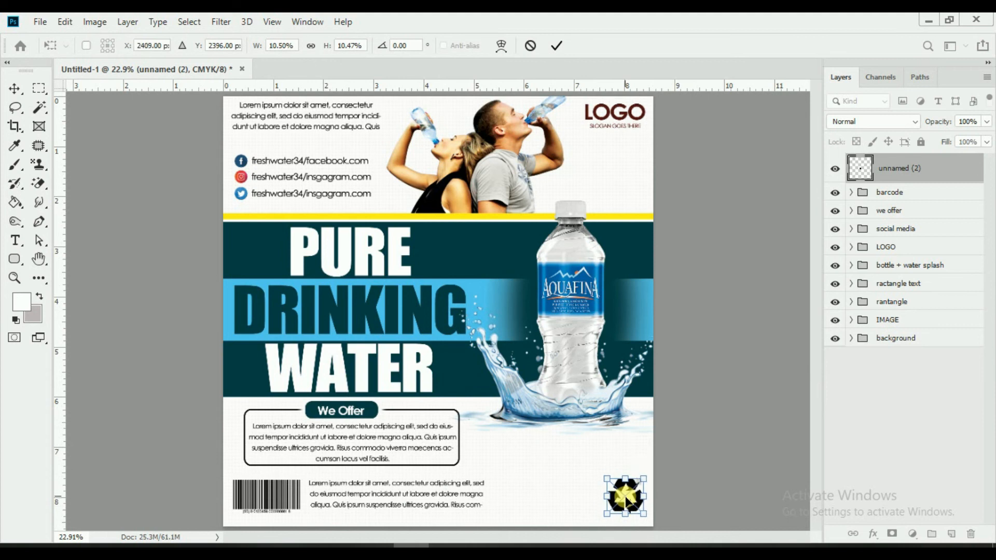
click(556, 47)
Step: Place Embedded the PepsiCo logo PNG and scale it down small
click(45, 22)
click(105, 294)
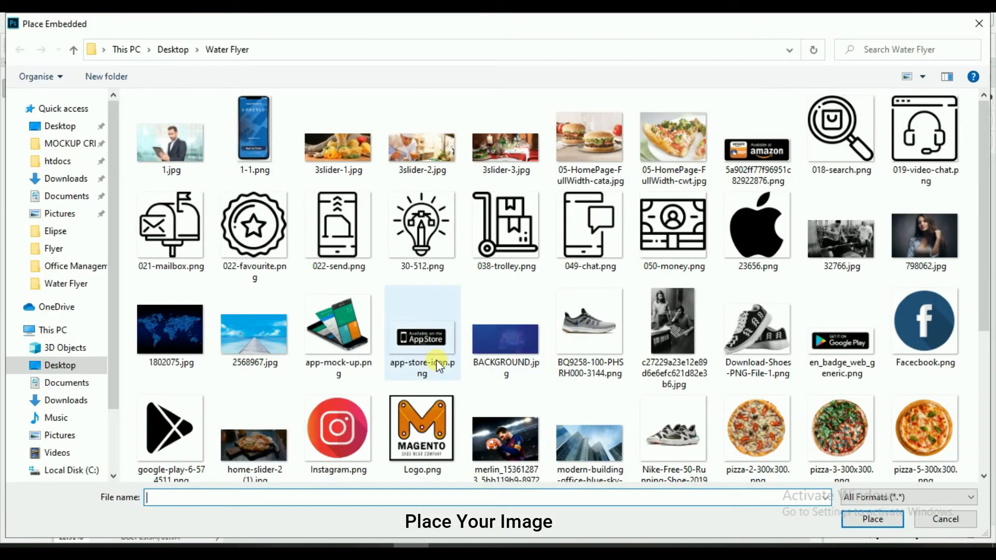
scroll(437, 359, down, 4)
click(435, 354)
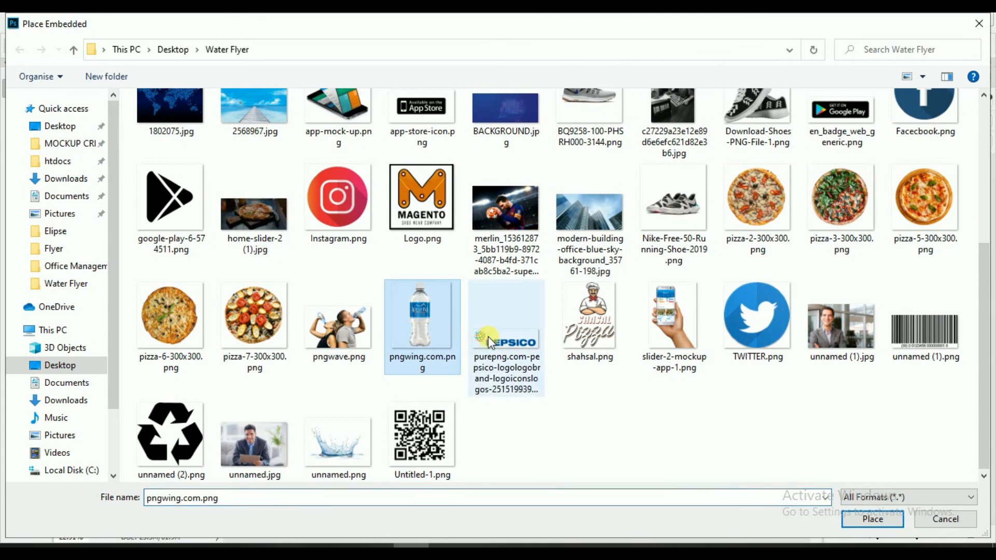
click(490, 343)
click(875, 520)
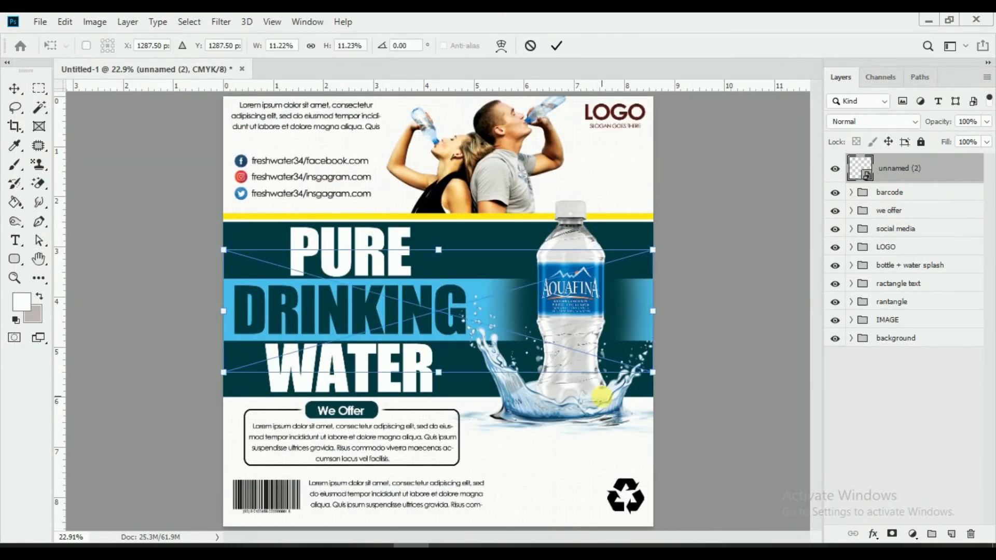
drag(653, 372, 536, 511)
click(555, 45)
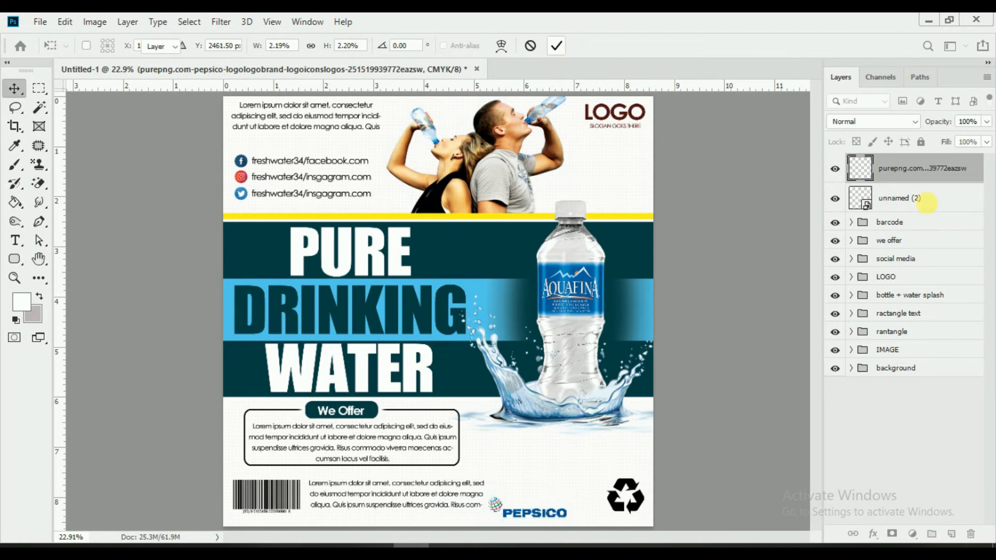
Step: Move the recycle symbol lower, shrink it slightly, and settle it in the bottom-right corner
click(923, 199)
mouse_move(705, 459)
mouse_down()
mouse_move(709, 472)
mouse_move(695, 460)
mouse_up()
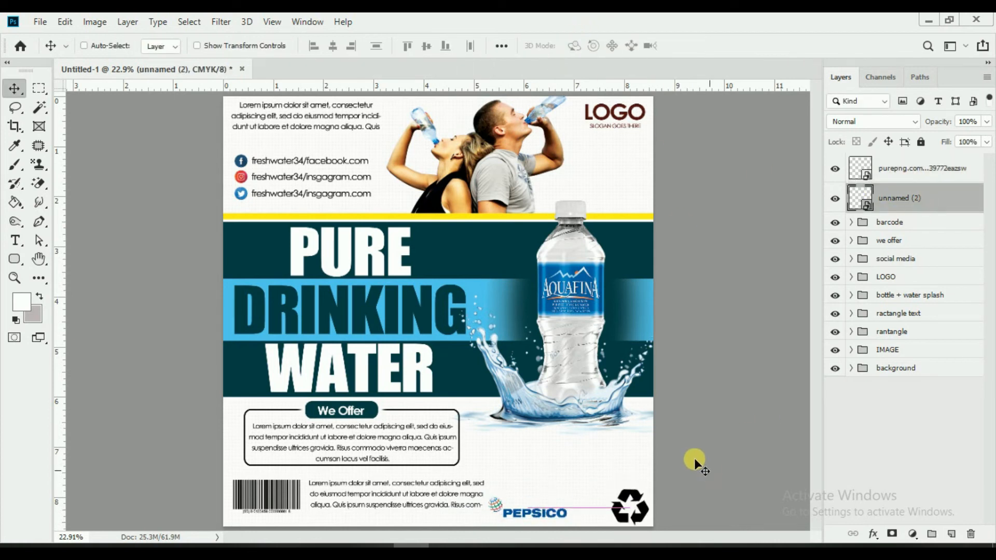
click(197, 46)
drag(651, 526, 648, 523)
click(557, 46)
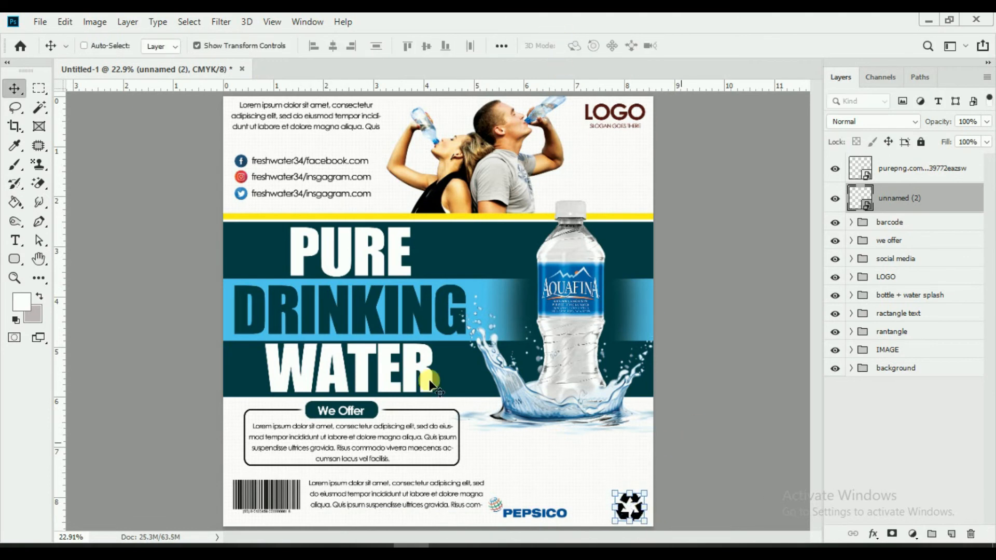
click(248, 48)
click(406, 298)
drag(681, 513, 683, 514)
click(15, 242)
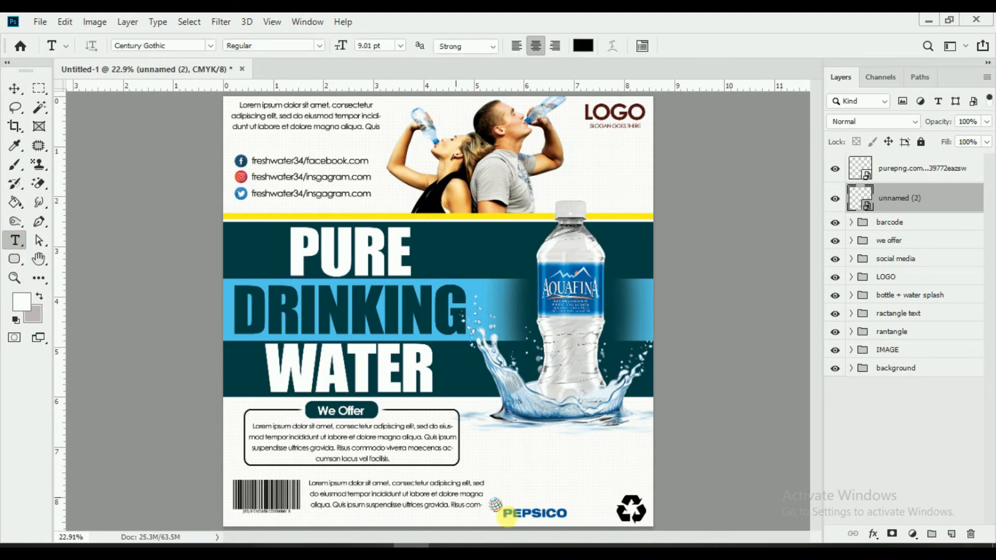
Step: Add a '500 ml' label next to the recycle symbol and enlarge it to 15.01 pt
click(597, 463)
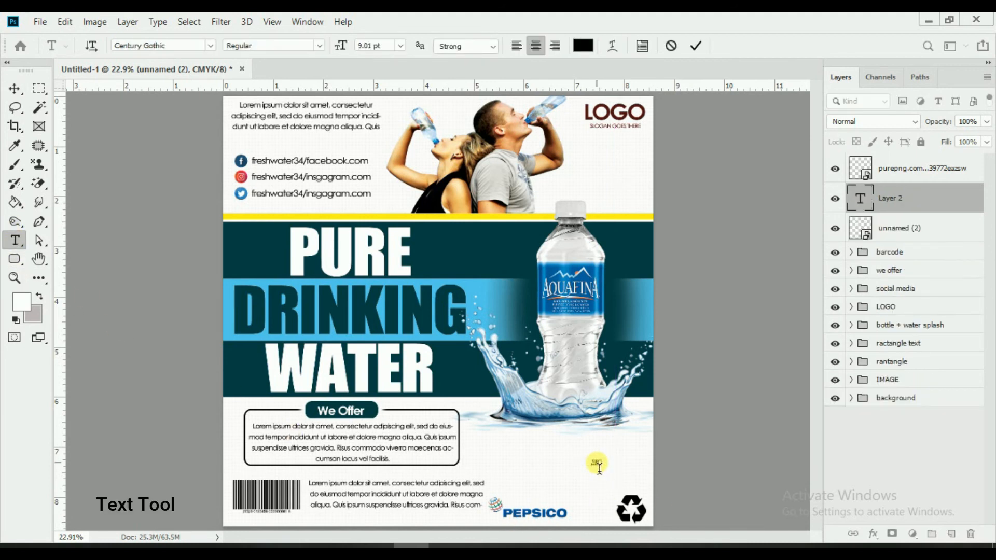
drag(607, 467, 552, 460)
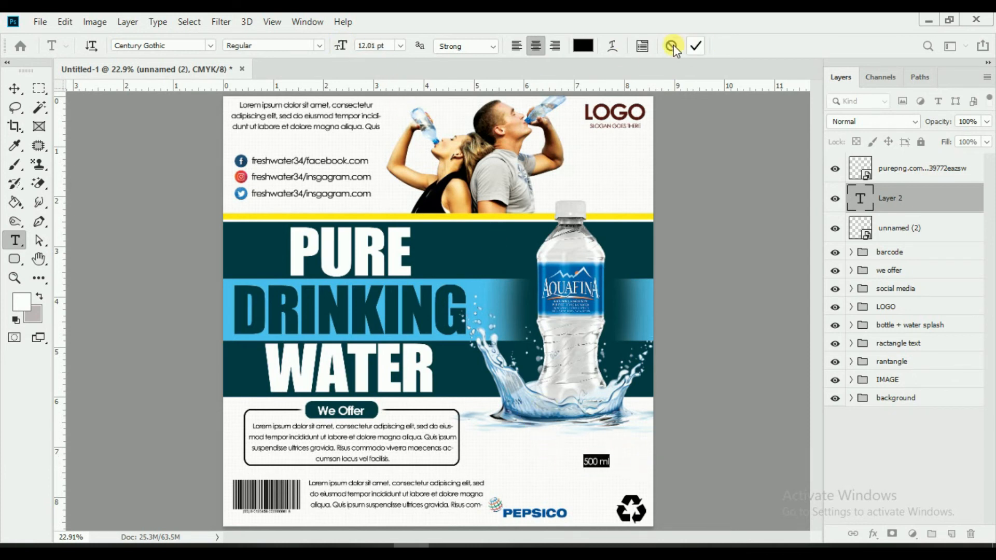
click(697, 45)
click(15, 88)
drag(616, 462, 603, 507)
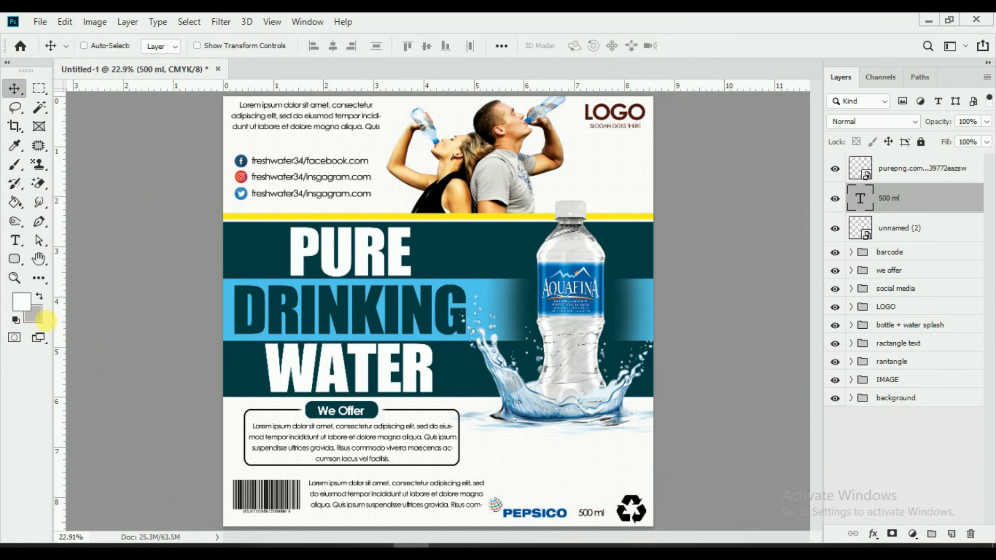
click(14, 240)
drag(578, 512, 625, 512)
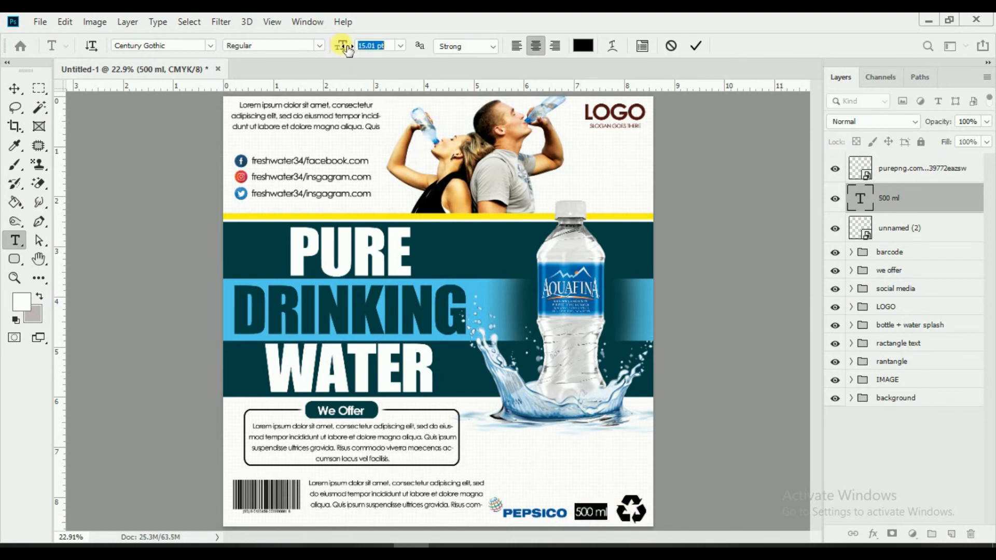
click(695, 46)
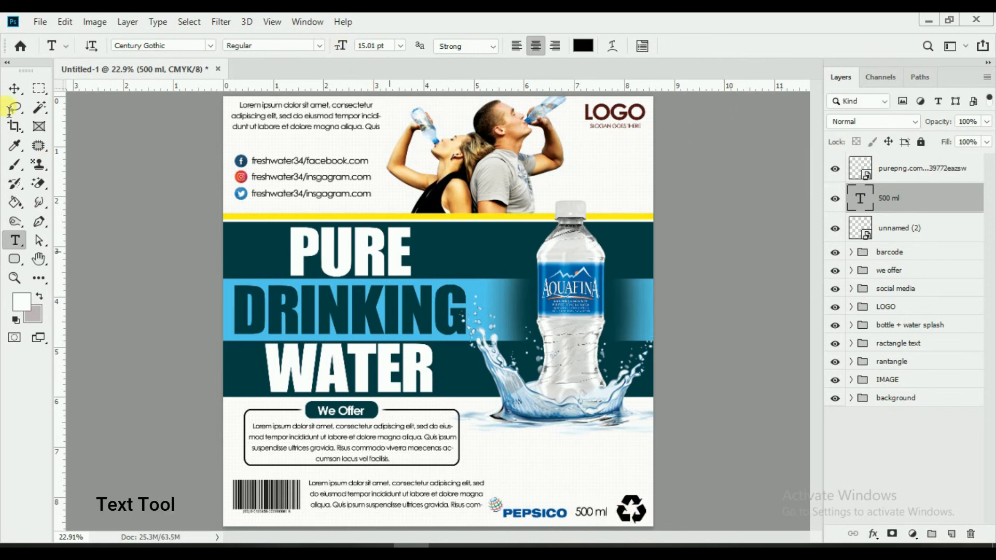
click(14, 88)
Step: Add a bold, enlarged 'Call Us' heading at the flyer's bottom right
click(17, 241)
click(913, 168)
click(538, 449)
click(545, 452)
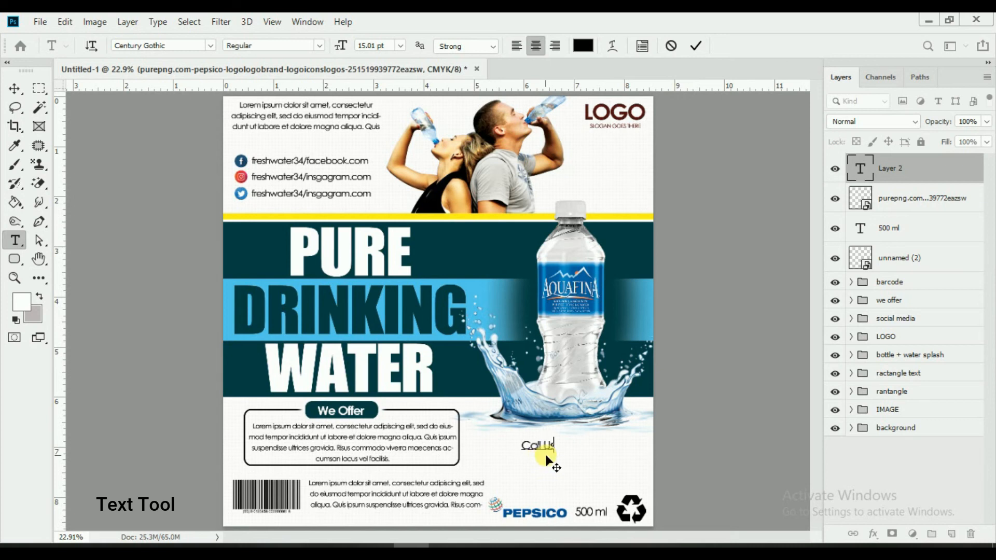
key(ctrl+a)
click(320, 46)
click(248, 98)
drag(340, 46, 353, 52)
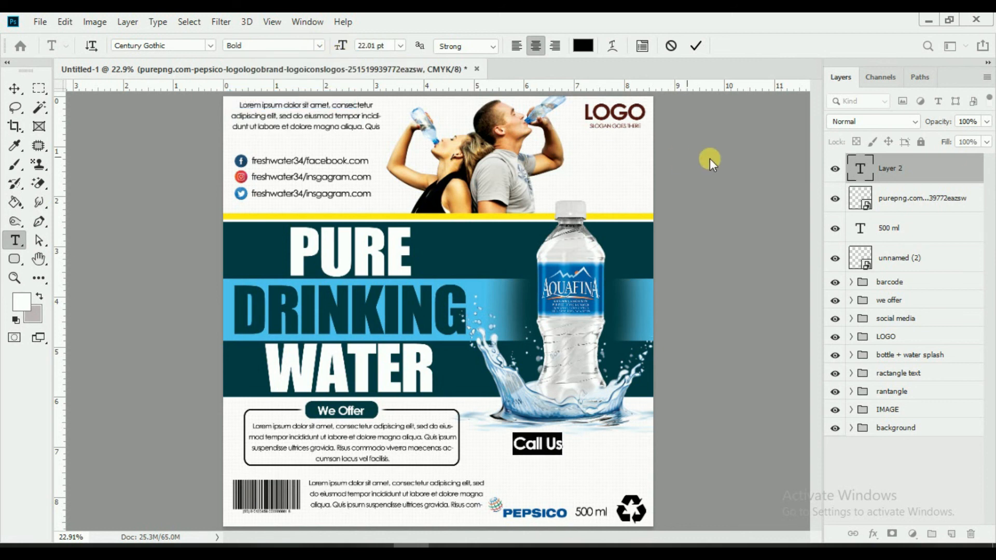
click(695, 46)
click(15, 88)
drag(589, 455, 633, 458)
drag(631, 460, 634, 462)
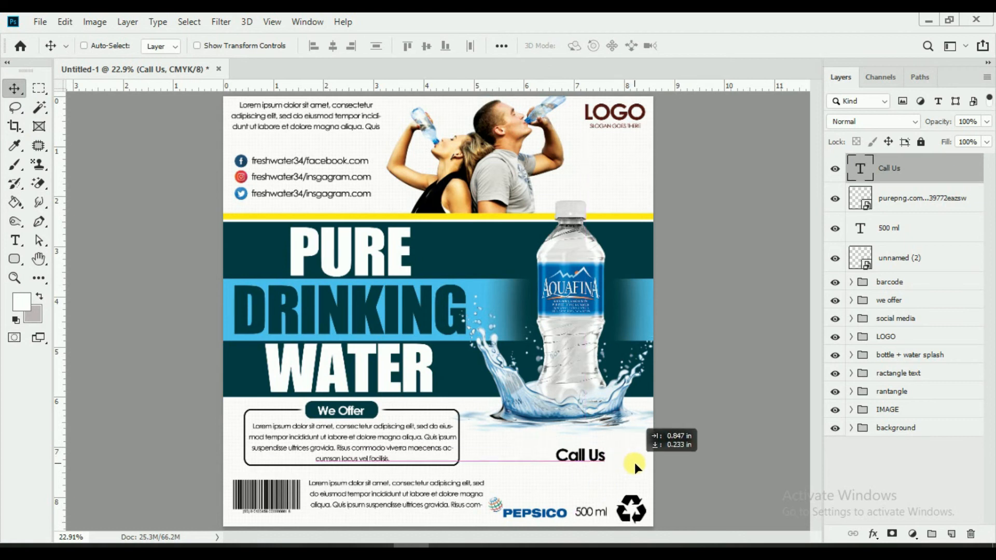
Step: Type the contact phone number as a text line and place it under Call Us
click(15, 240)
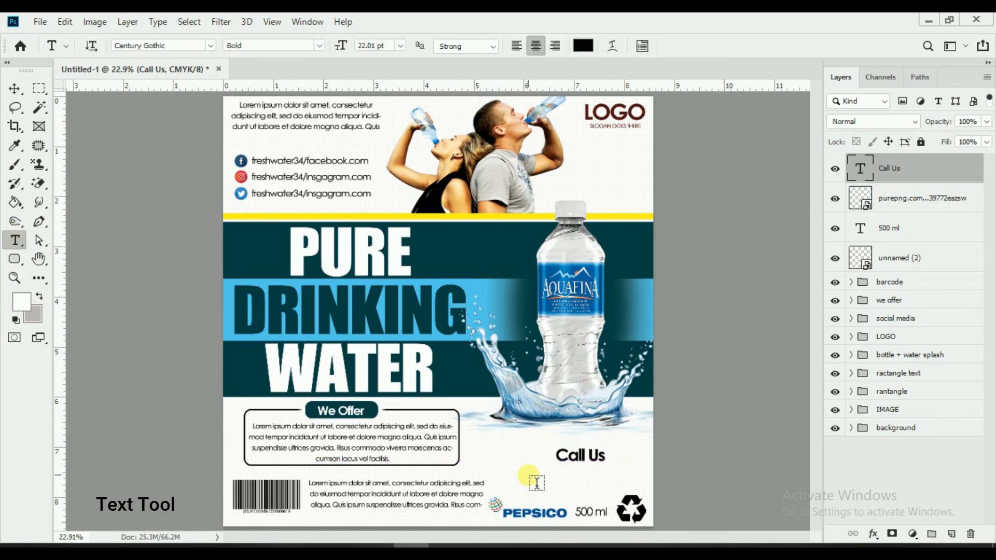
click(530, 480)
key(BackSpace)
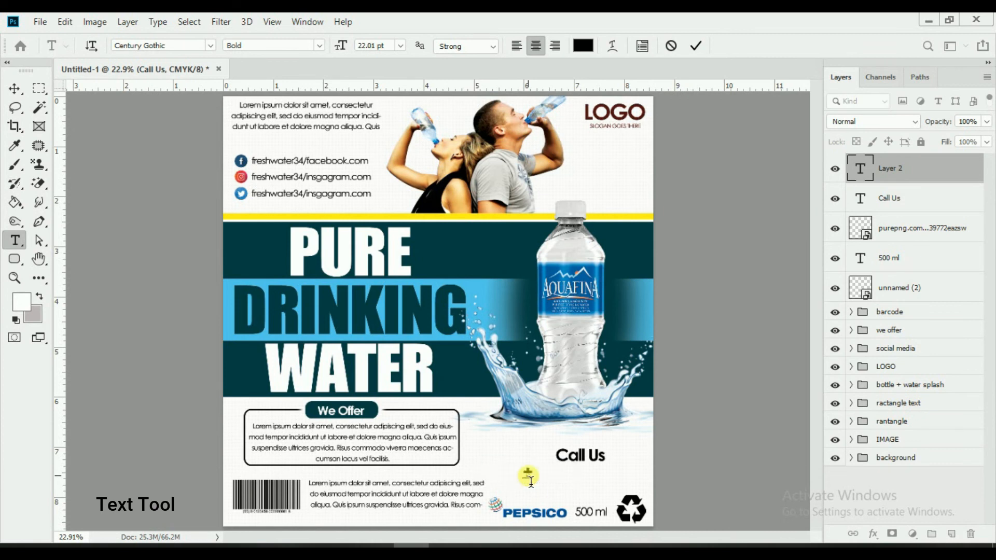
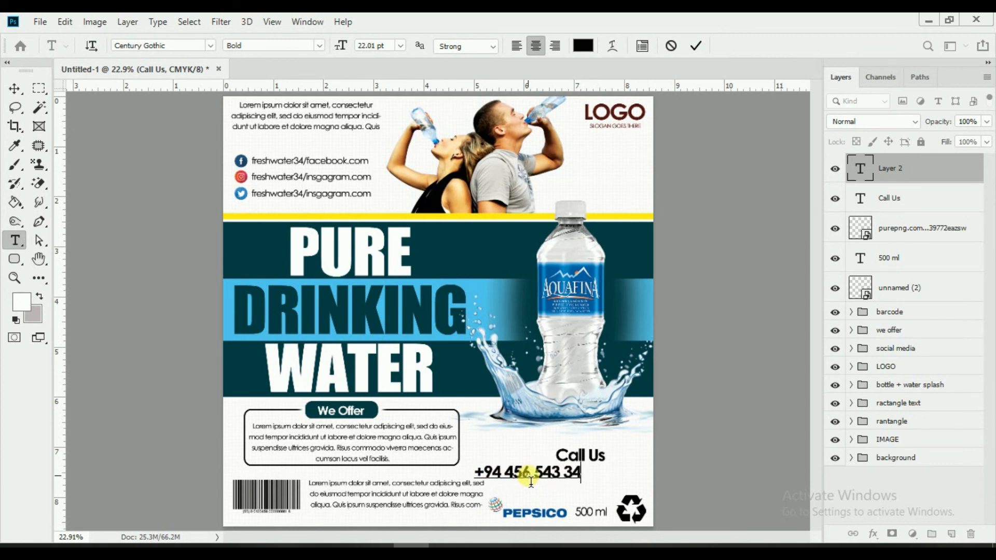
click(697, 48)
click(15, 88)
drag(616, 454, 665, 462)
Step: Group Call Us, the phone number, purepng, 500 ml and unnamed (2) layers as 'footer'
click(870, 207)
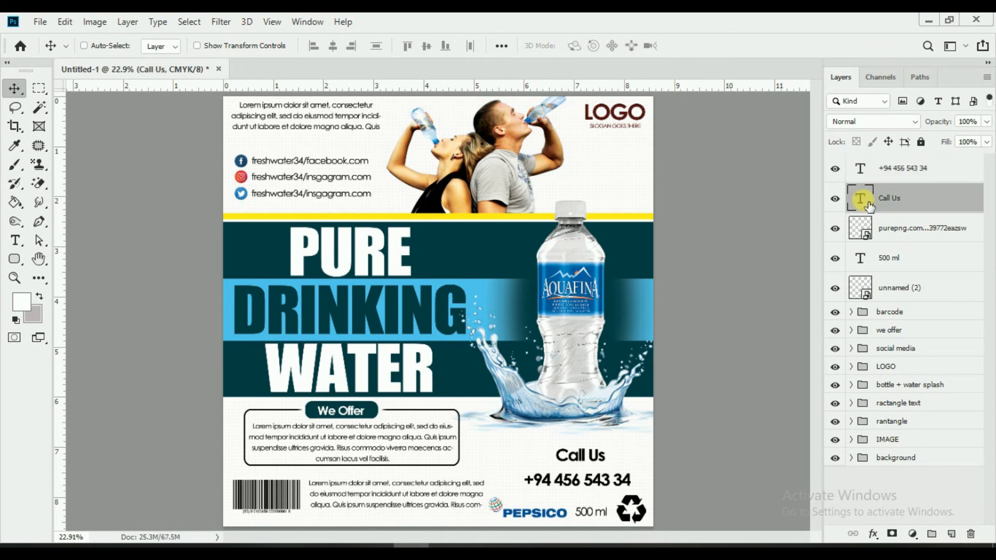
ctrl+click(920, 180)
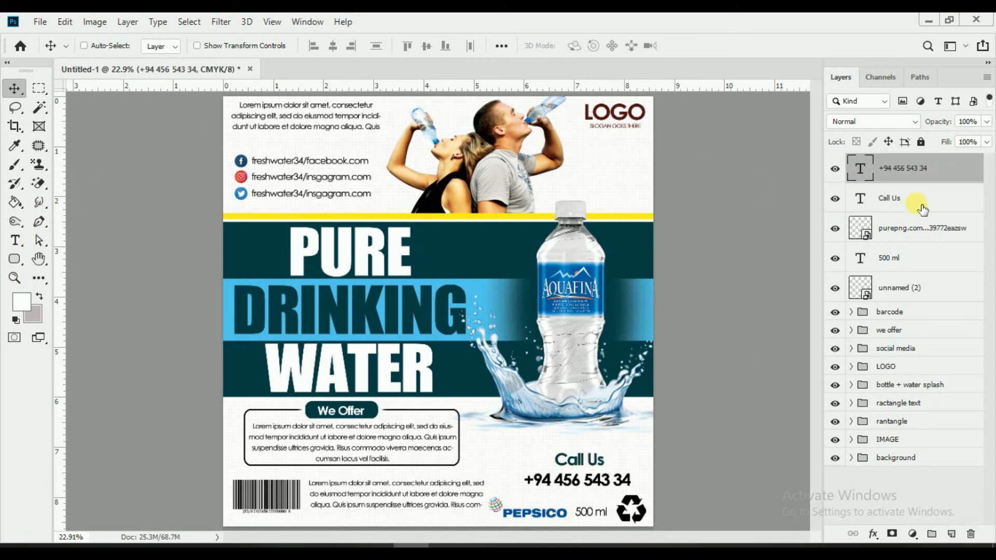
ctrl+click(914, 229)
ctrl+click(909, 258)
ctrl+click(907, 289)
key(ctrl+g)
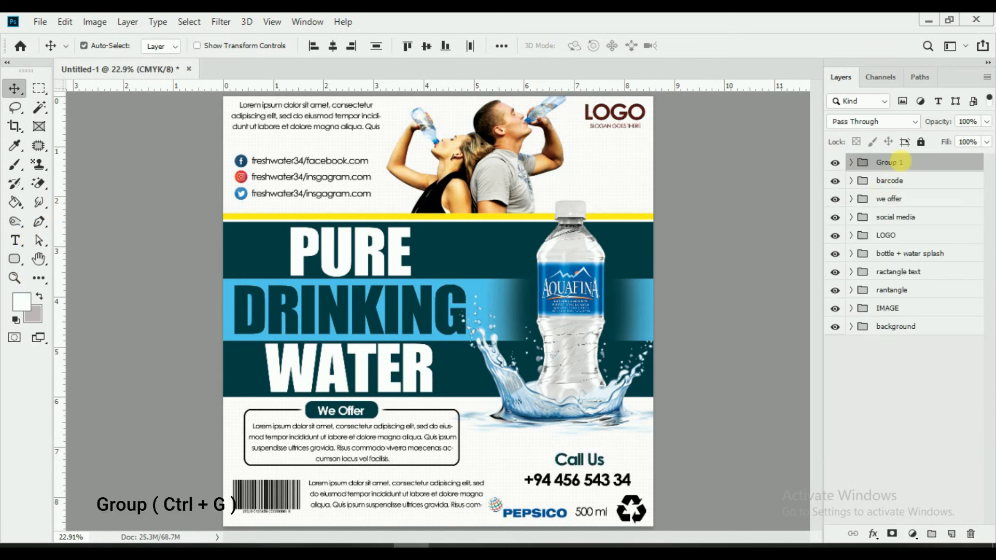
double_click(902, 162)
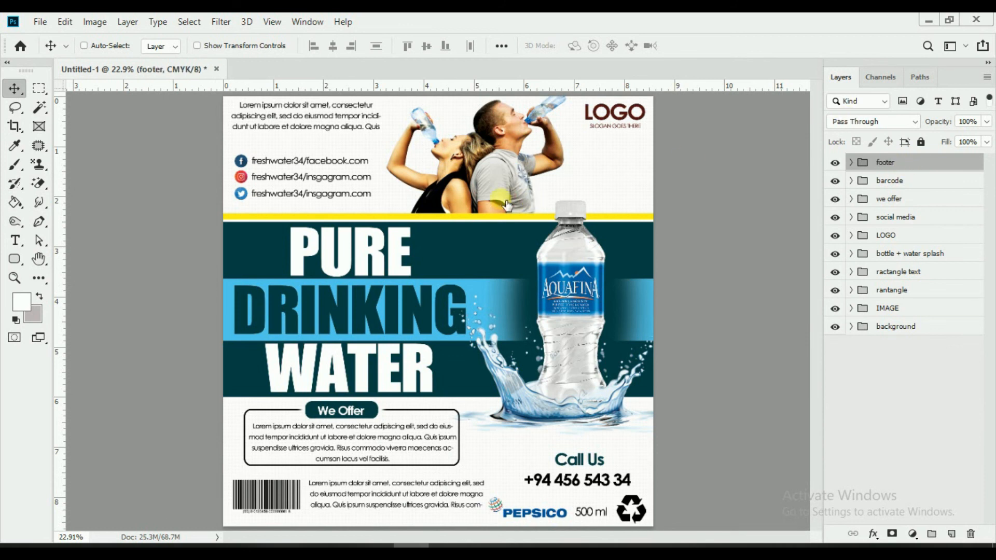
scroll(496, 203, down, 1)
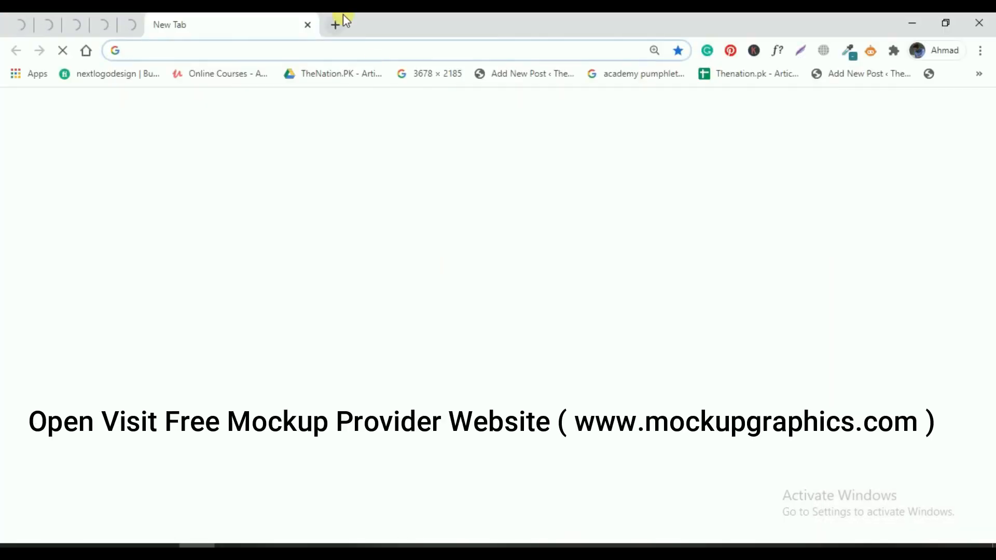
Step: Search 'mockup graphics' in Chrome and open the Mockup Graphics website
click(325, 54)
text(mocku)
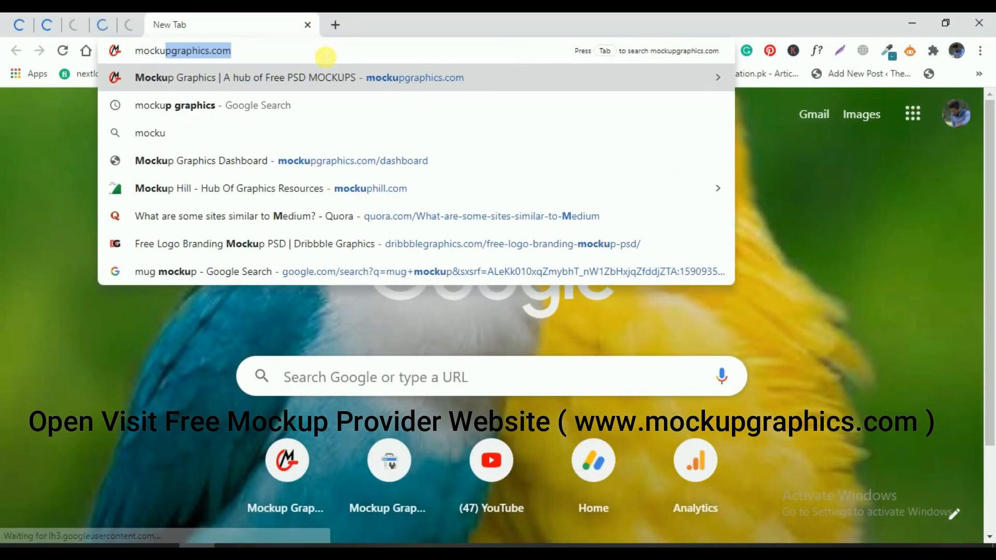
text(p graphics)
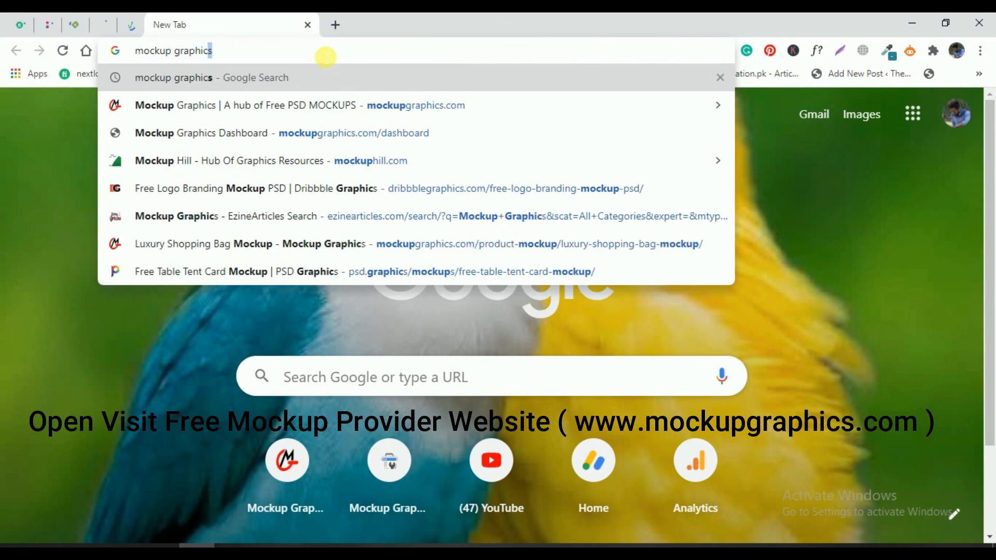
key(Return)
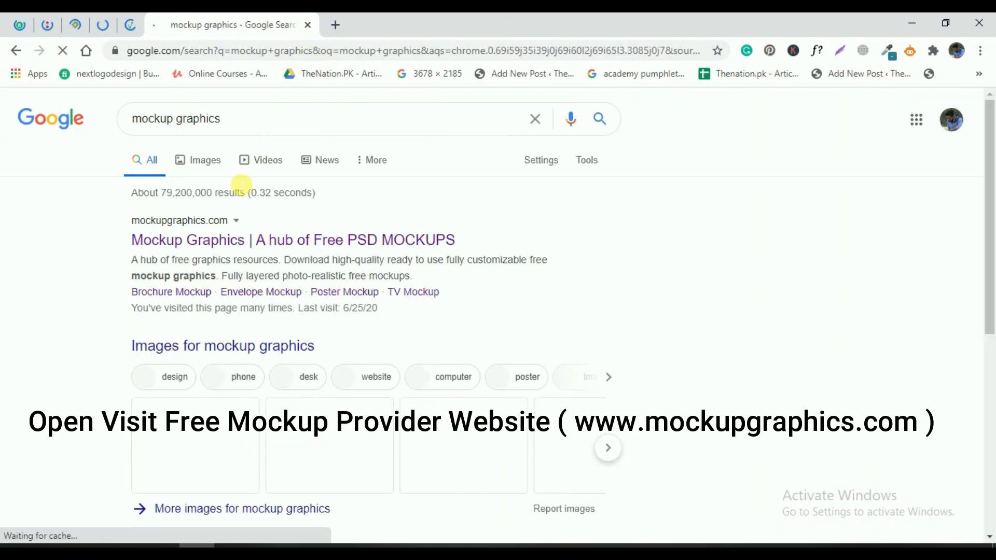
click(261, 254)
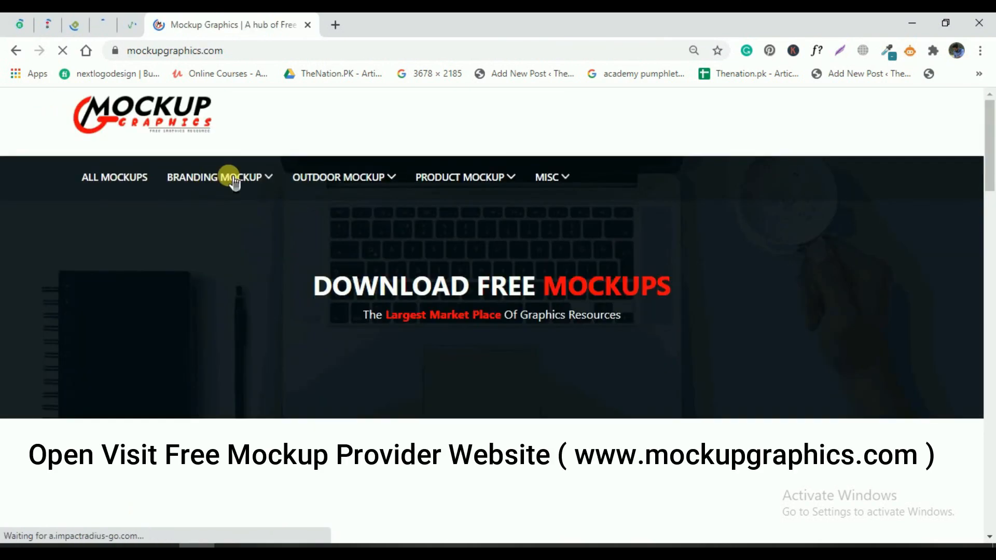
Step: Browse the flyer mockup category and open the Square Flyer Mockup page
mouse_move(259, 188)
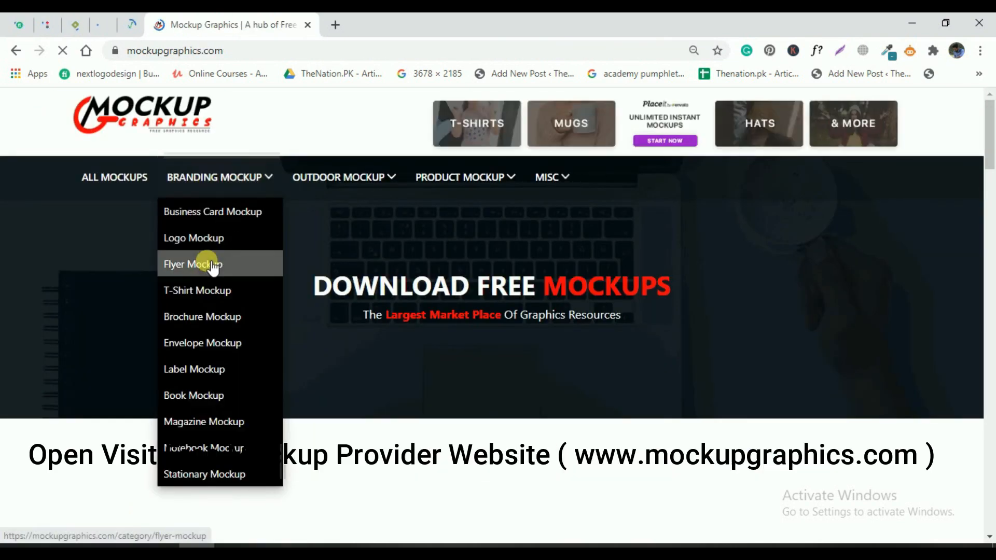
click(217, 266)
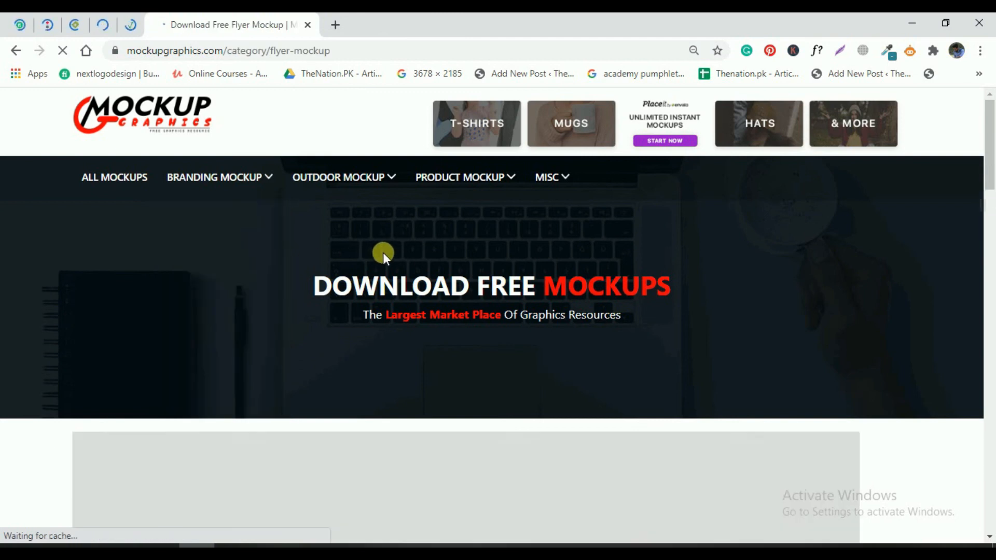
scroll(383, 252, down, 10)
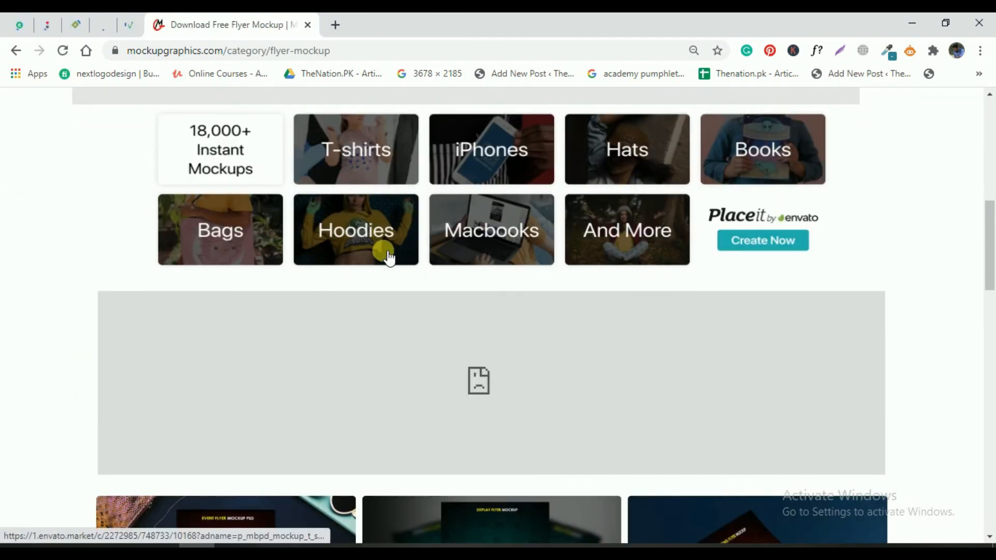
scroll(385, 254, up, 8)
mouse_move(223, 104)
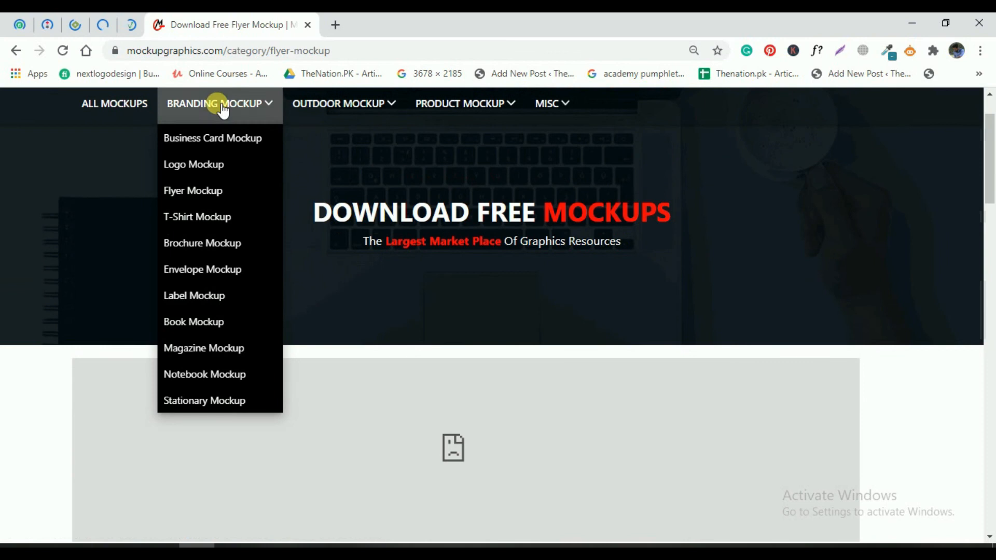
click(206, 195)
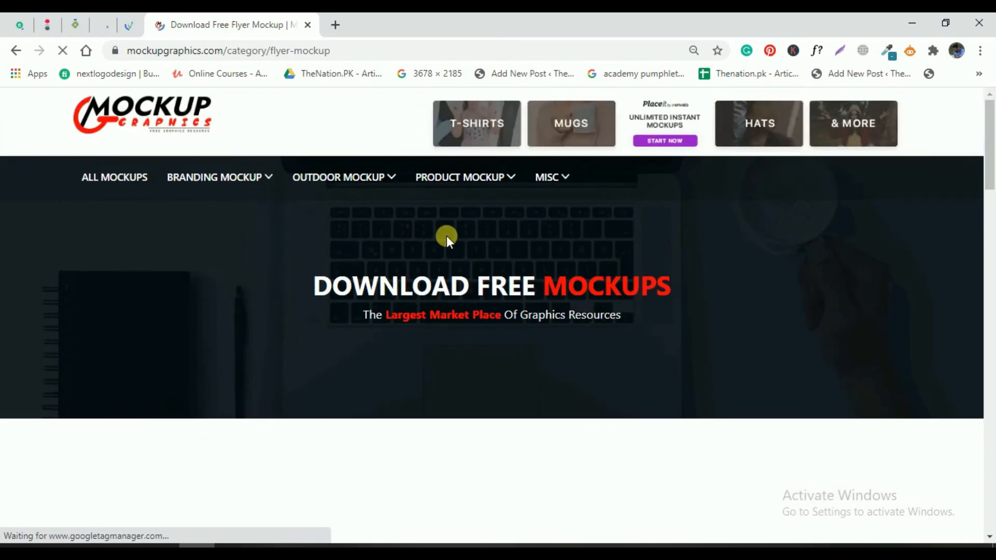
scroll(446, 235, down, 10)
scroll(447, 238, down, 10)
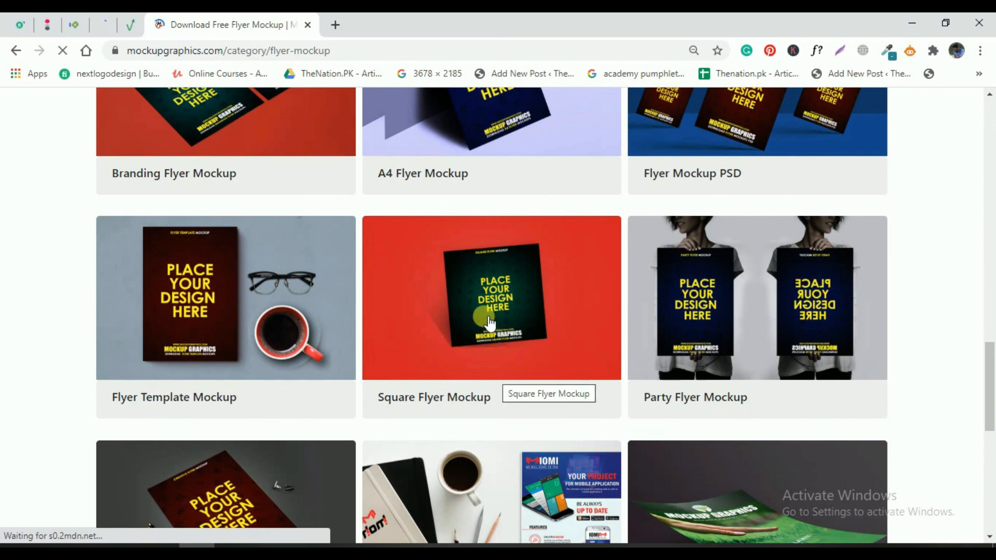
click(487, 321)
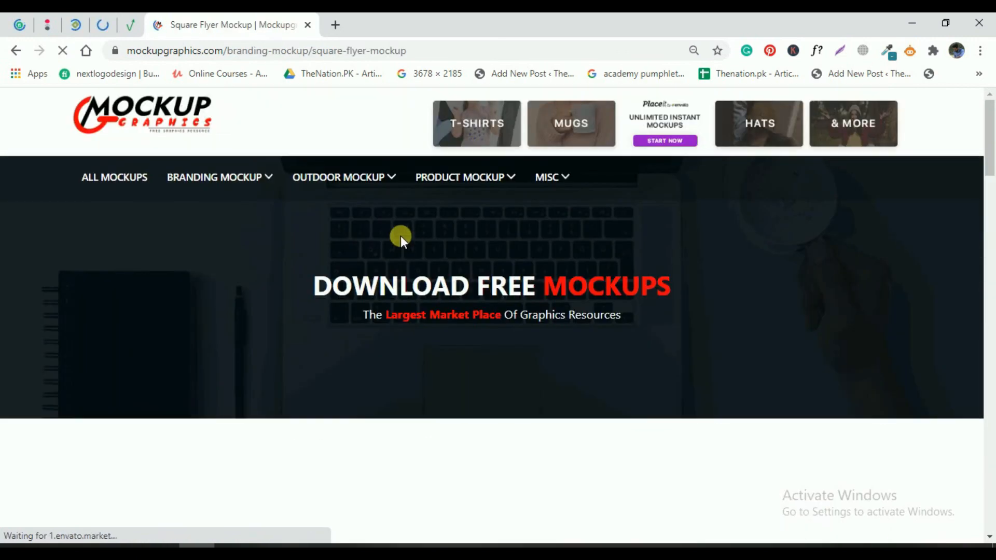
Step: Download the Square Flyer Mockup .rar and open the downloaded archive's actions menu
scroll(395, 235, down, 10)
scroll(395, 234, down, 4)
scroll(395, 235, up, 8)
scroll(396, 235, down, 8)
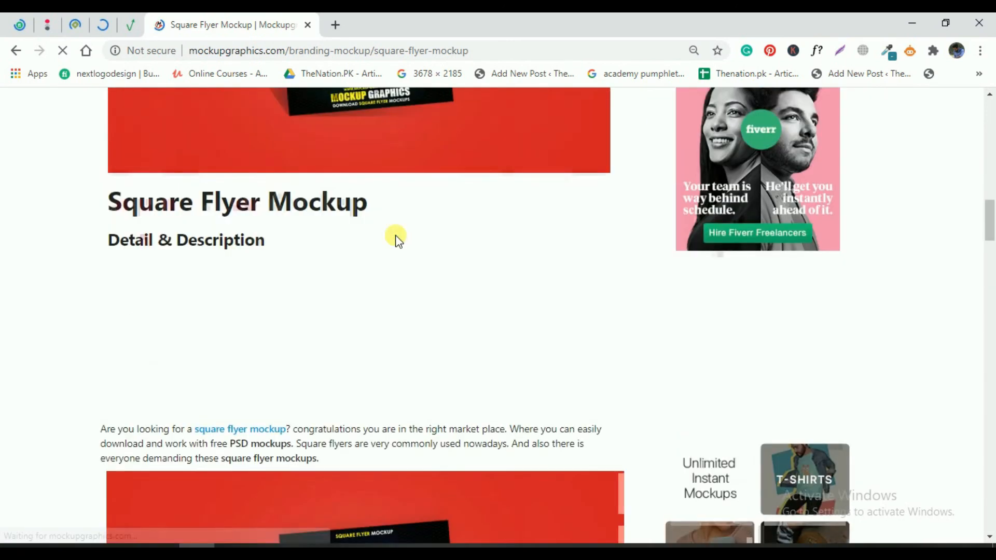
scroll(396, 238, down, 20)
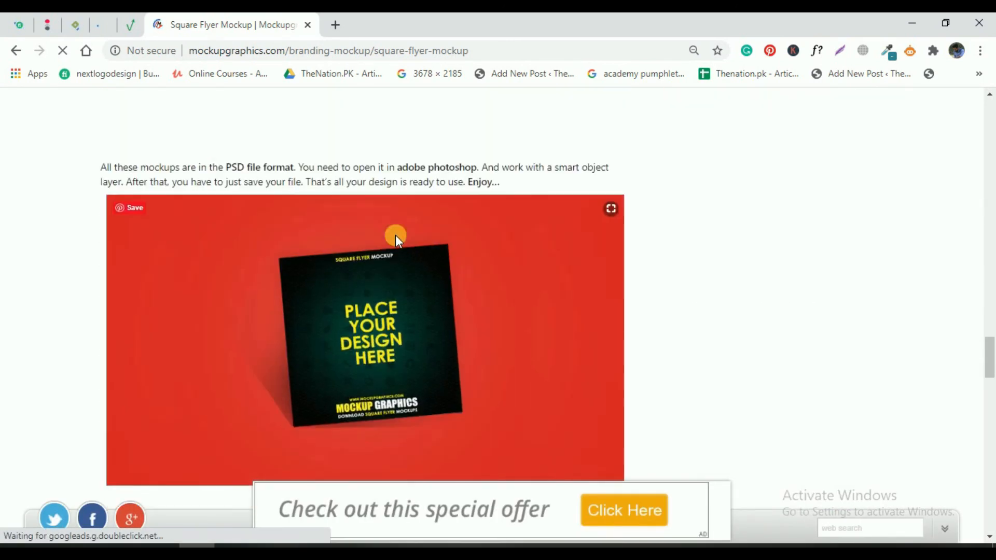
scroll(395, 236, down, 17)
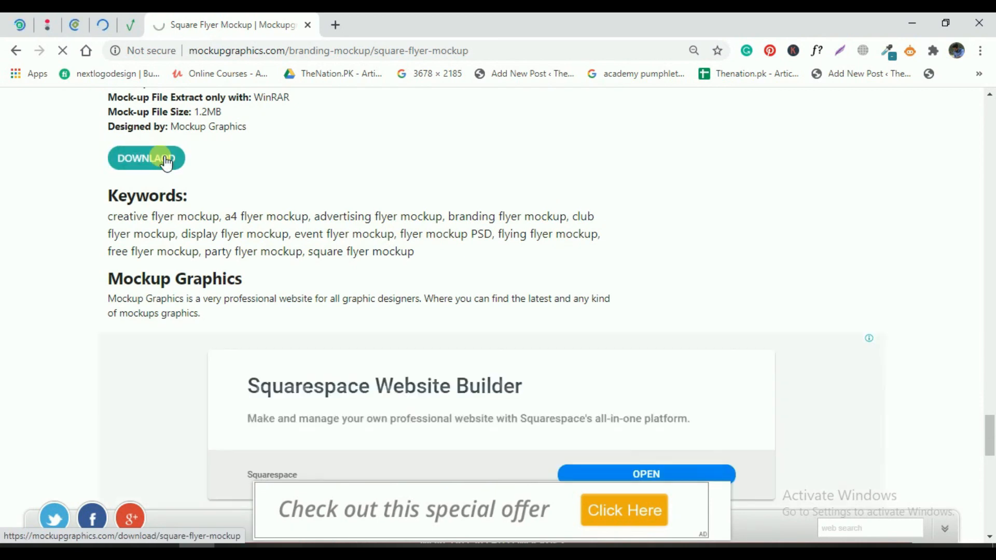
scroll(363, 228, down, 5)
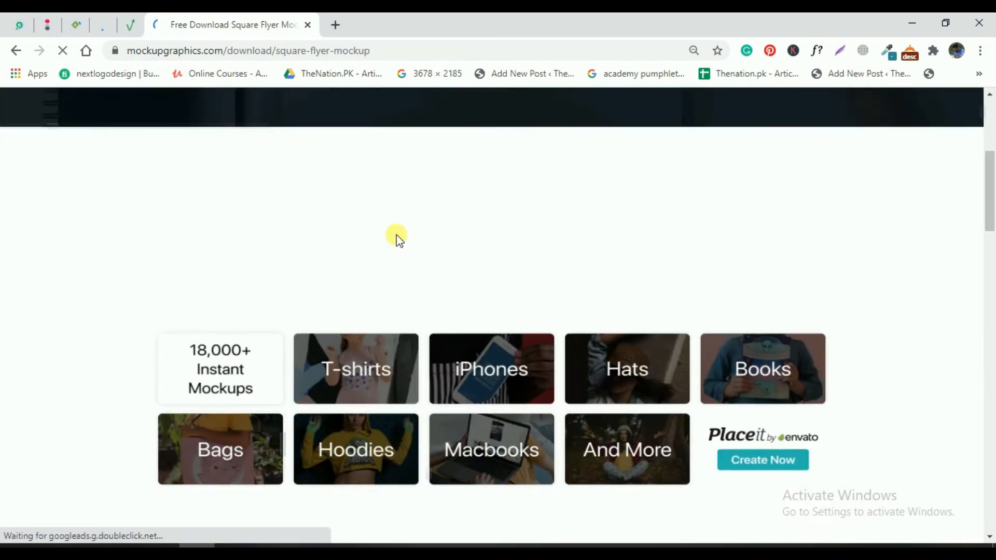
scroll(397, 236, down, 15)
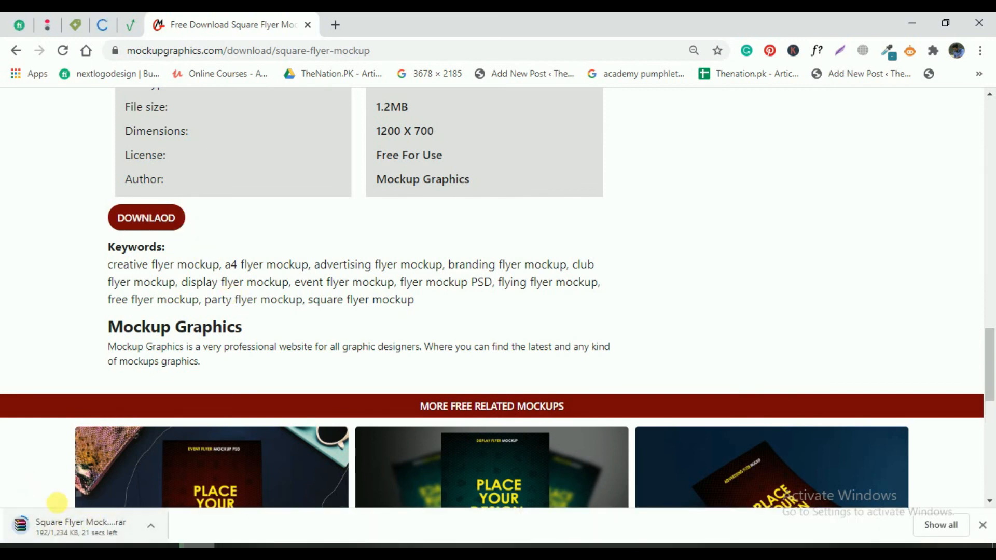
right_click(103, 528)
Step: Extract the downloaded square flyer mockup archive into the Downloads folder
click(154, 485)
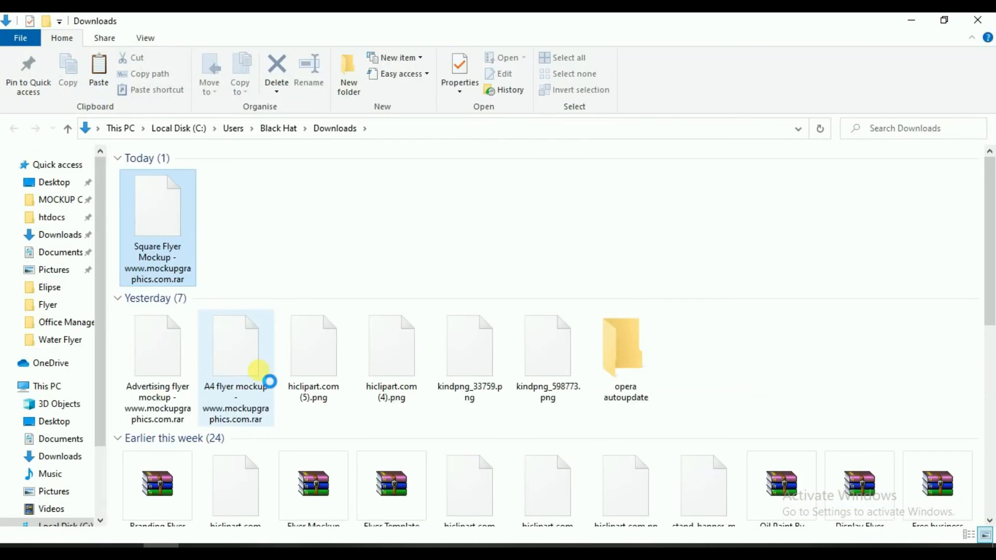
right_click(163, 220)
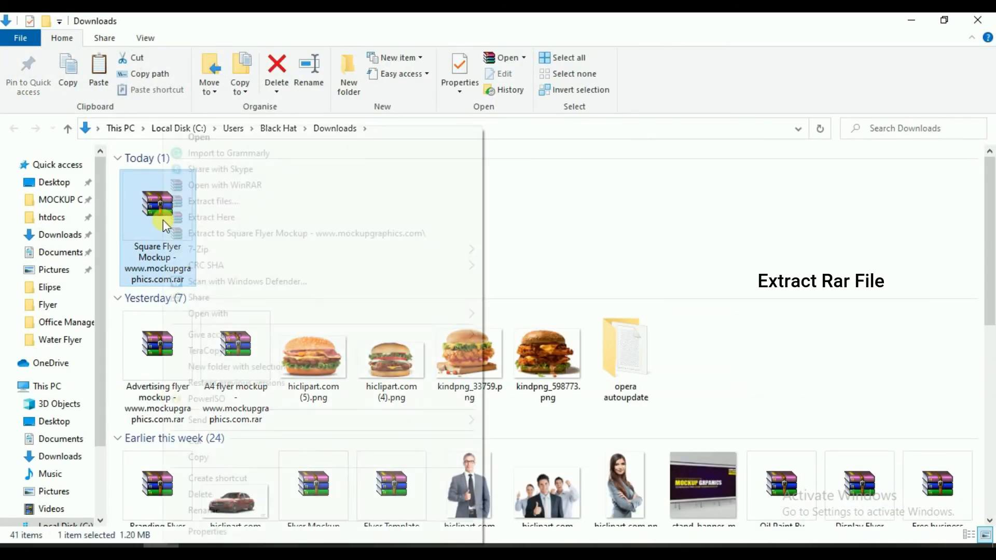
click(211, 218)
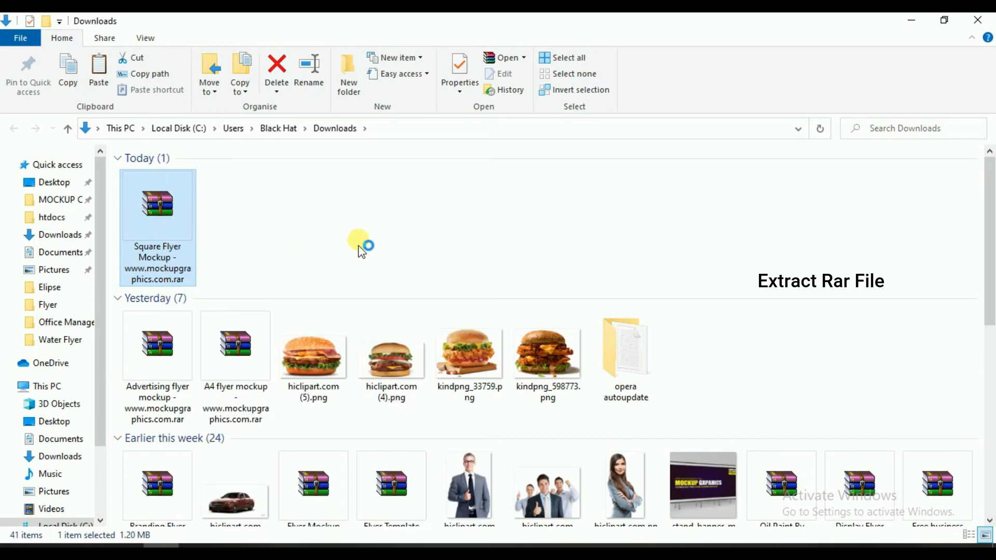
Step: Open square flyer mockup.psd from the extracted Square Flyer Mockup folder in Photoshop
scroll(378, 281, down, 3)
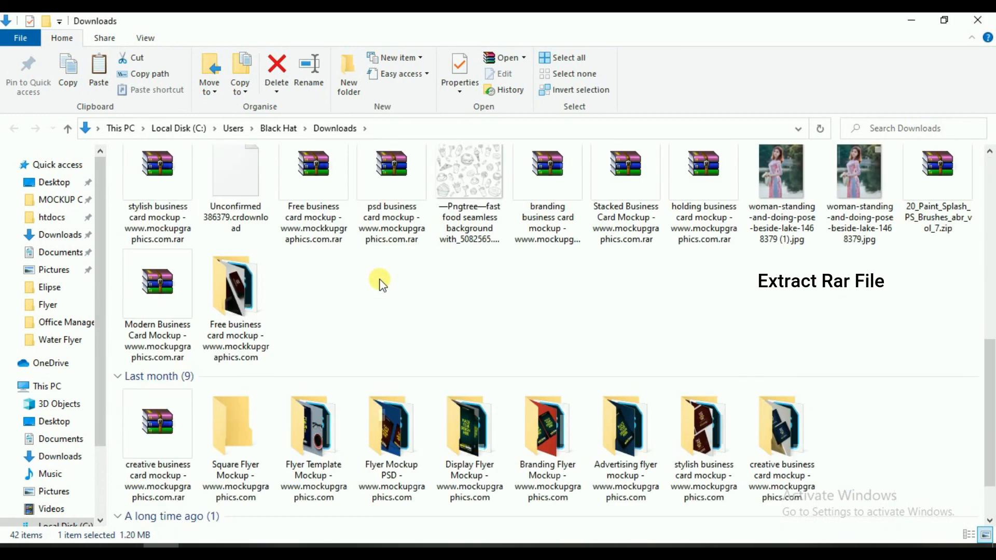
key(s)
key(s)
key(s)
key(s)
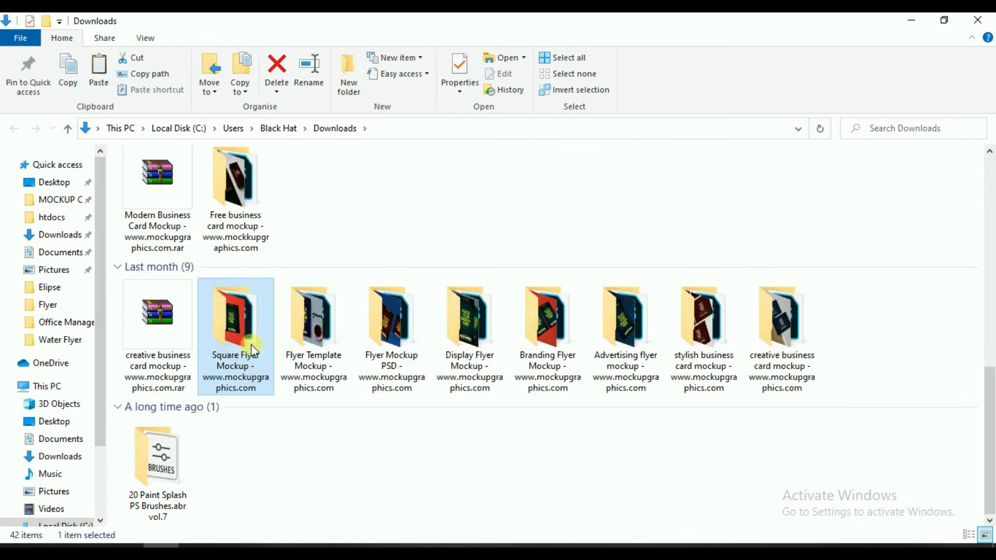
right_click(238, 356)
click(271, 84)
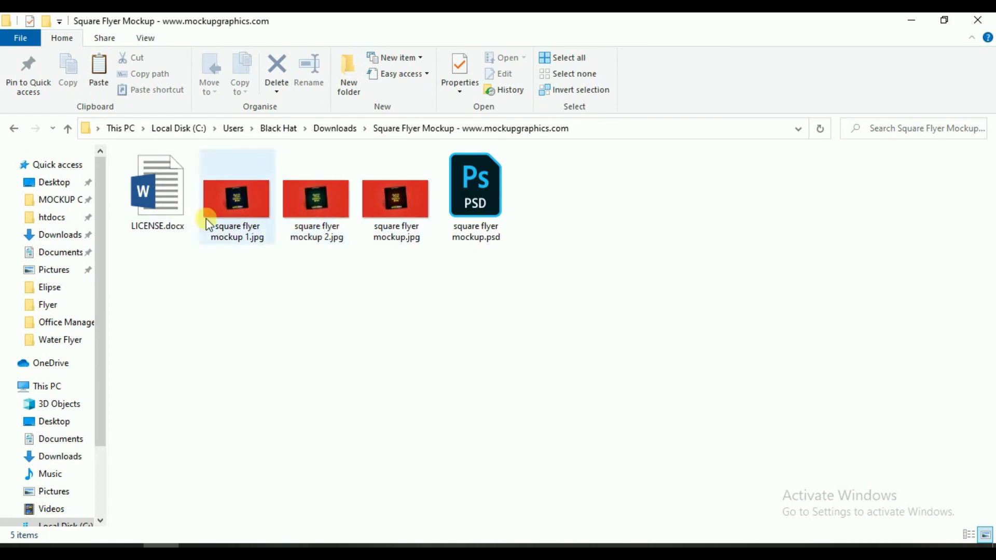
click(465, 199)
right_click(467, 199)
click(511, 89)
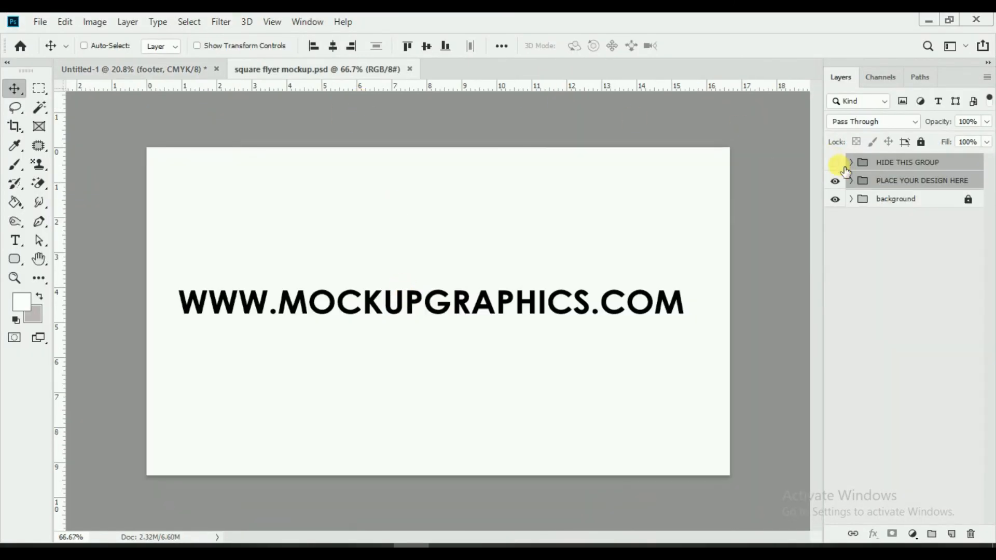
Step: Hide HIDE THIS GROUP and open the PLACE YOUR DESIGN HERE smart object for editing
click(835, 163)
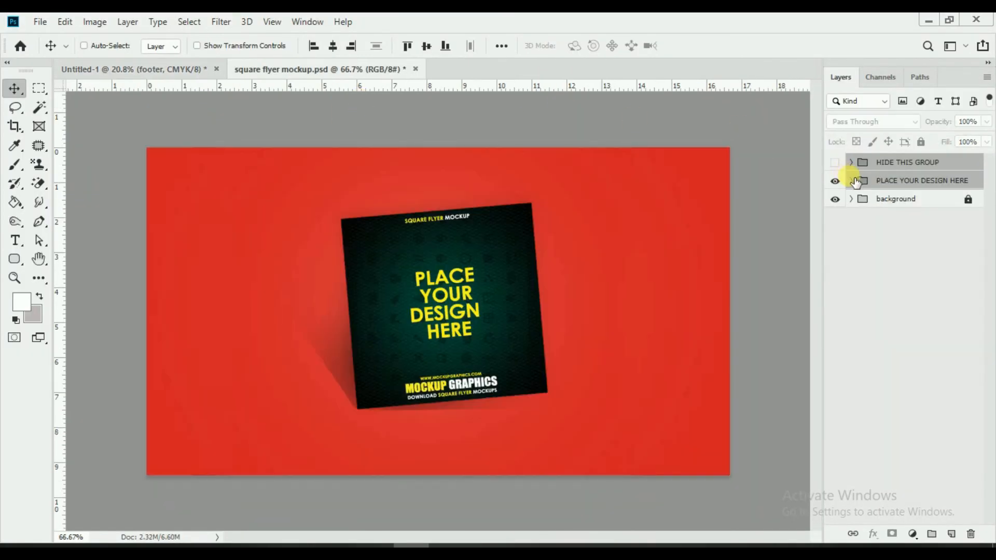
click(851, 180)
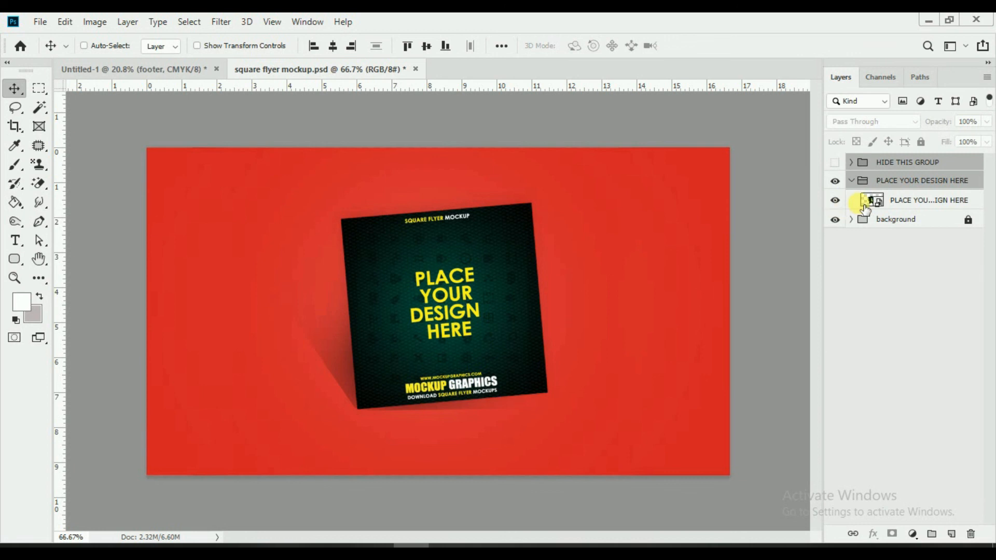
double_click(882, 204)
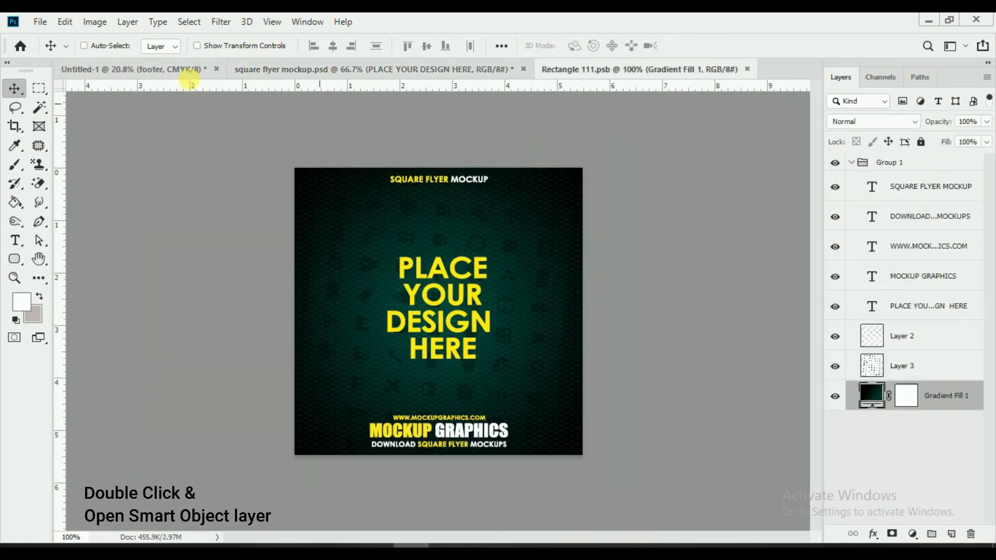
Step: Merge a copy of the water flyer's visible layers into a single new layer
click(156, 69)
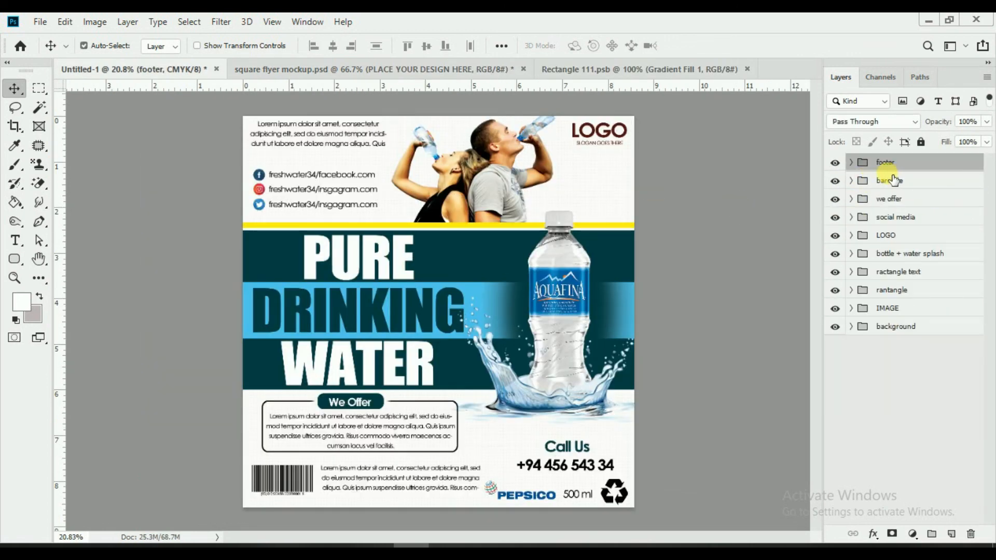
key(ctrl+alt+shift+e)
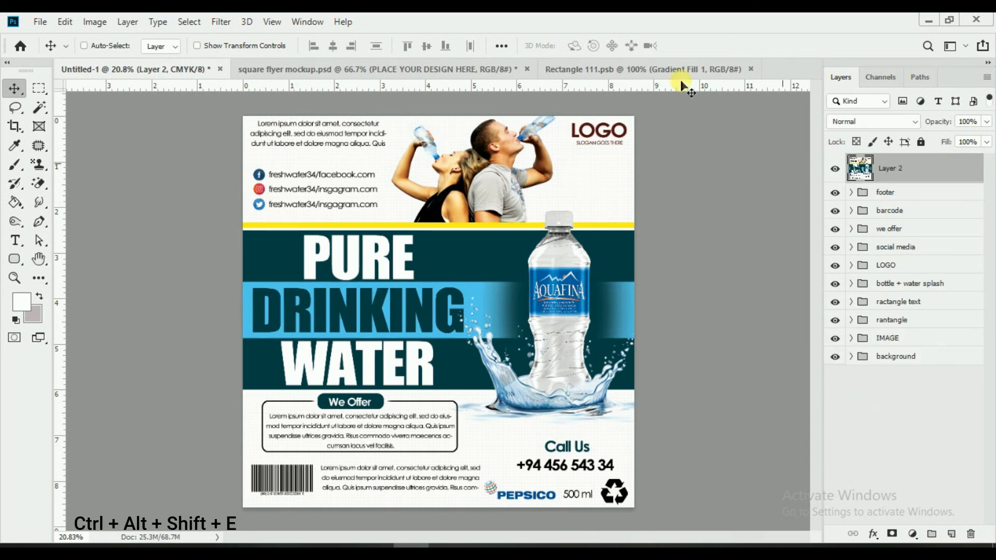
click(680, 71)
Step: In Rectangle 111.psb, add a new empty layer and delete placeholder Group 1 with its contents
click(854, 164)
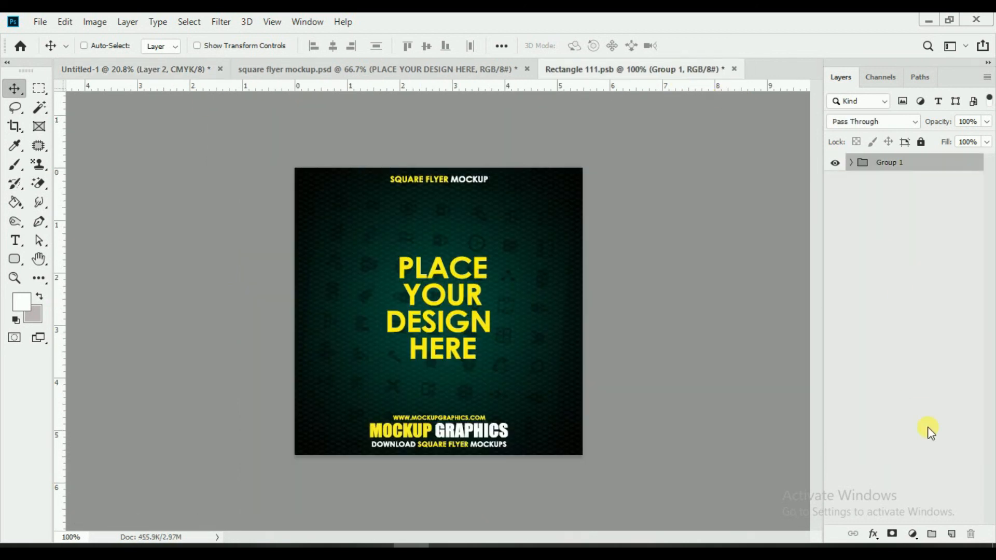
click(953, 535)
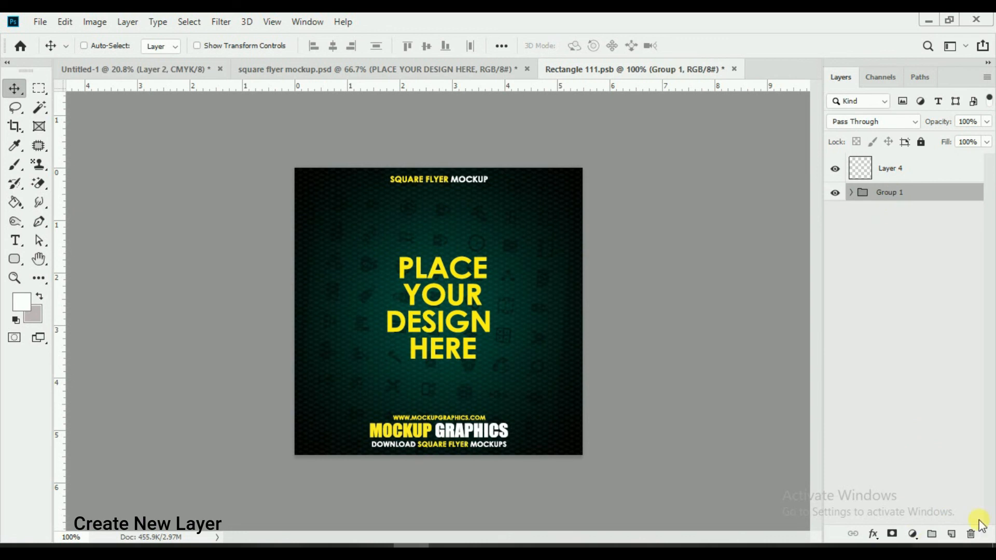
click(971, 534)
click(498, 224)
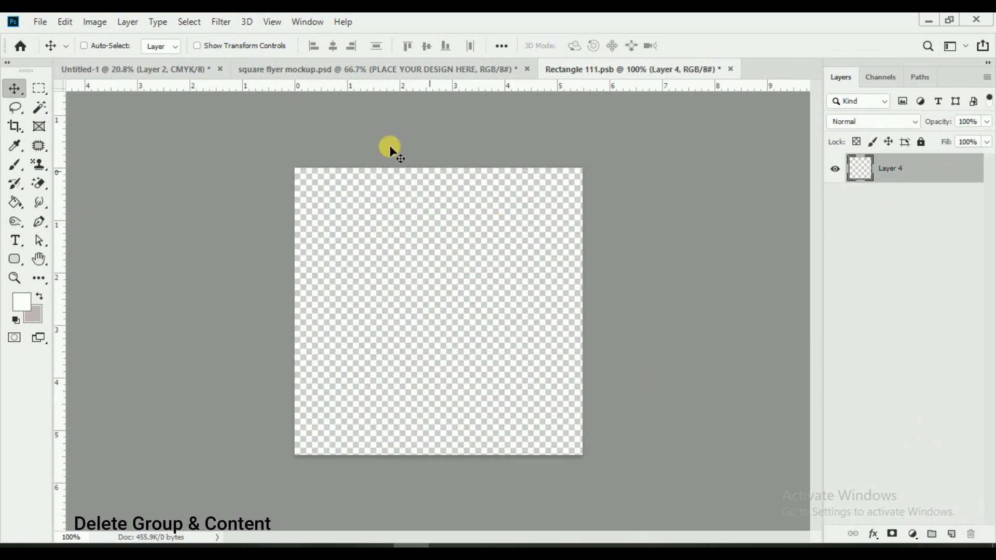
click(327, 72)
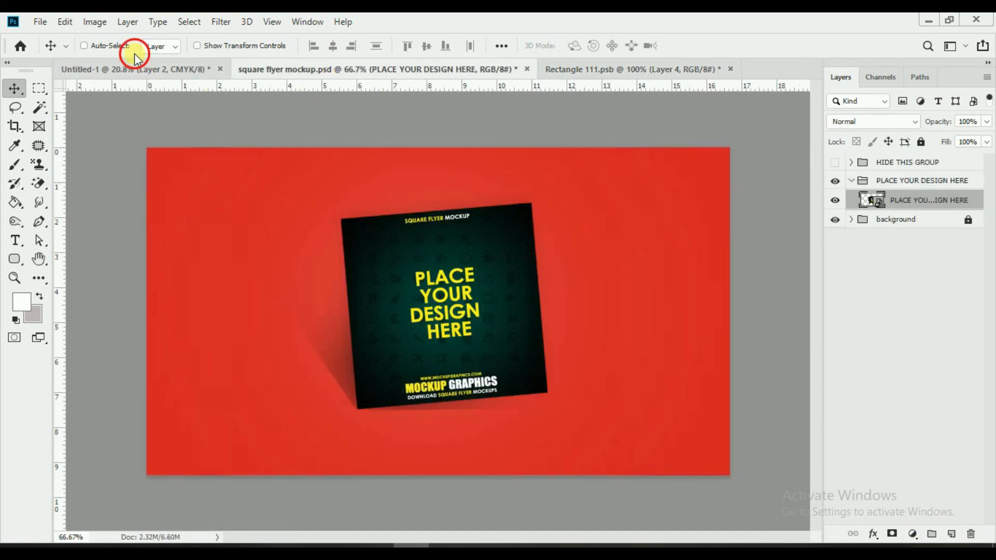
click(129, 68)
Step: Drag the merged flyer layer into Rectangle 111.psb and scale it down to about 15.41%
drag(448, 174, 455, 280)
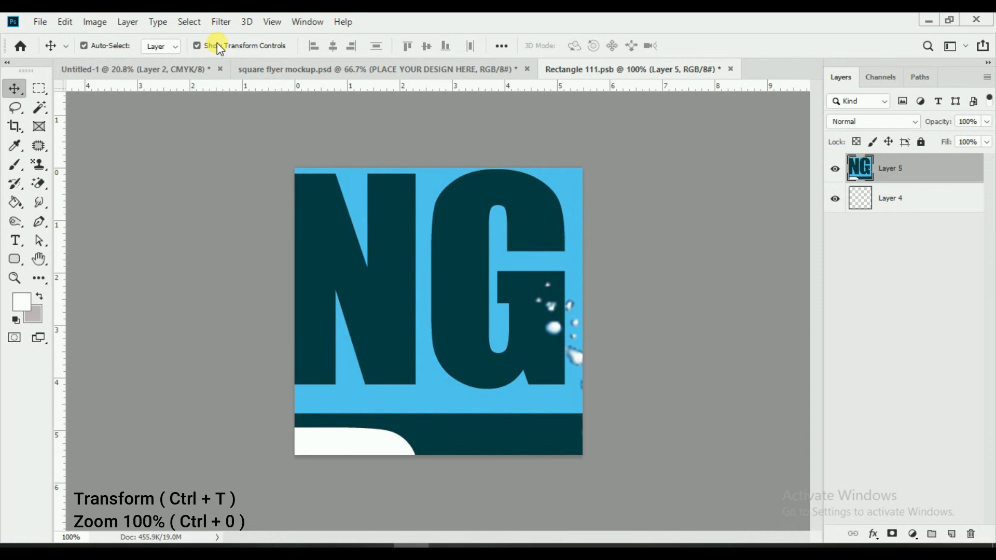
key(ctrl+0)
key(ctrl+t)
drag(645, 103, 474, 315)
scroll(475, 317, up, 6)
drag(571, 171, 521, 223)
click(700, 46)
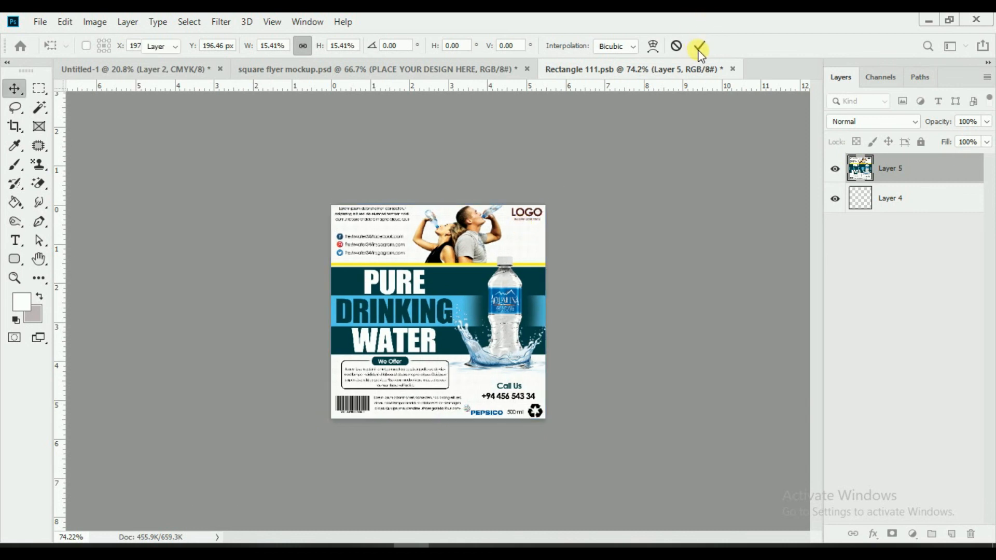
Step: Save the smart object and return to the square flyer mockup showing the water flyer
click(40, 21)
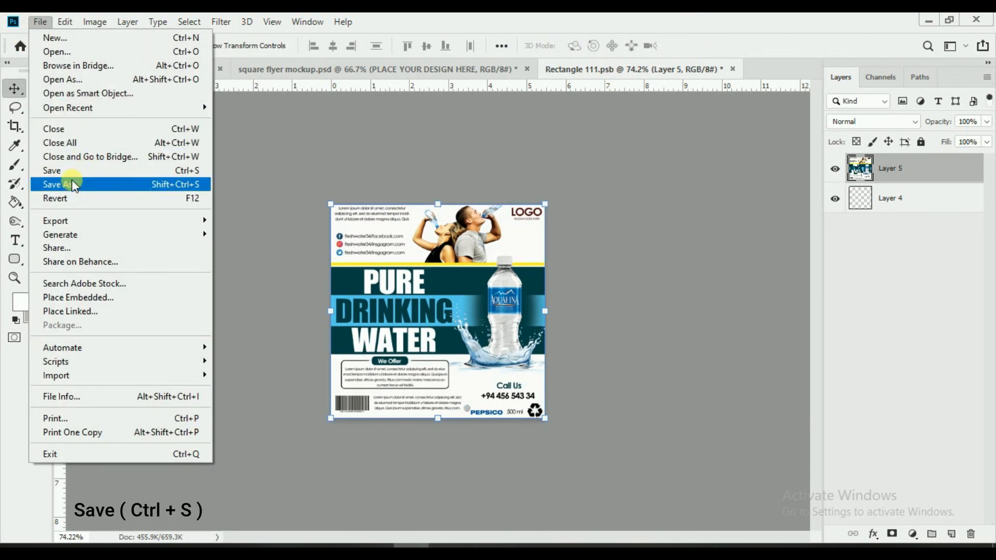
click(67, 171)
click(353, 69)
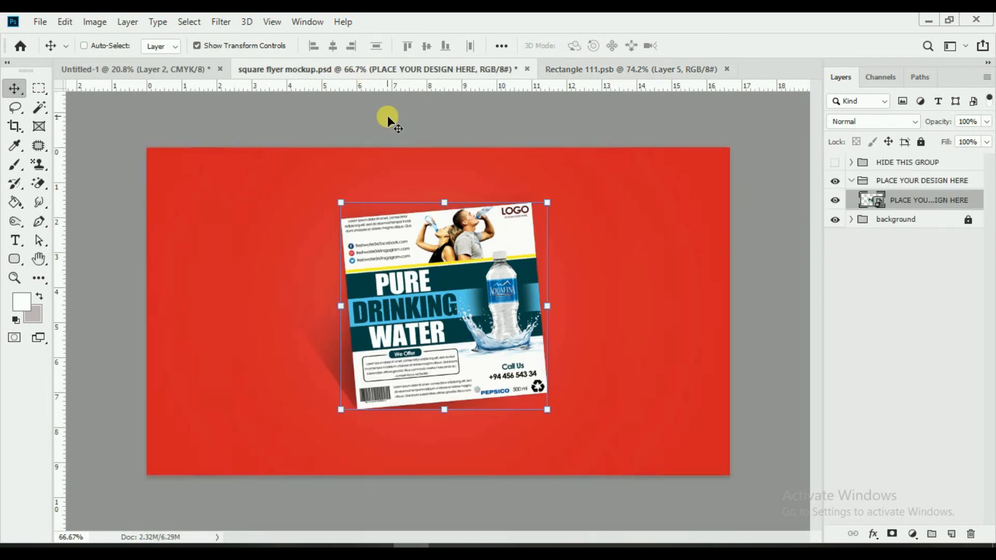
click(229, 45)
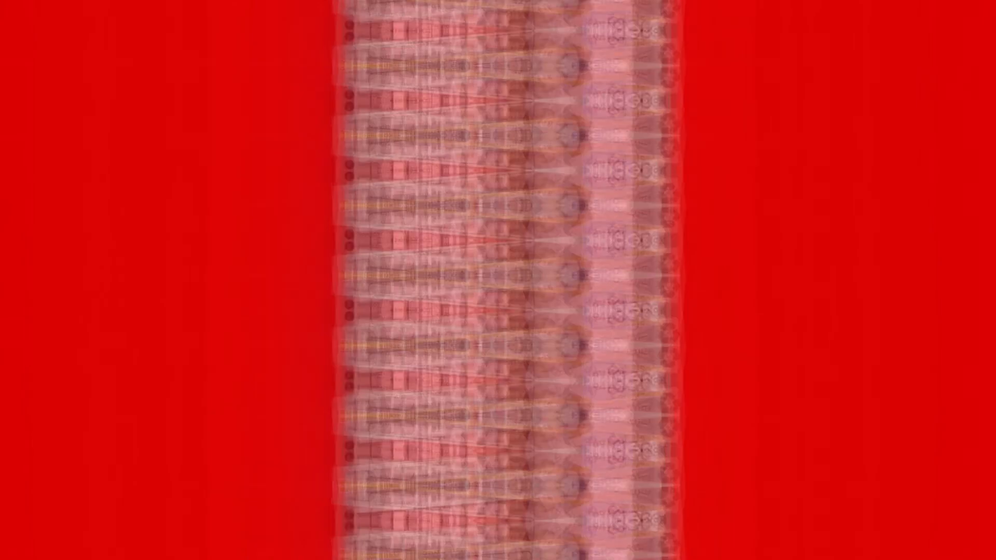